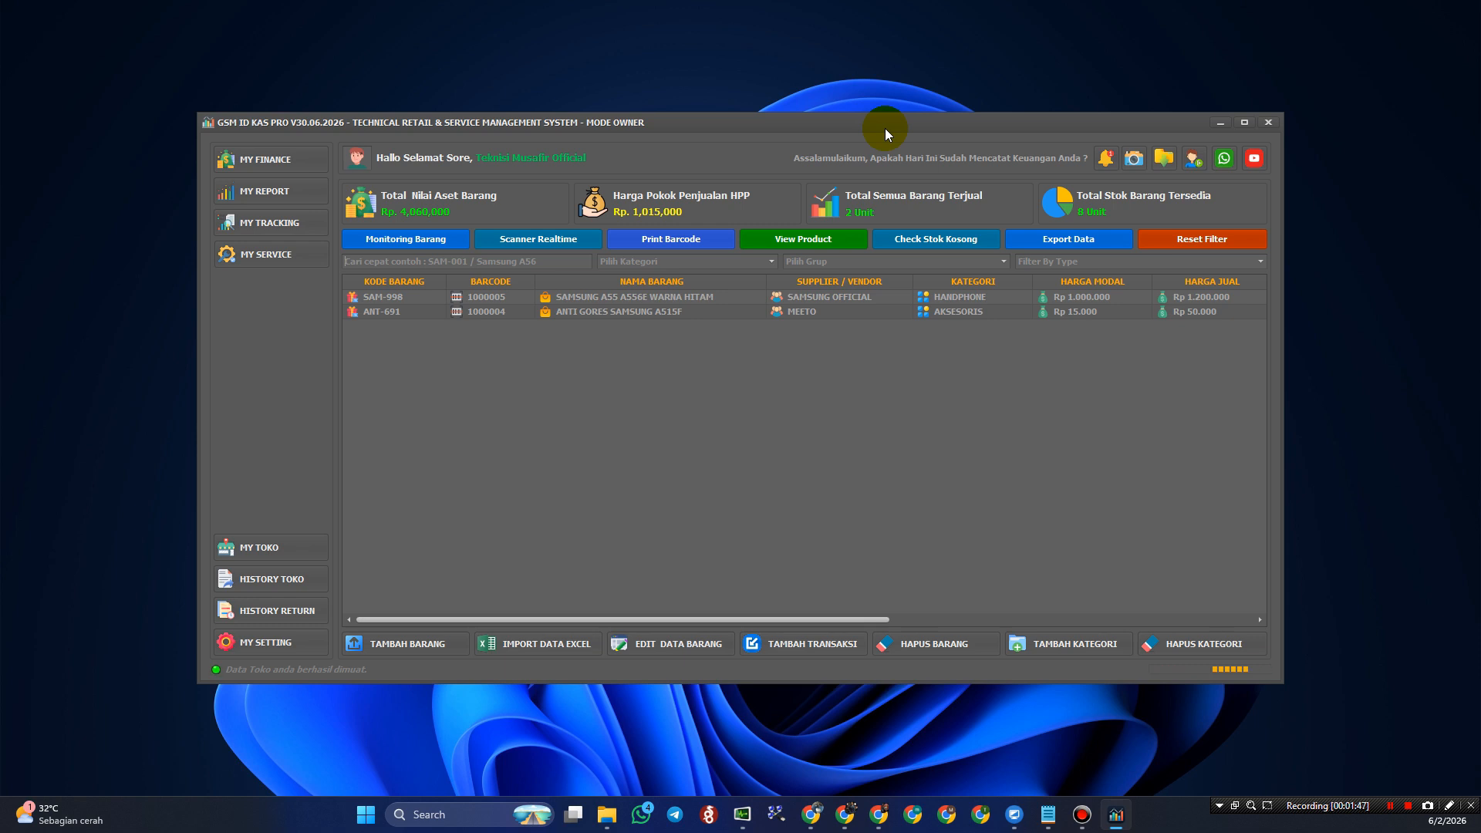
right_click(808, 58)
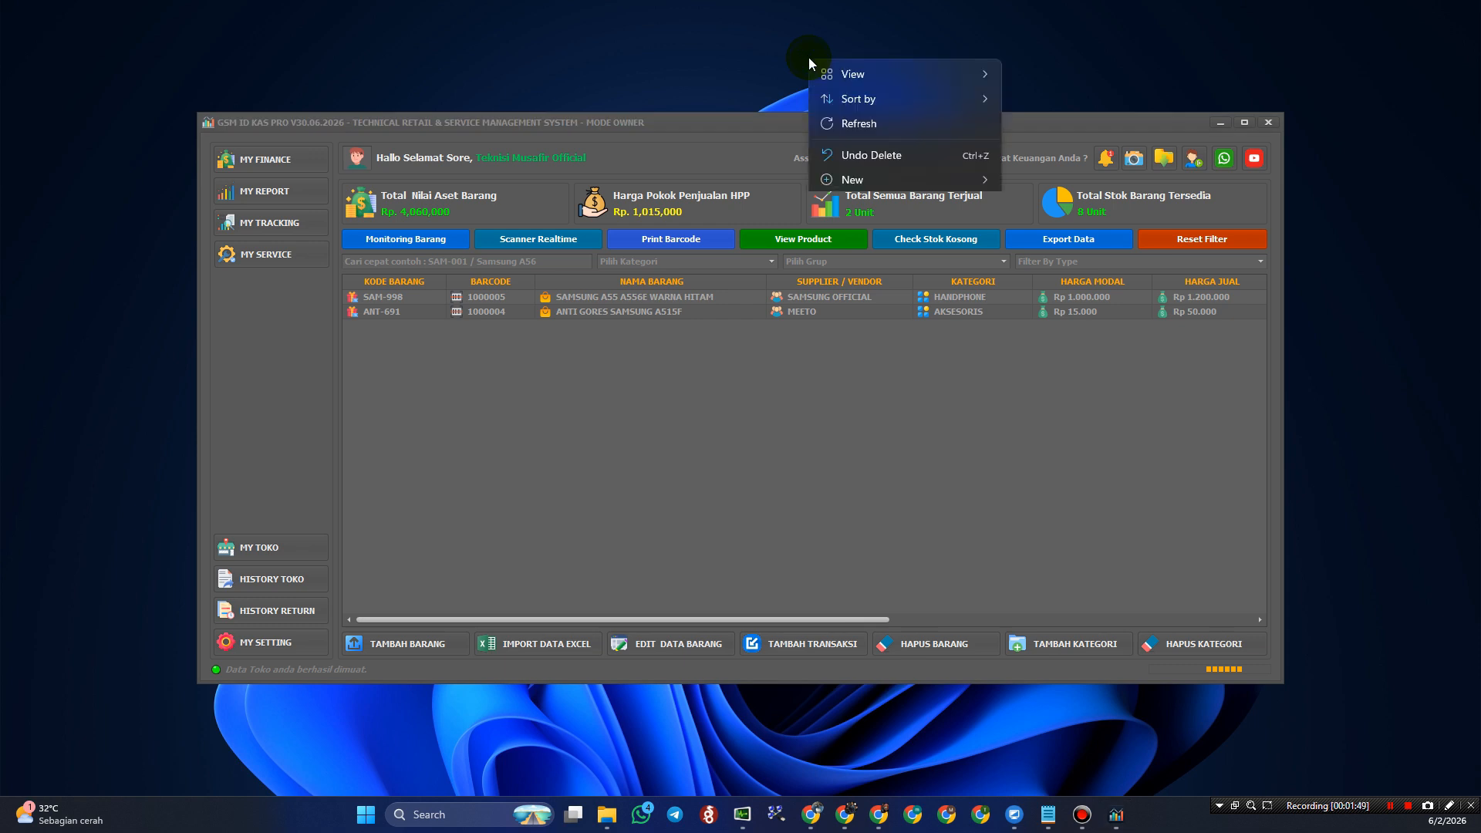
left_click(838, 120)
right_click(790, 42)
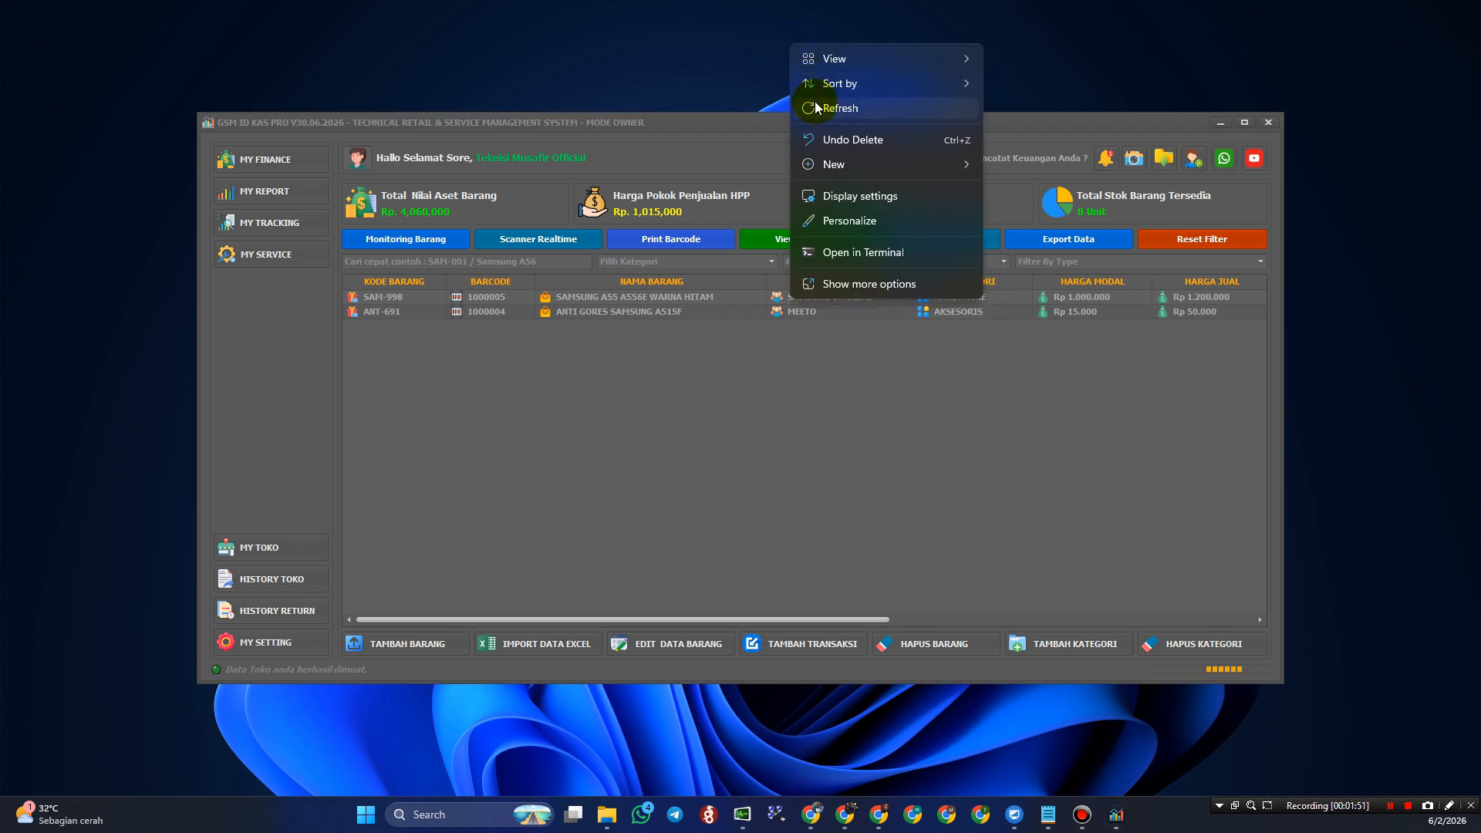
left_click(816, 102)
left_click(810, 126)
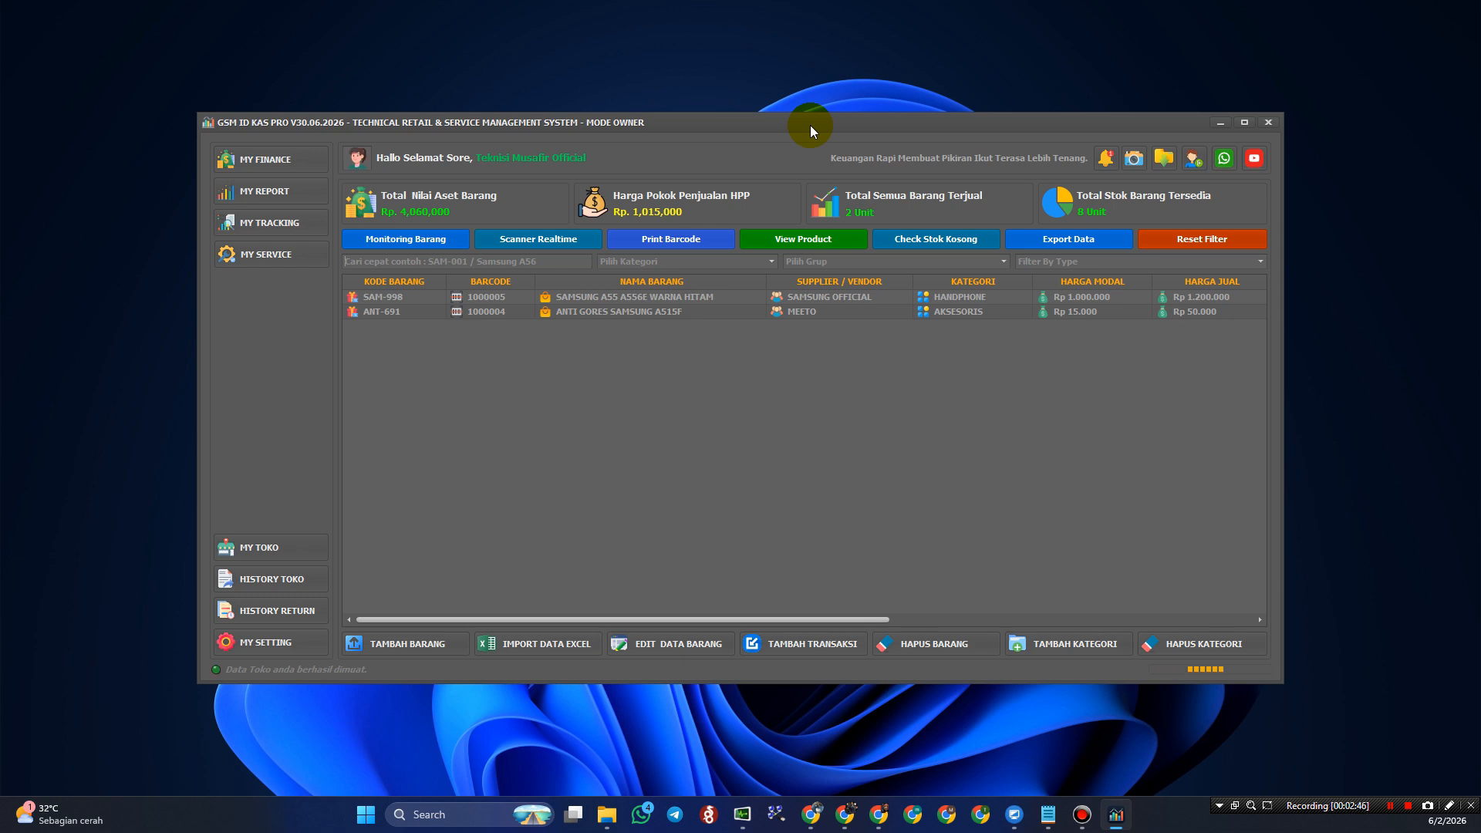
left_click(823, 33)
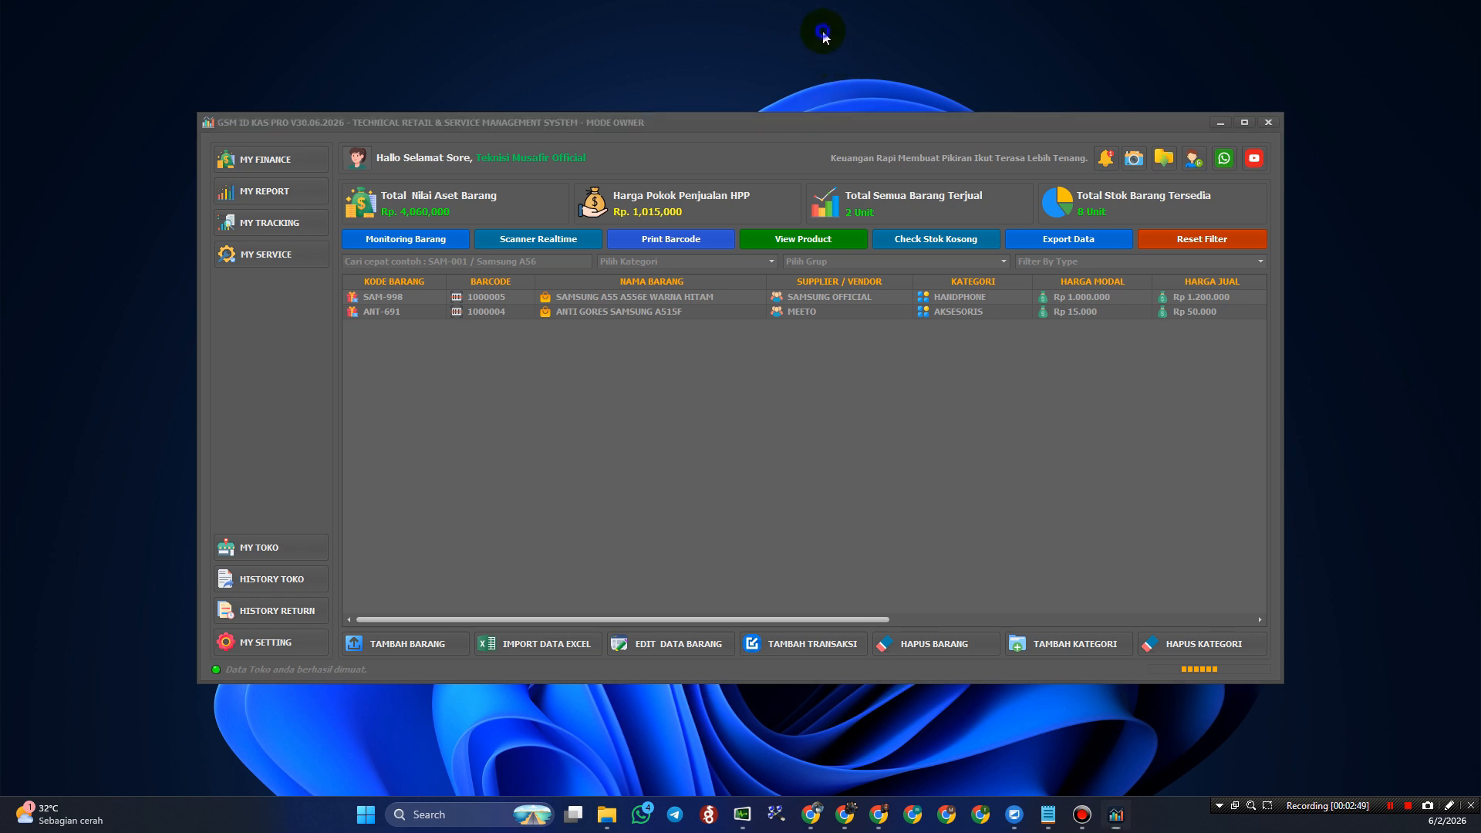
left_click(887, 92)
left_click(891, 131)
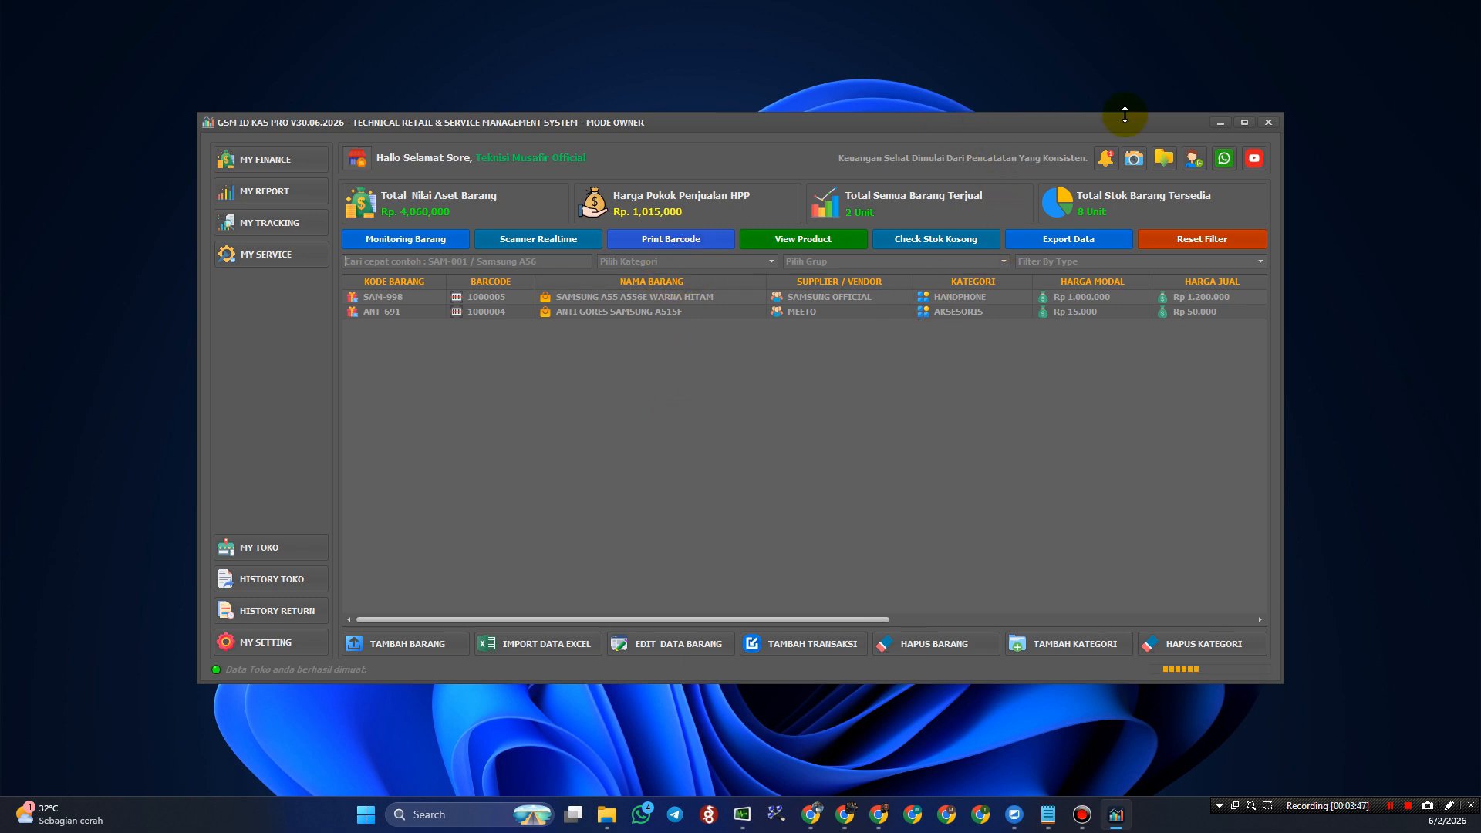
Maximize the store window and try to start the Excel data import without choosing a category or group
left_click(1247, 121)
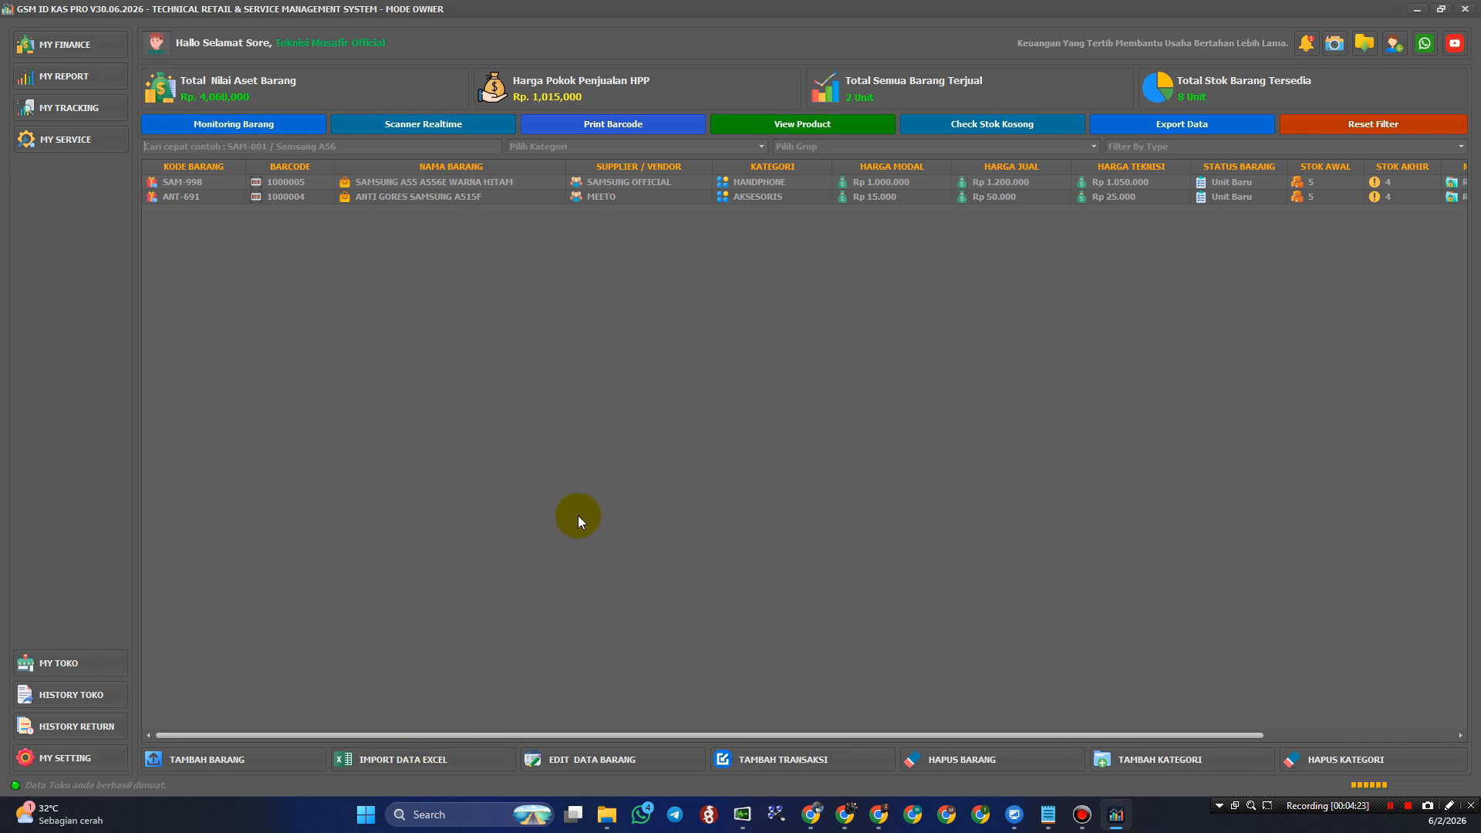
left_click(434, 752)
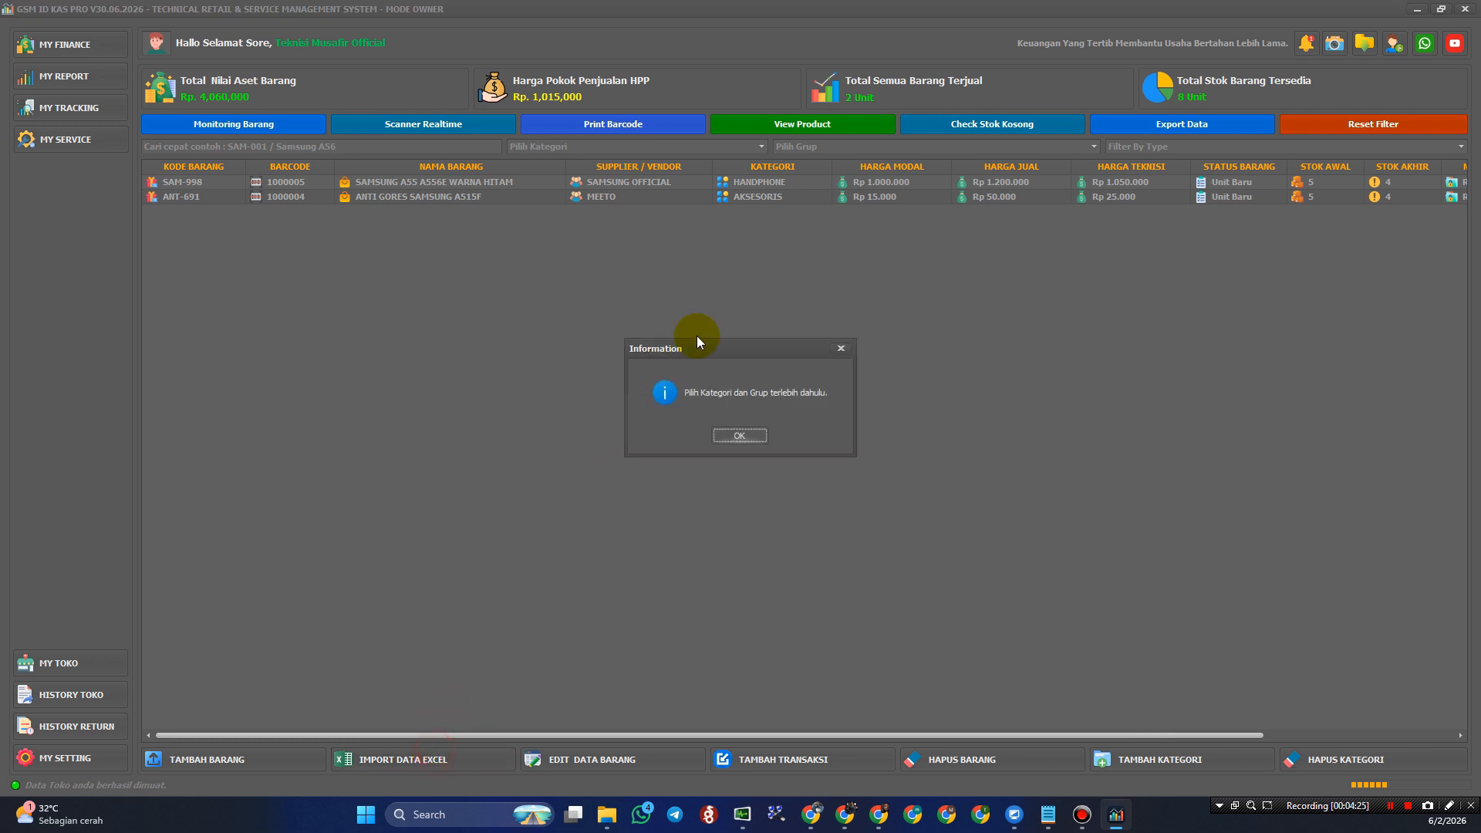
left_click(739, 436)
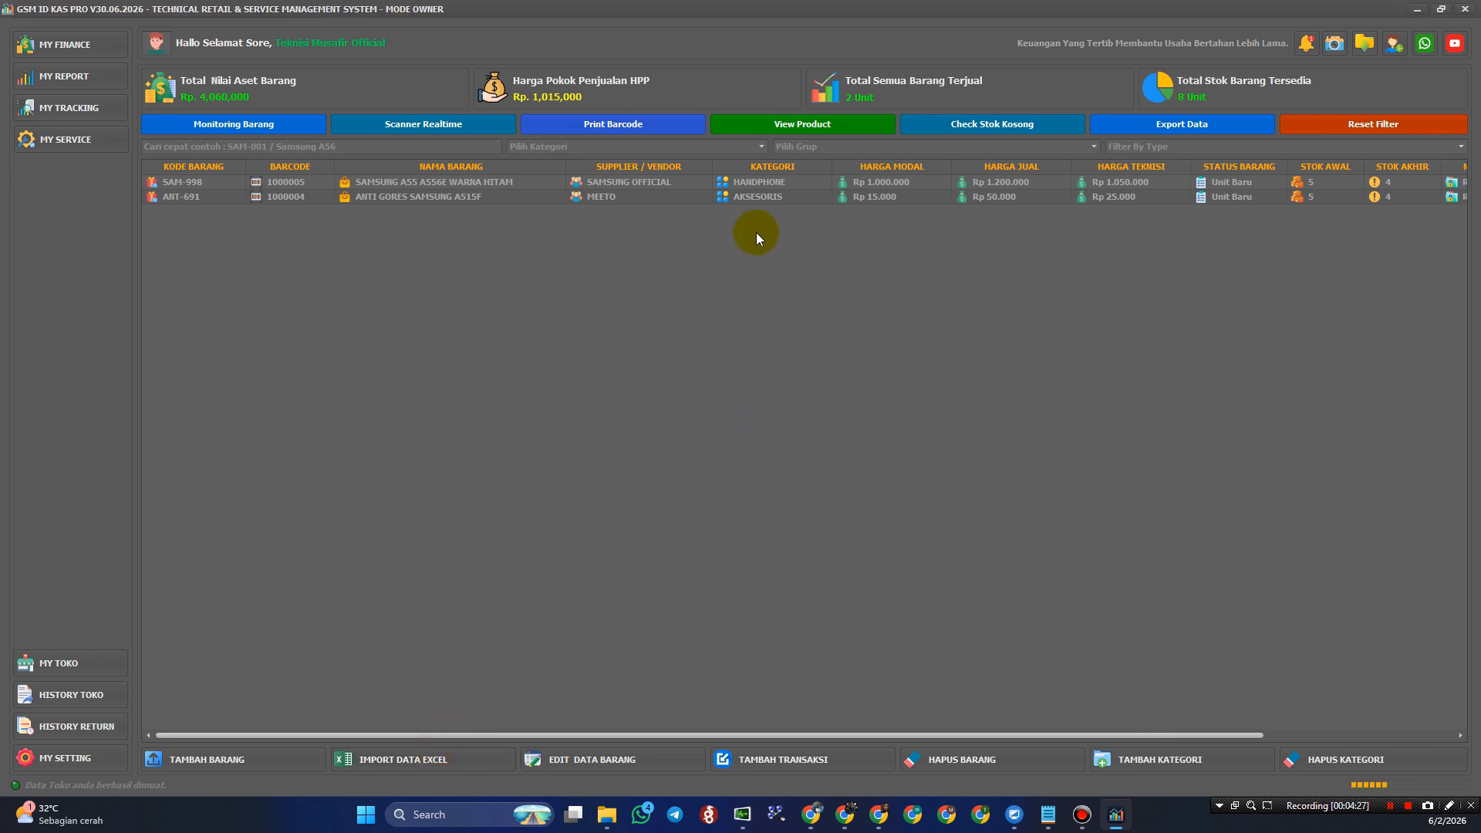
Choose category SPAREPART and group LCD ANDROID DAN IPHONE, and open the Excel data import for them
left_click(761, 148)
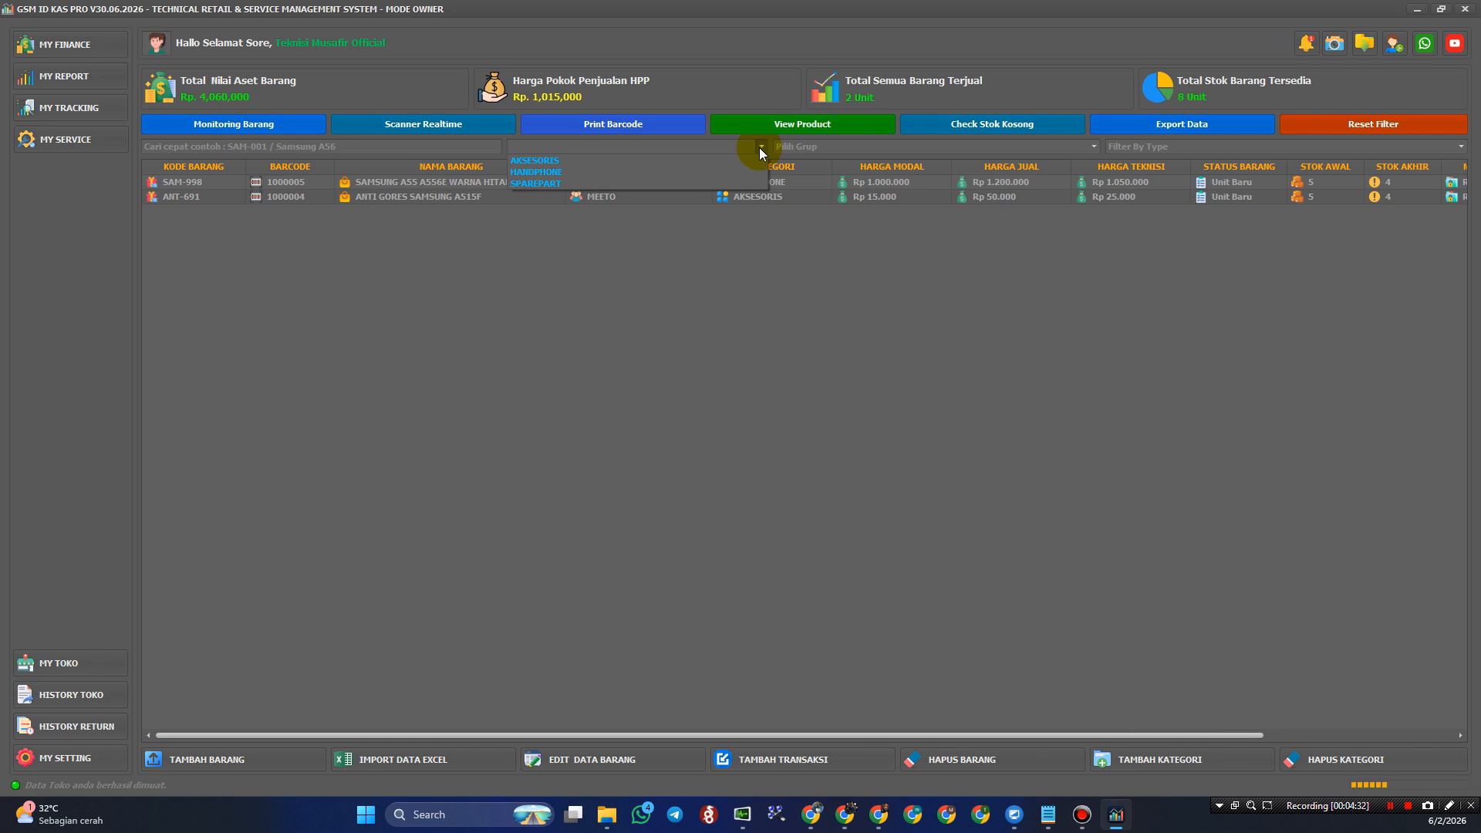
left_click(641, 182)
left_click(853, 148)
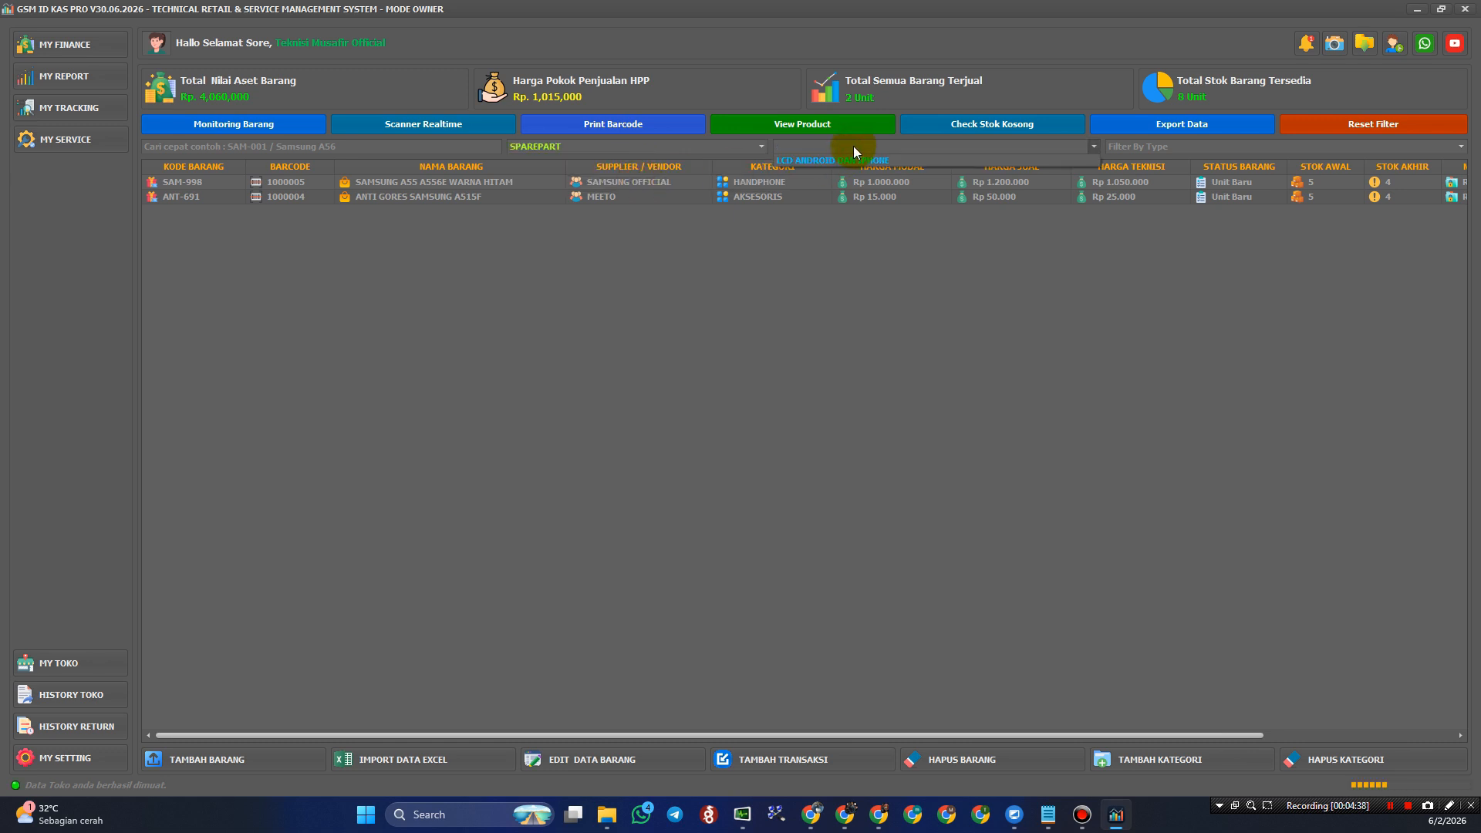
left_click(877, 161)
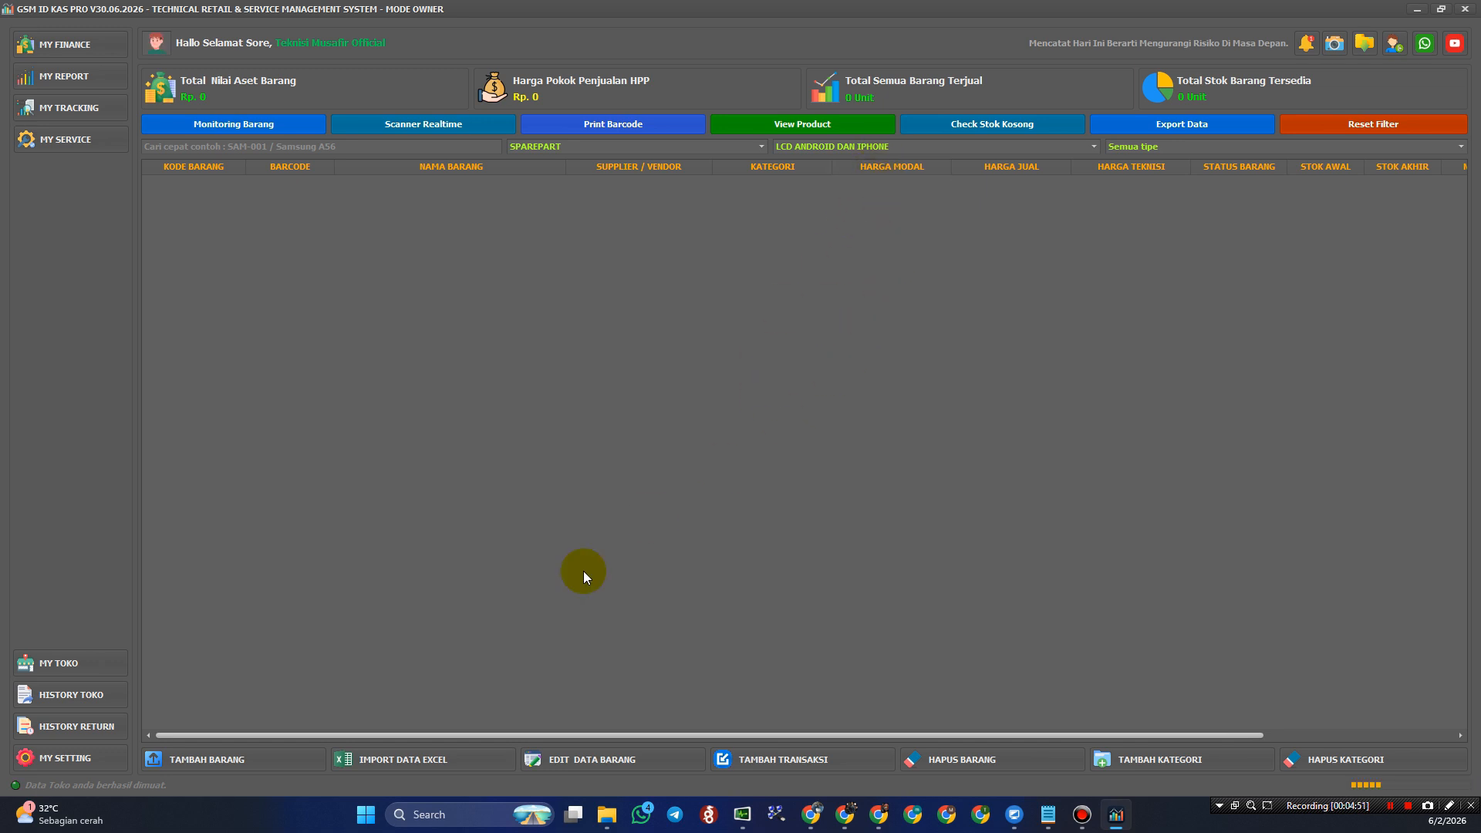
left_click(440, 770)
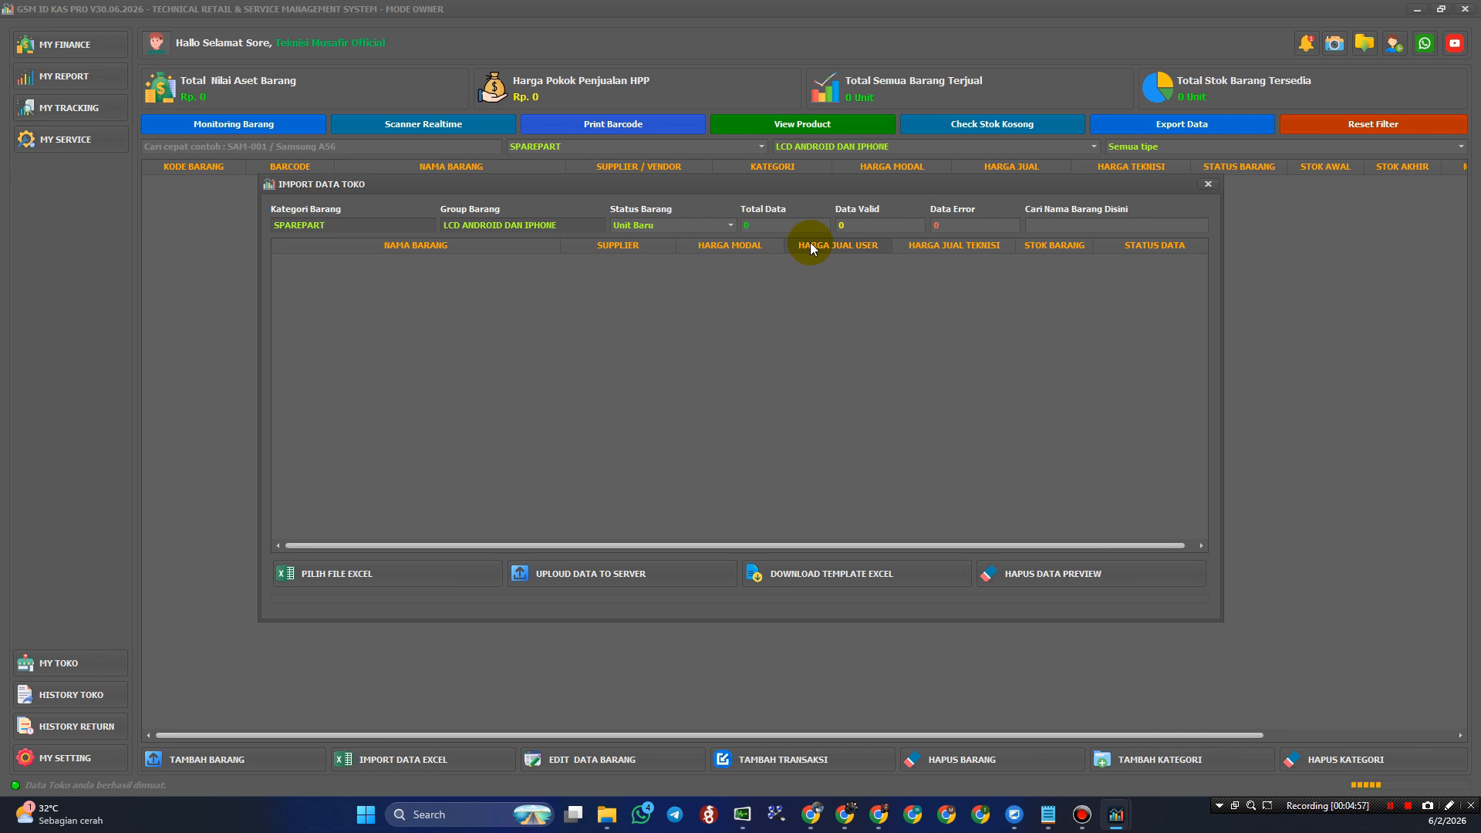
mouse_move(839, 178)
left_mouse_down()
mouse_move(837, 209)
mouse_move(836, 195)
left_mouse_up()
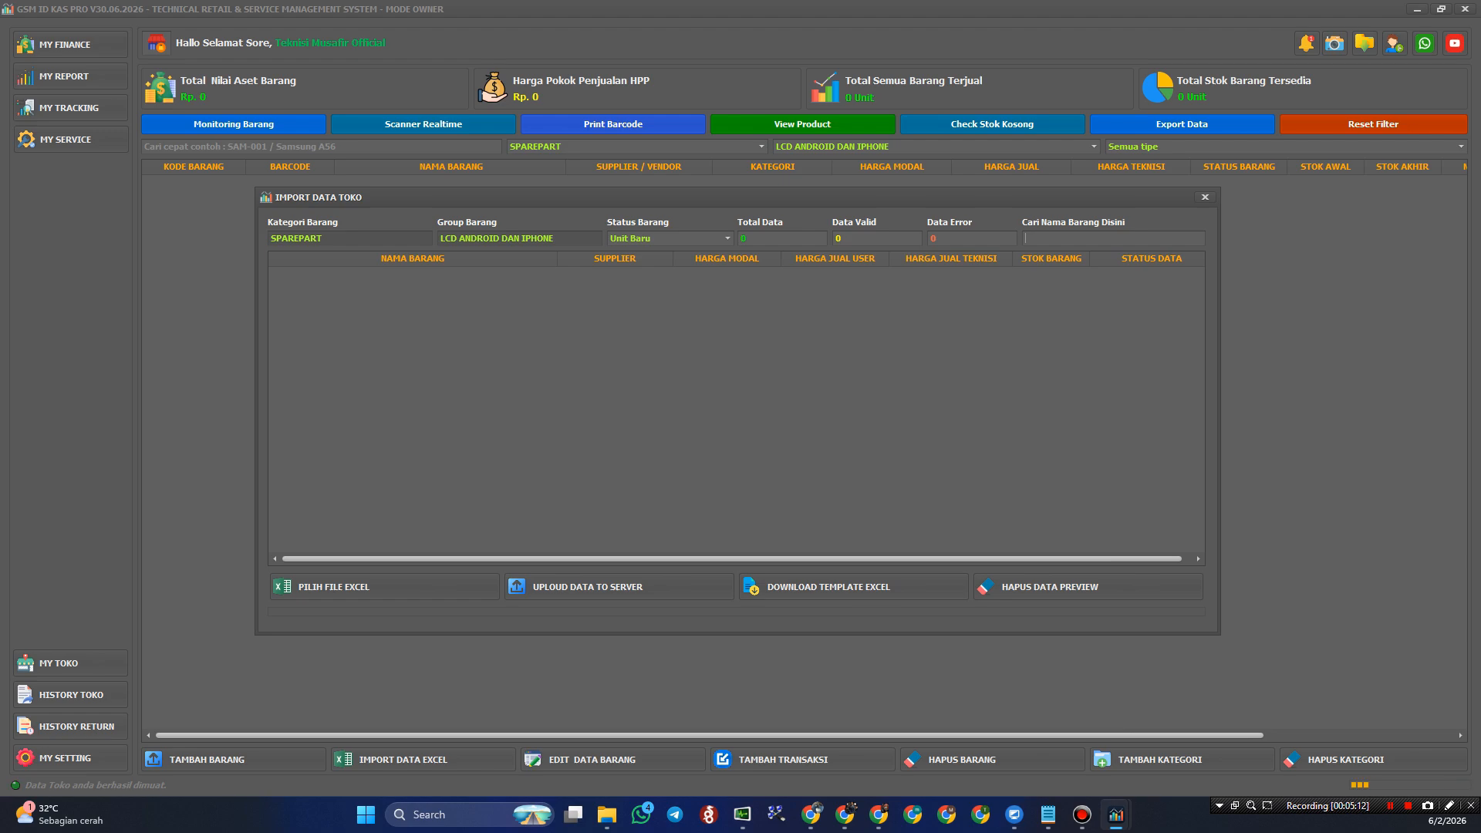
Open the Template_Import_Barang_Toko workbook in Excel, maximize it and enable editing
left_click(607, 815)
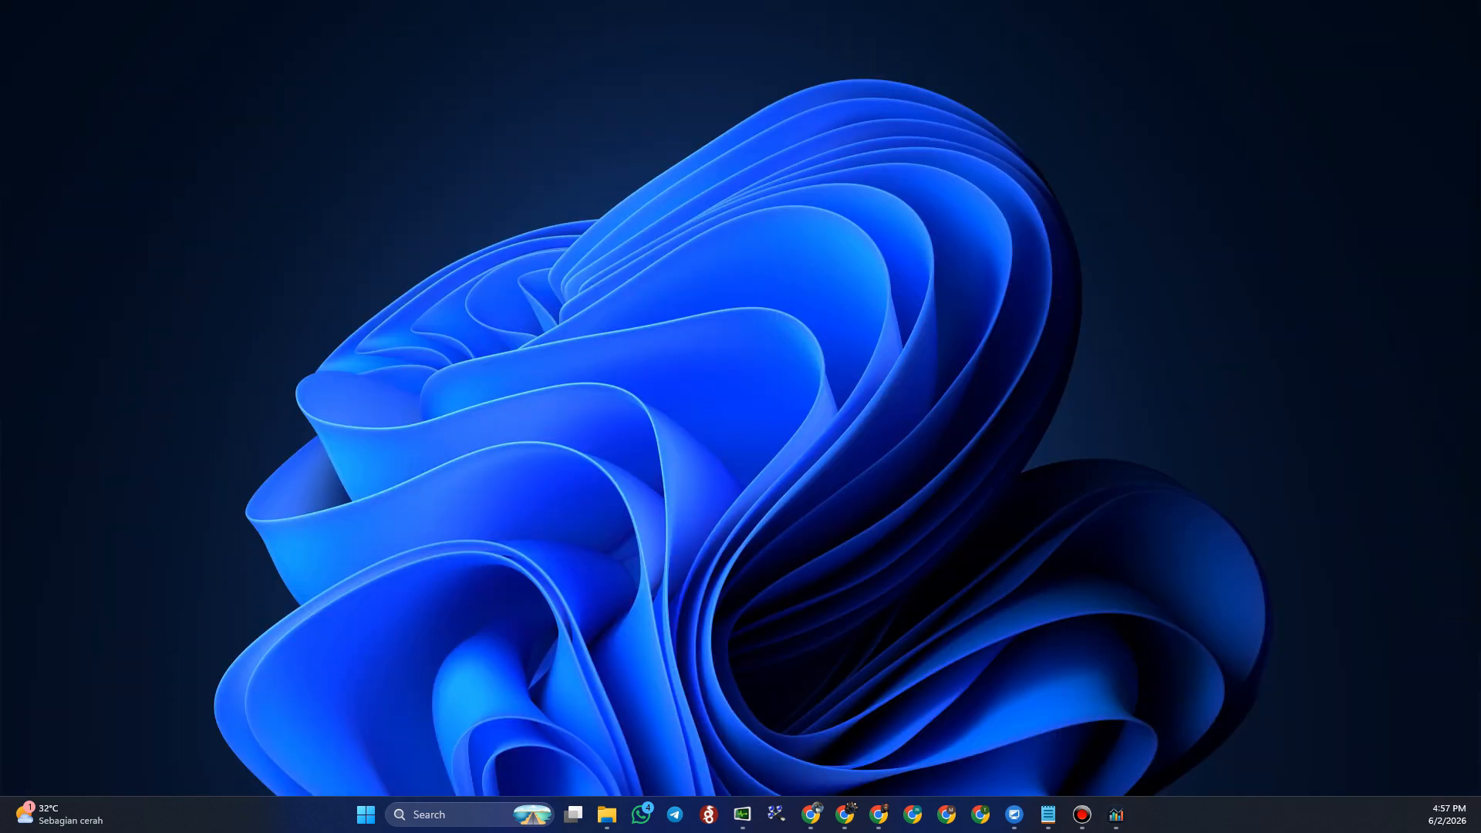
left_click(607, 737)
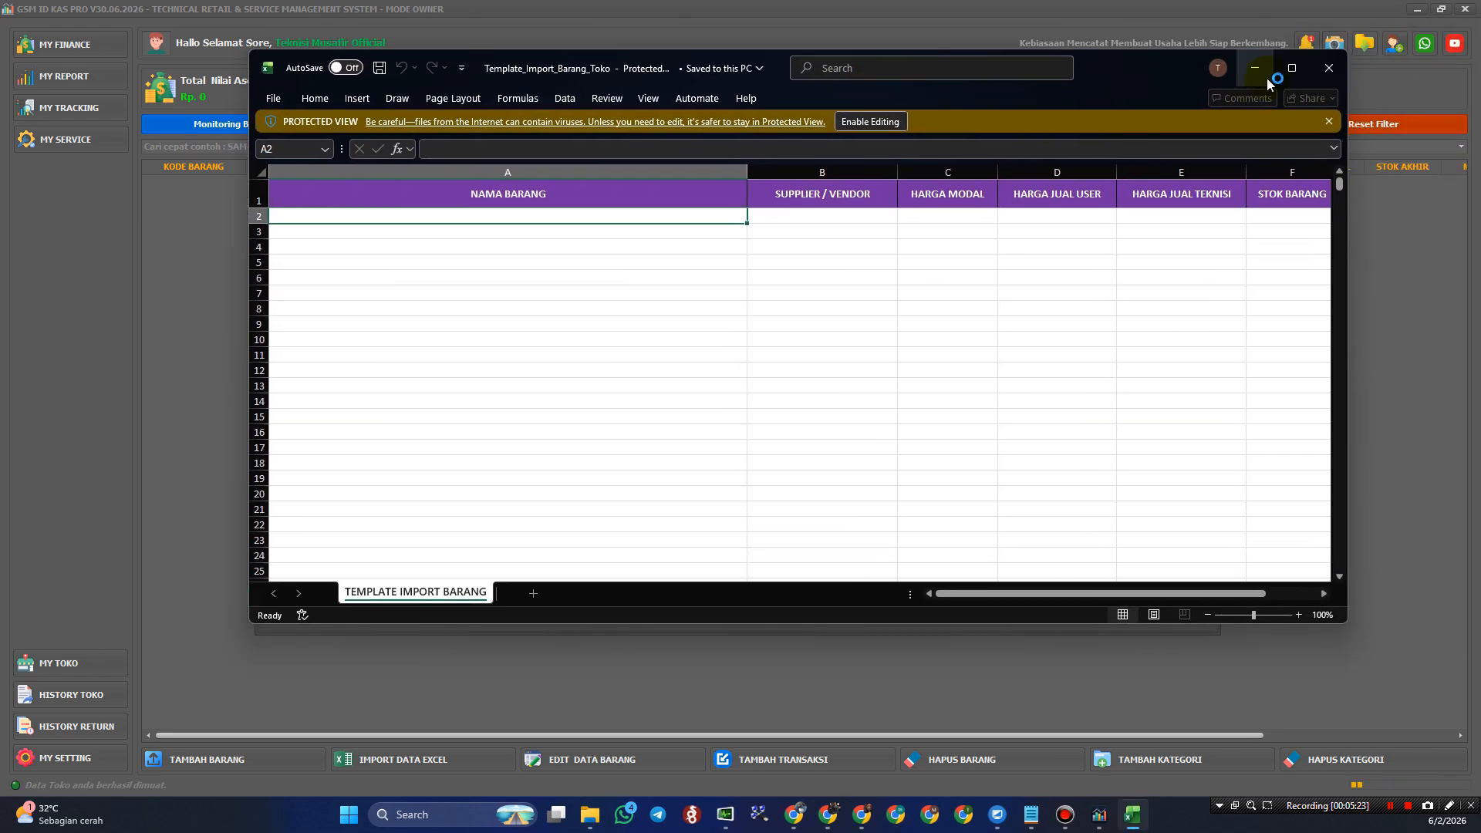
left_click(1291, 66)
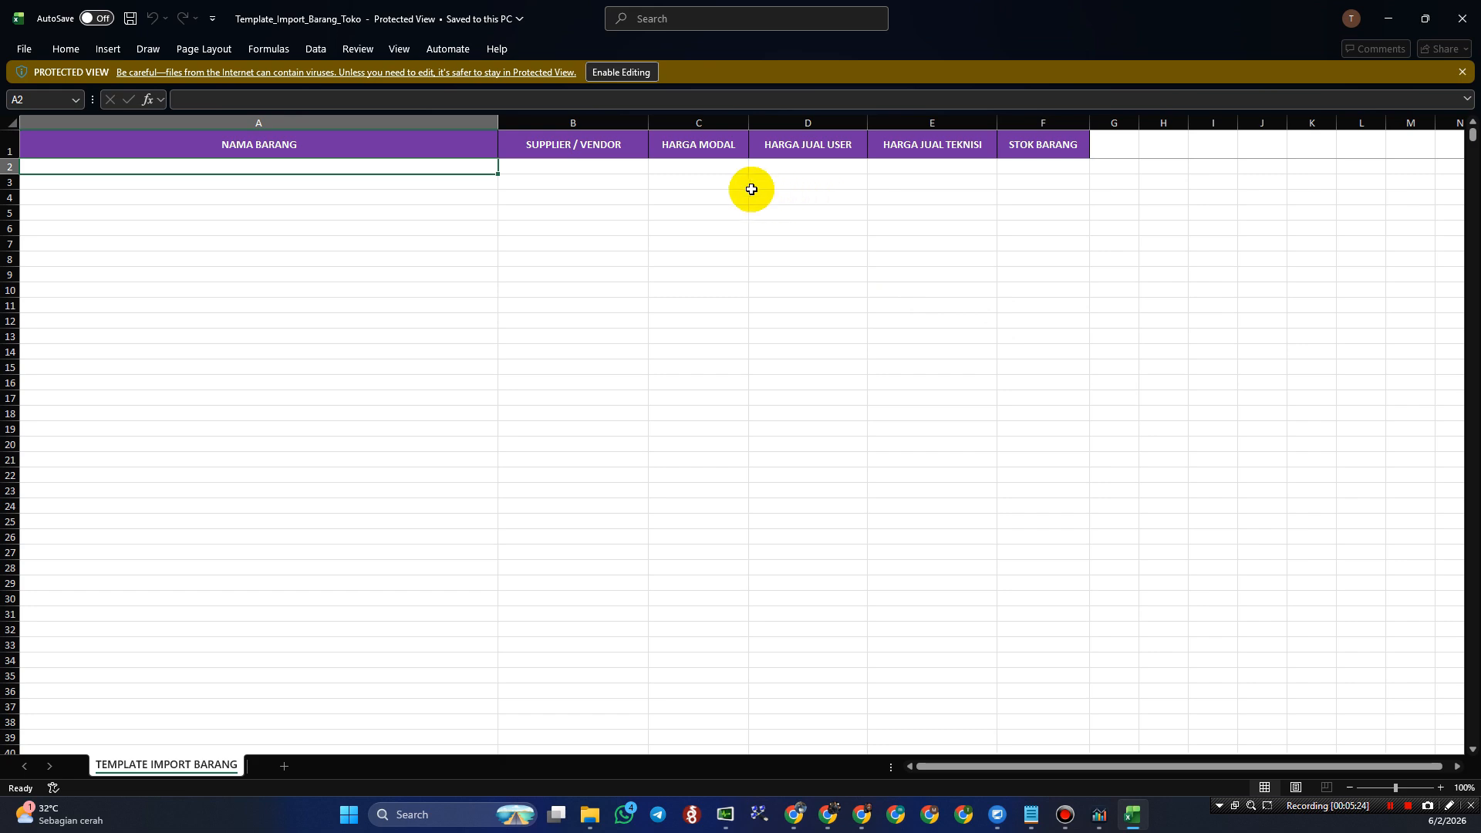
left_click(635, 75)
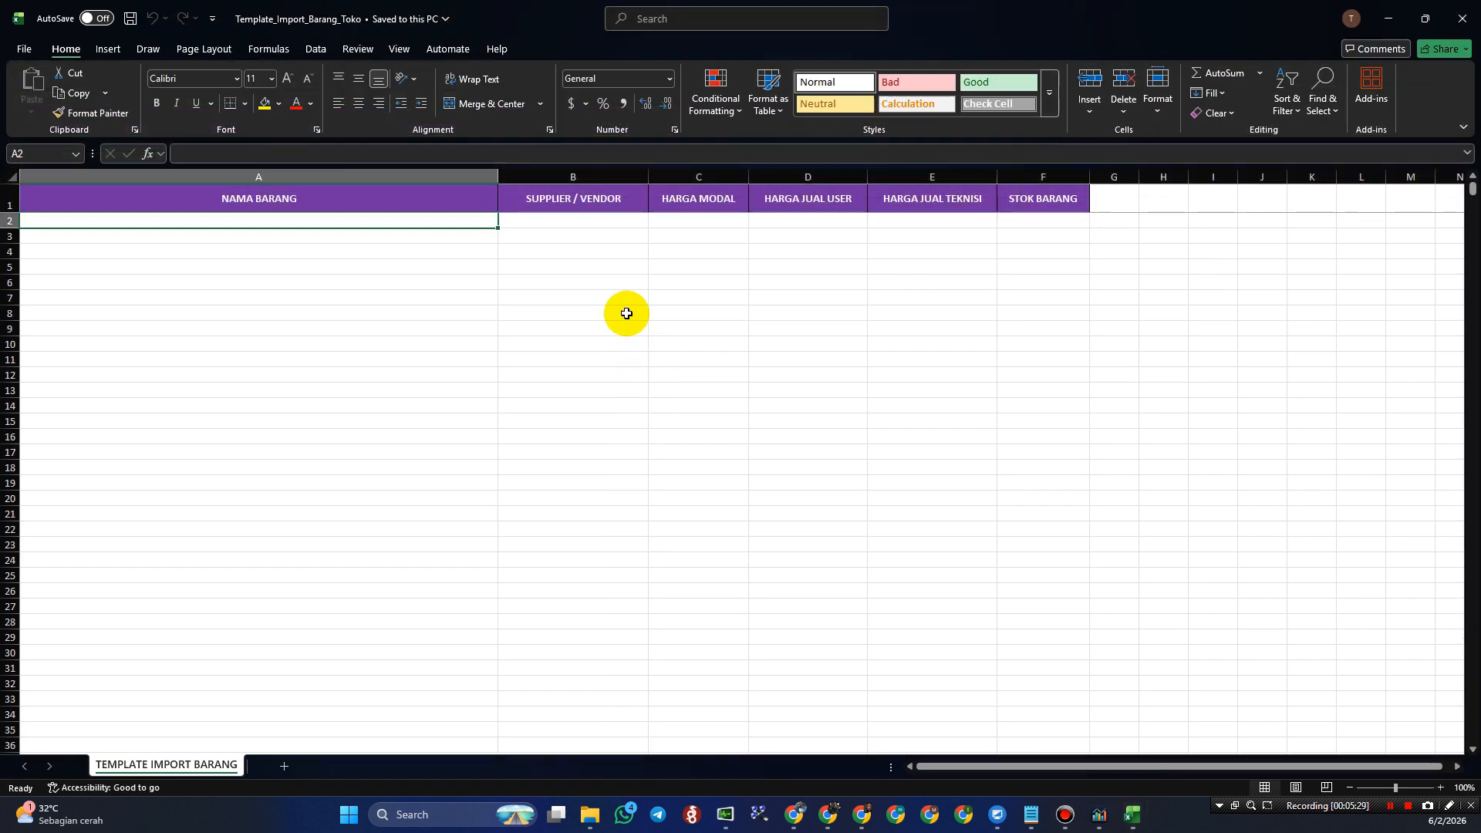
Examine the NAMA BARANG column and its empty entry rows in the import template
left_click(519, 222)
left_click(403, 220)
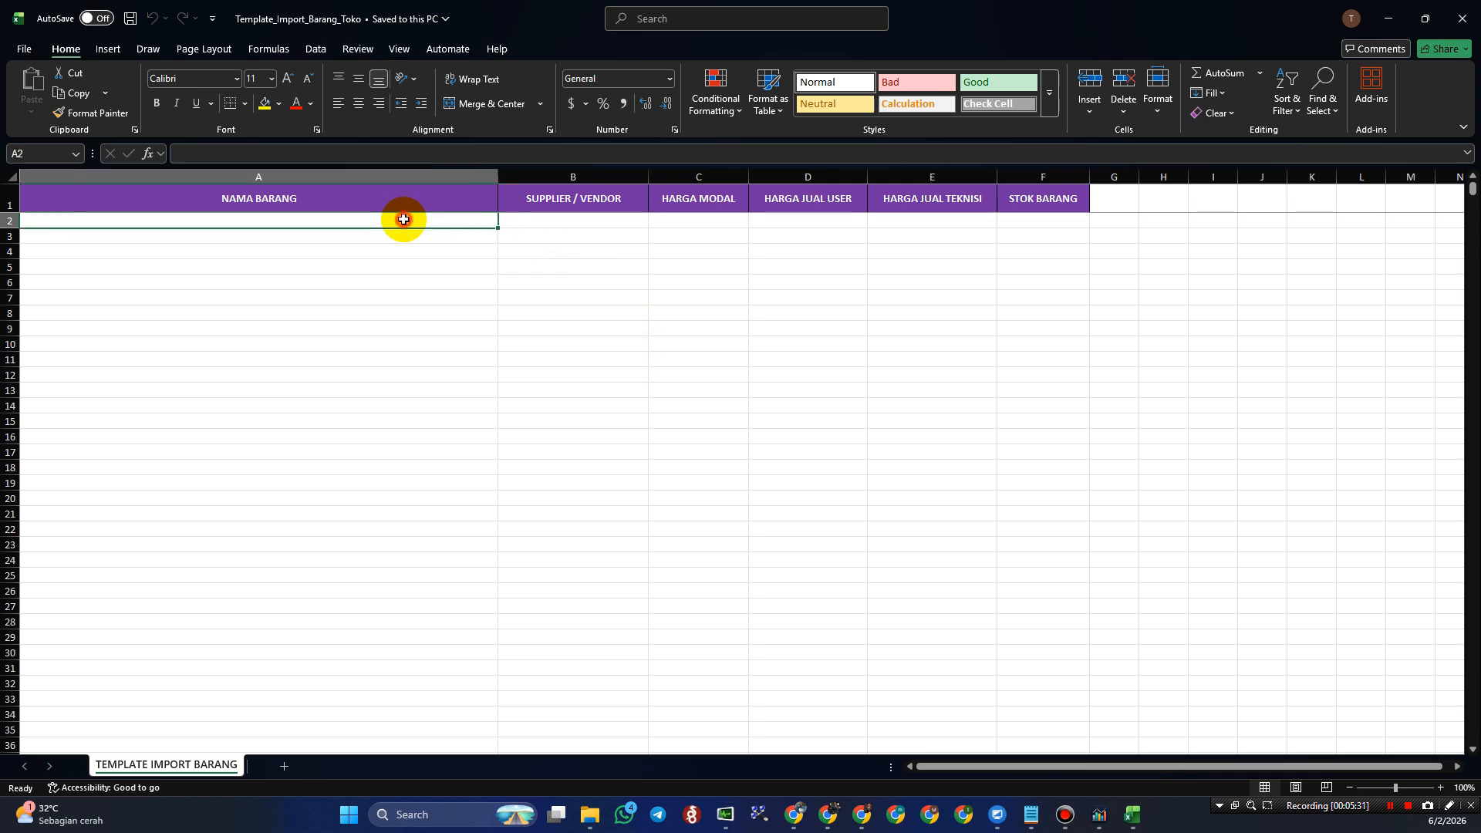
left_click(291, 239)
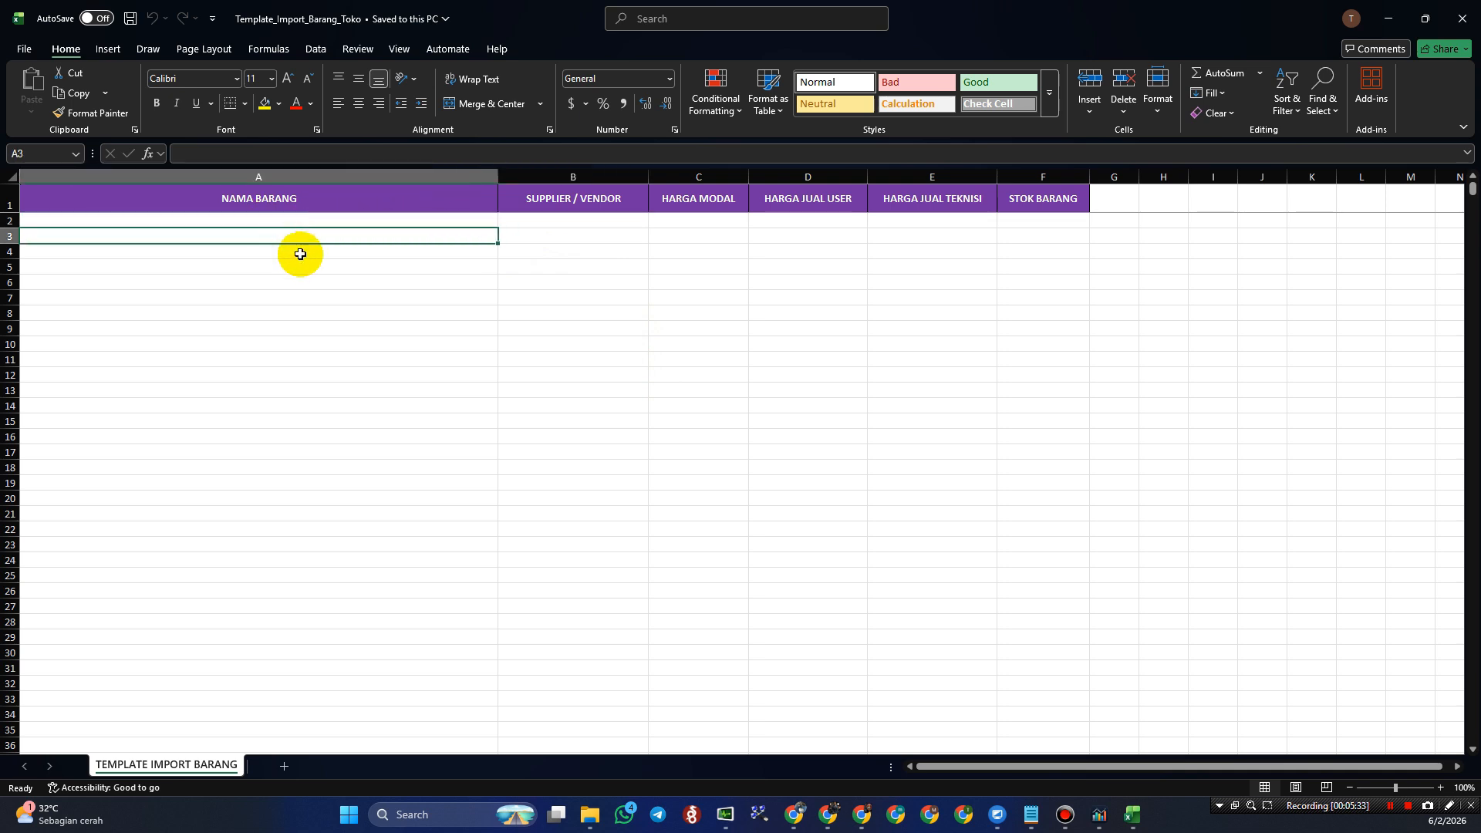
left_click(300, 254)
left_click(308, 237)
left_click(312, 223)
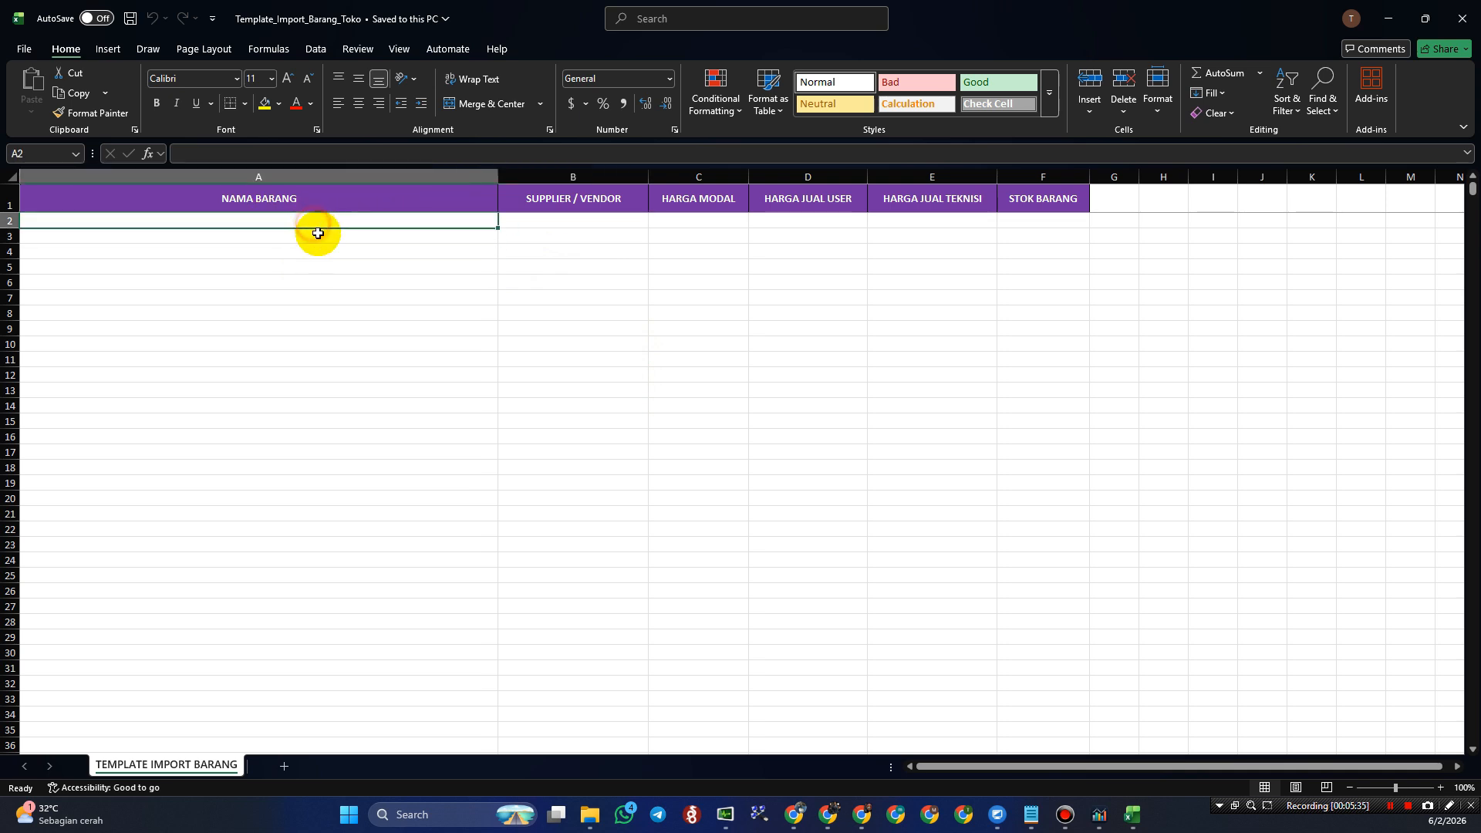
left_click(316, 236)
left_click(316, 255)
left_click(321, 266)
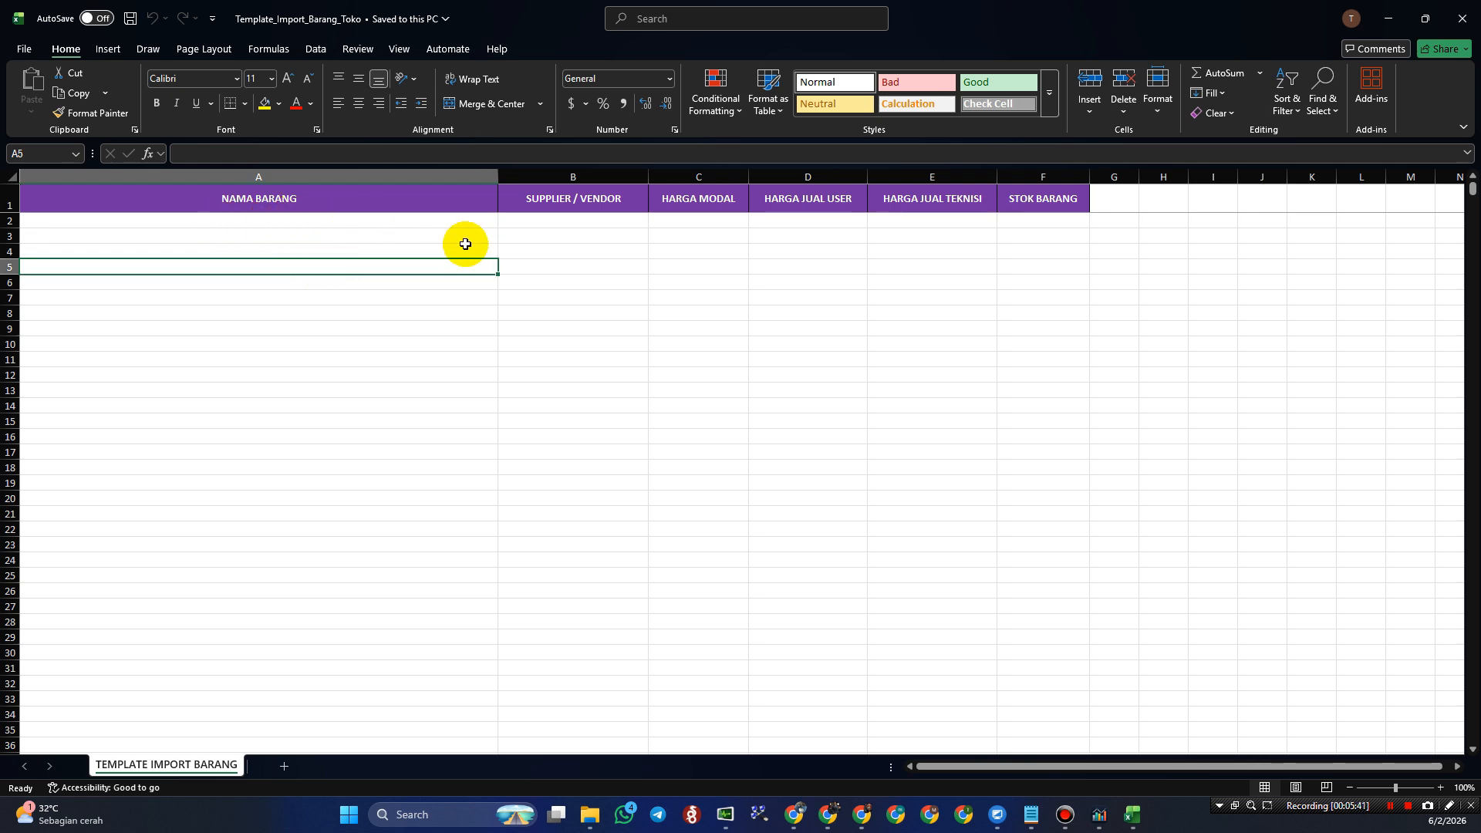
Examine the template's supplier, cost price, user price, technician price and stock columns, and close the workbook
left_click(541, 223)
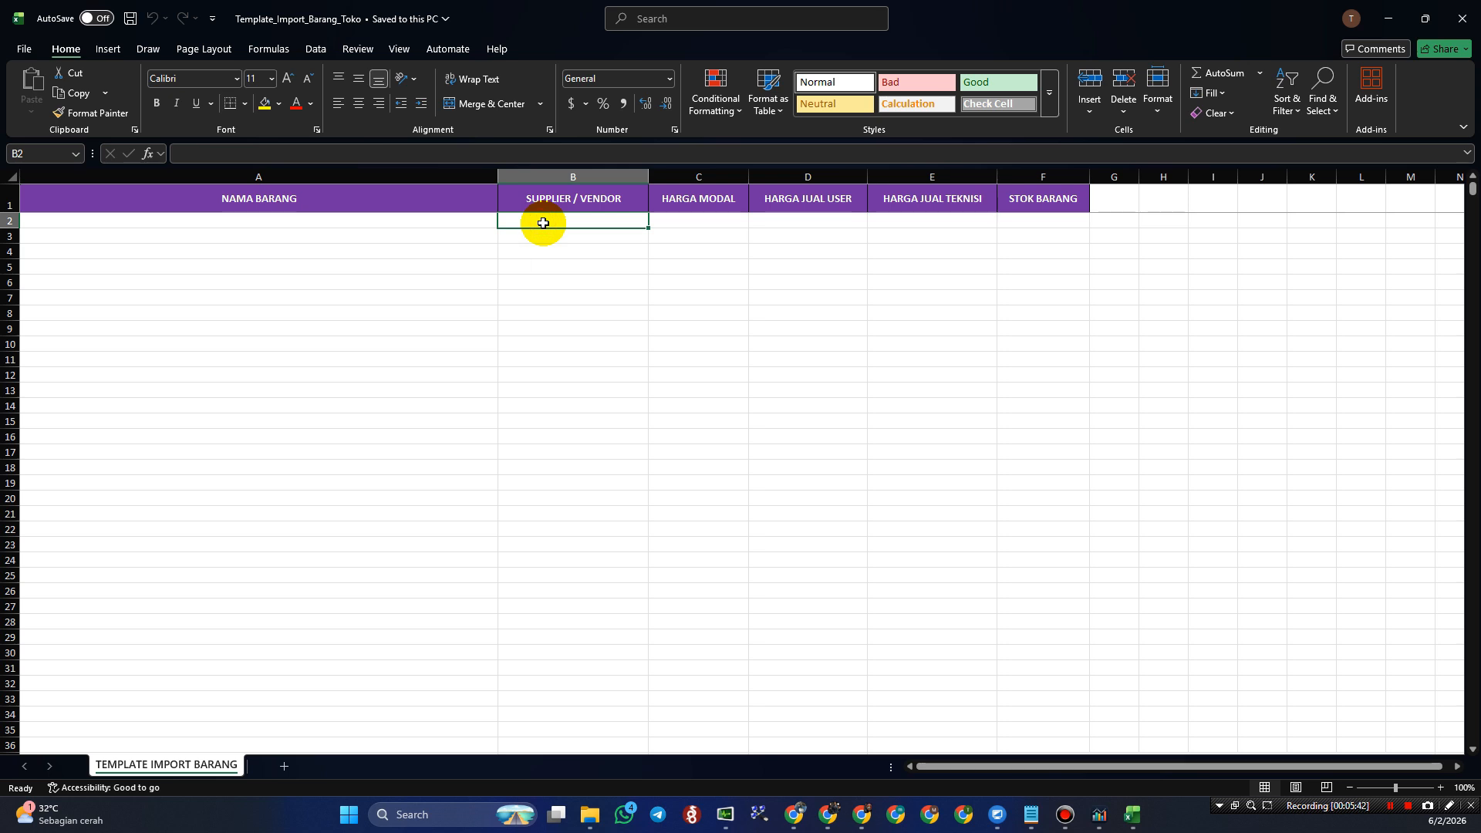
left_click(600, 239)
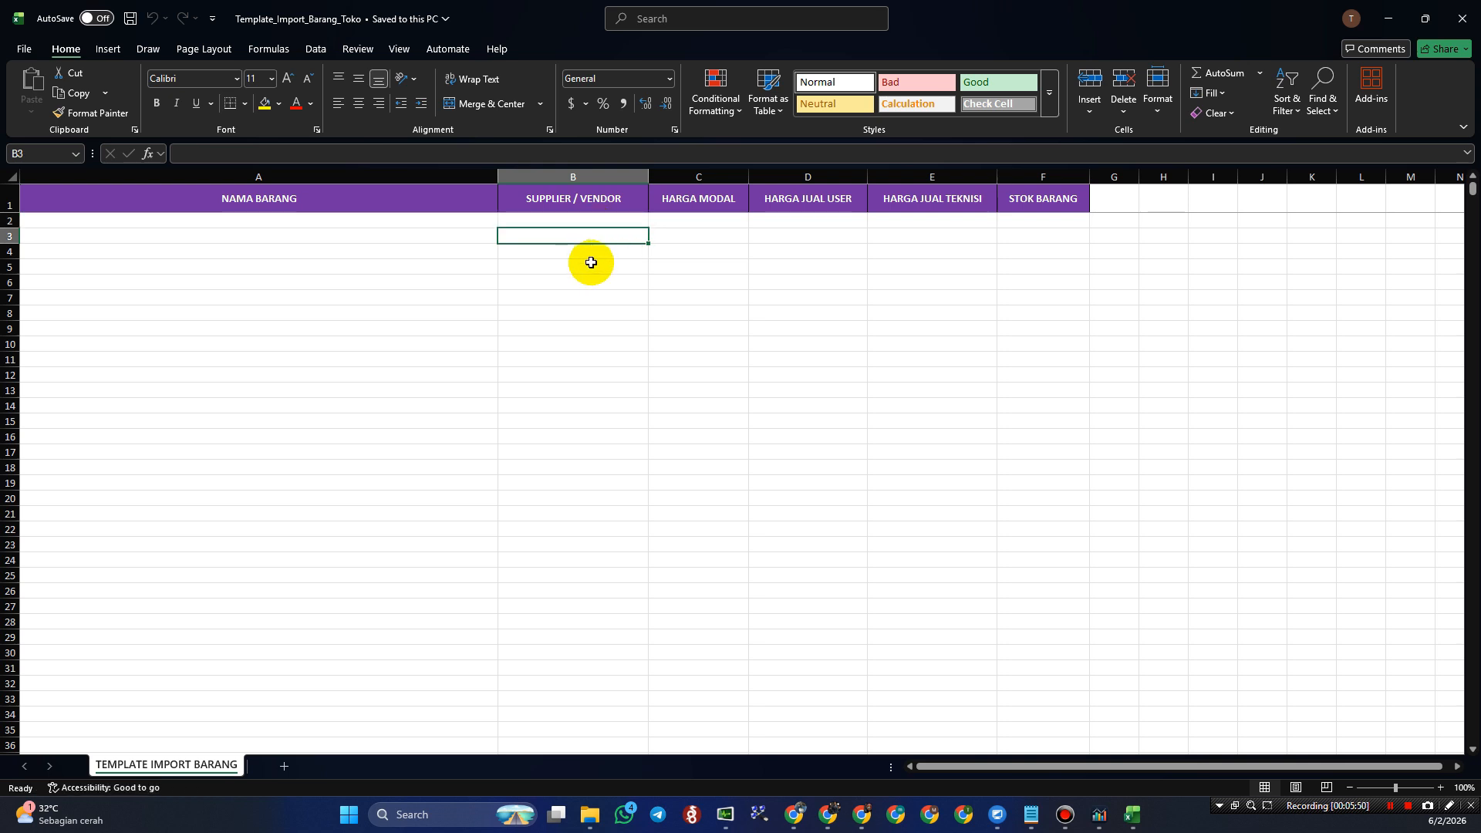
left_click(586, 253)
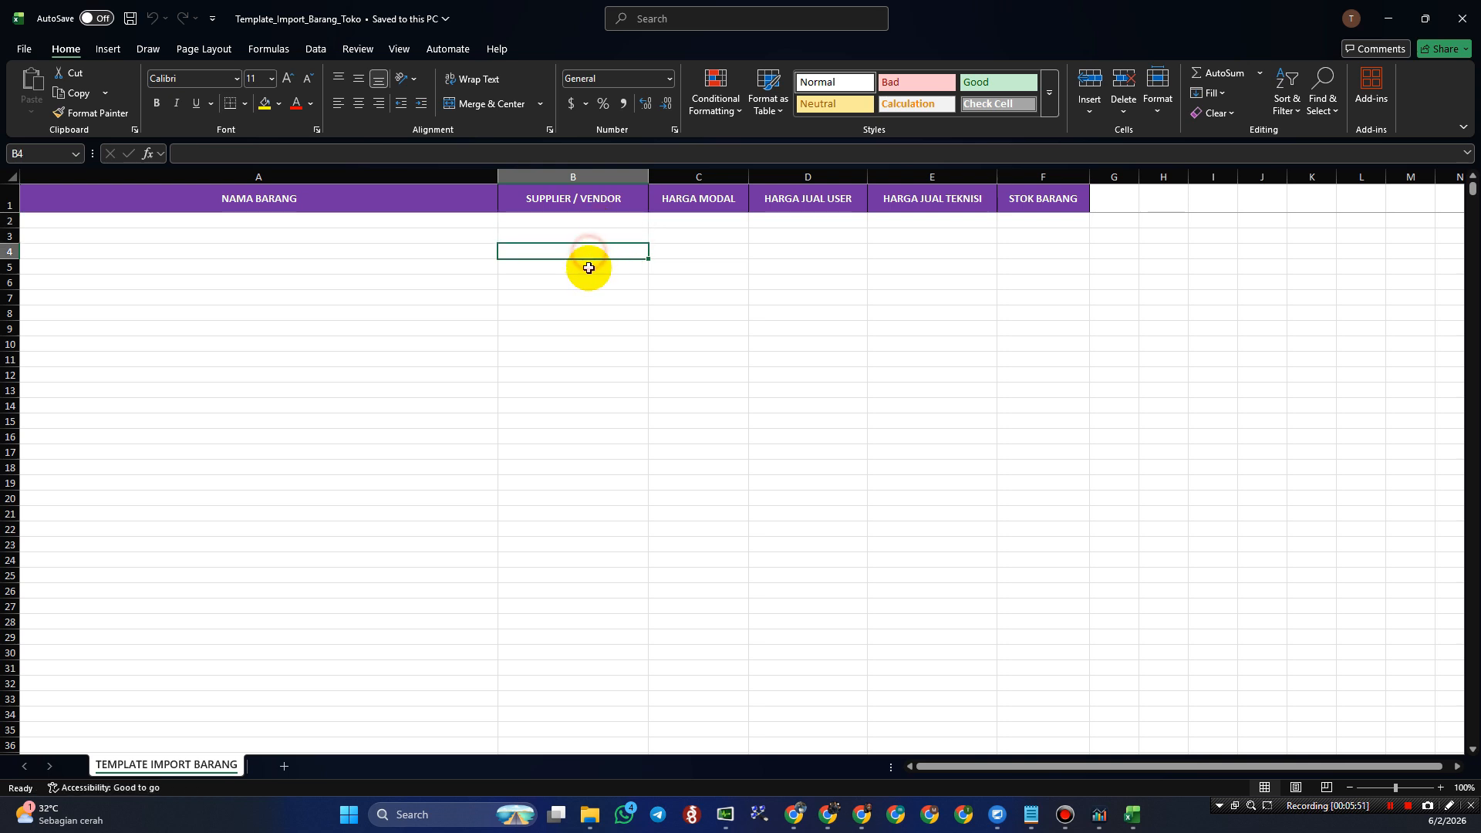
left_click(697, 219)
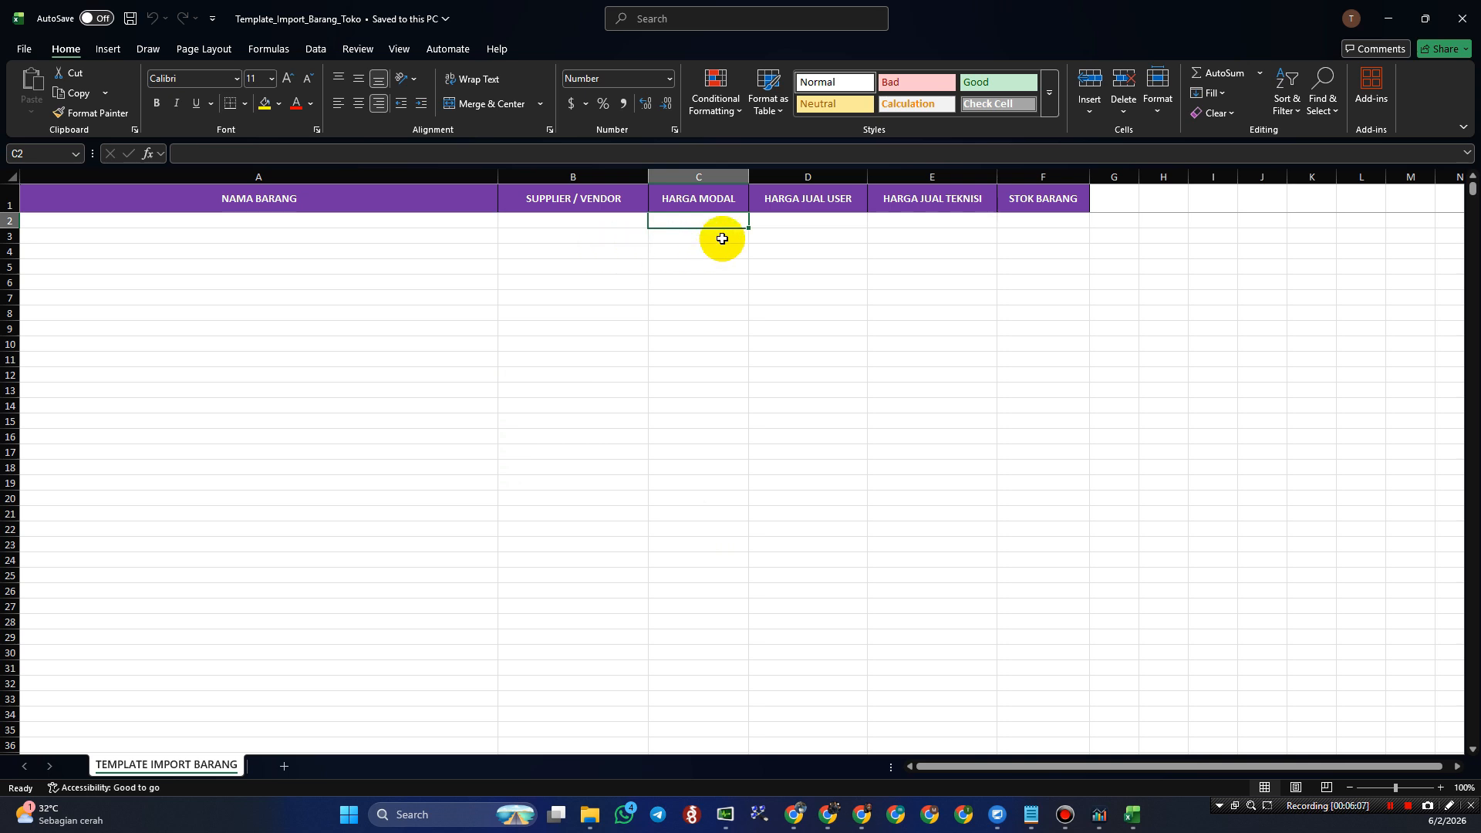
left_click(786, 219)
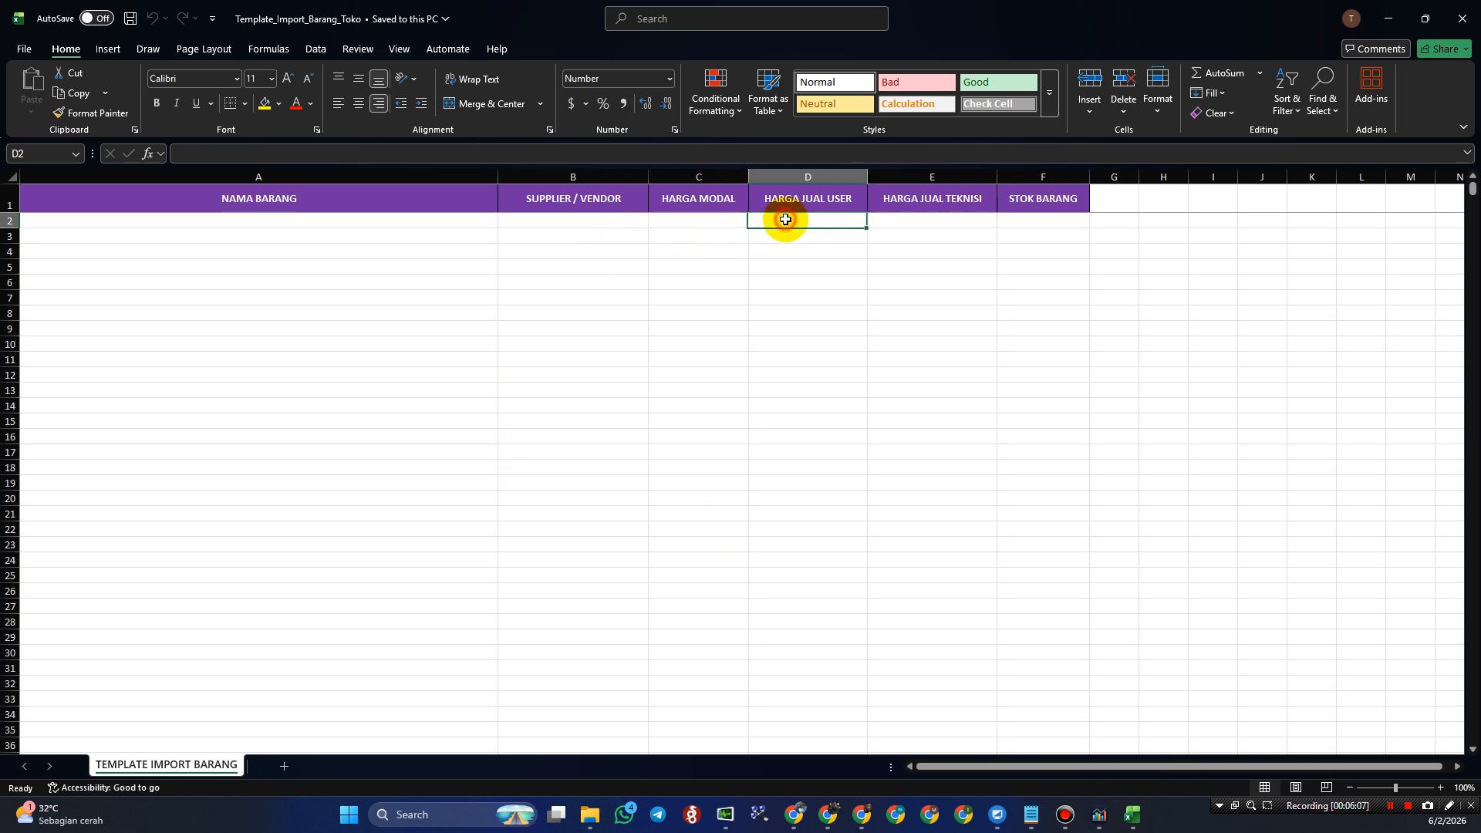
left_click(918, 220)
left_click(1015, 222)
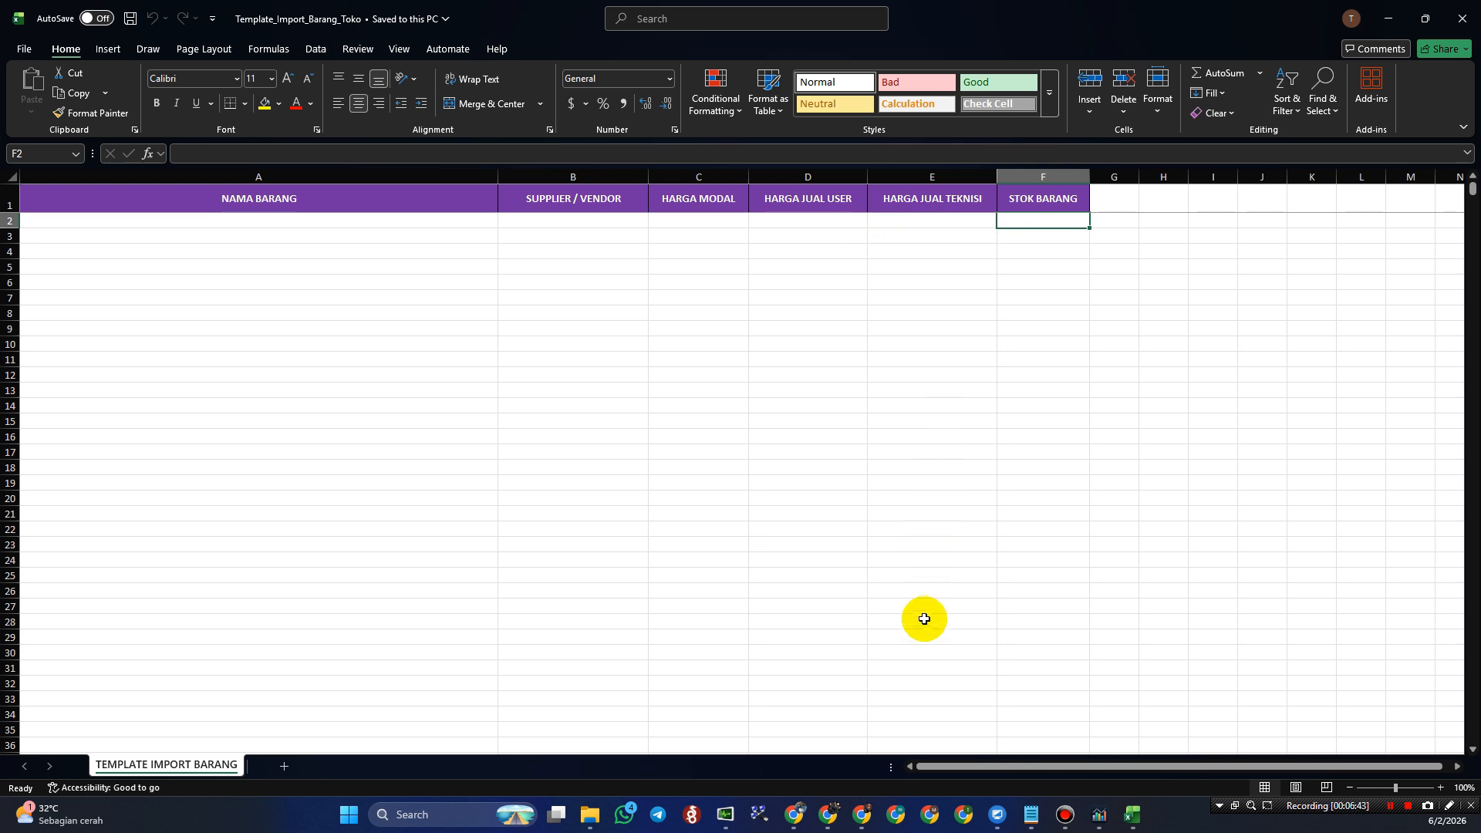
left_click(933, 224)
left_click(833, 219)
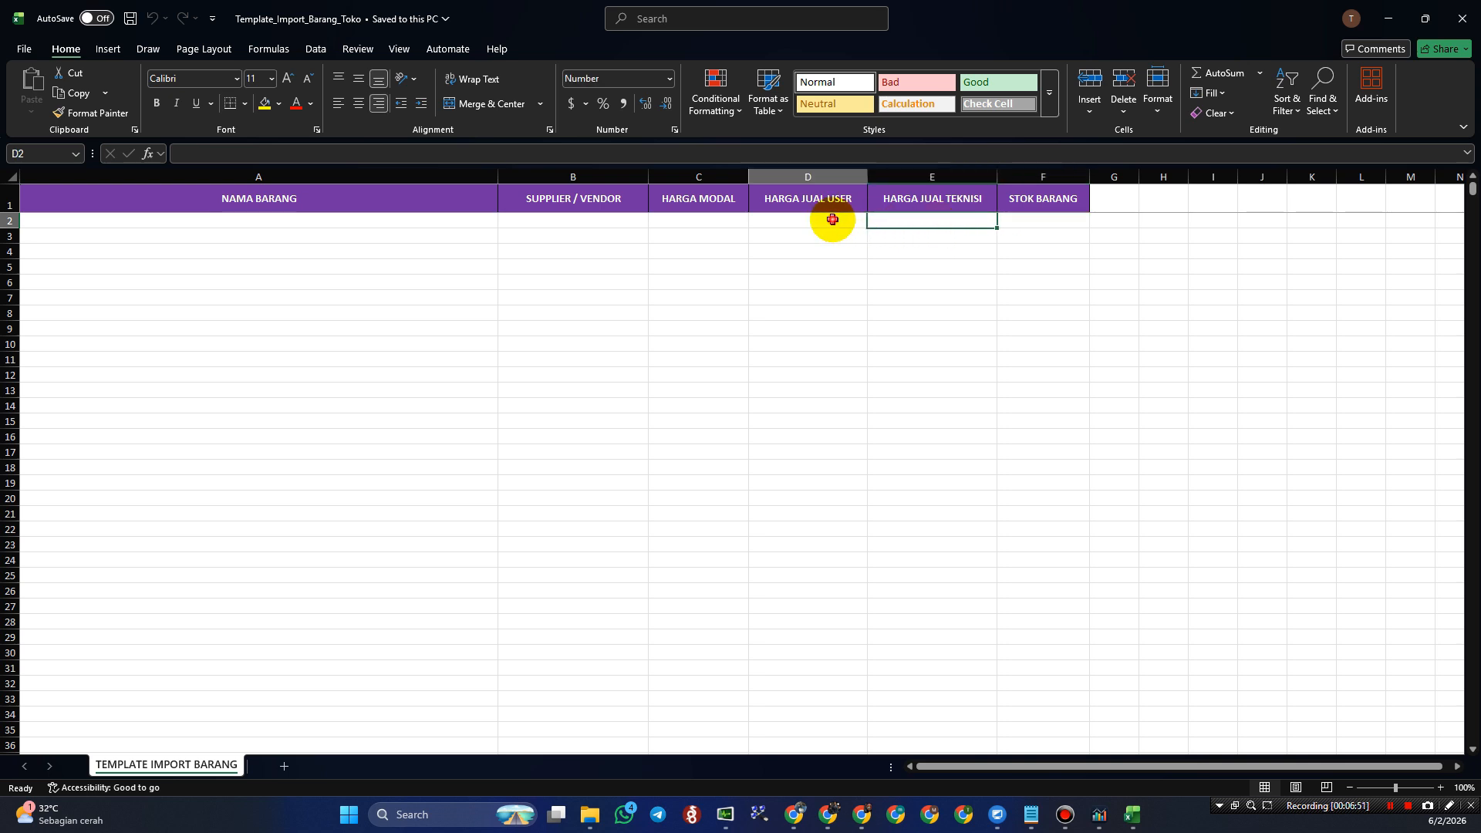
left_click(899, 224)
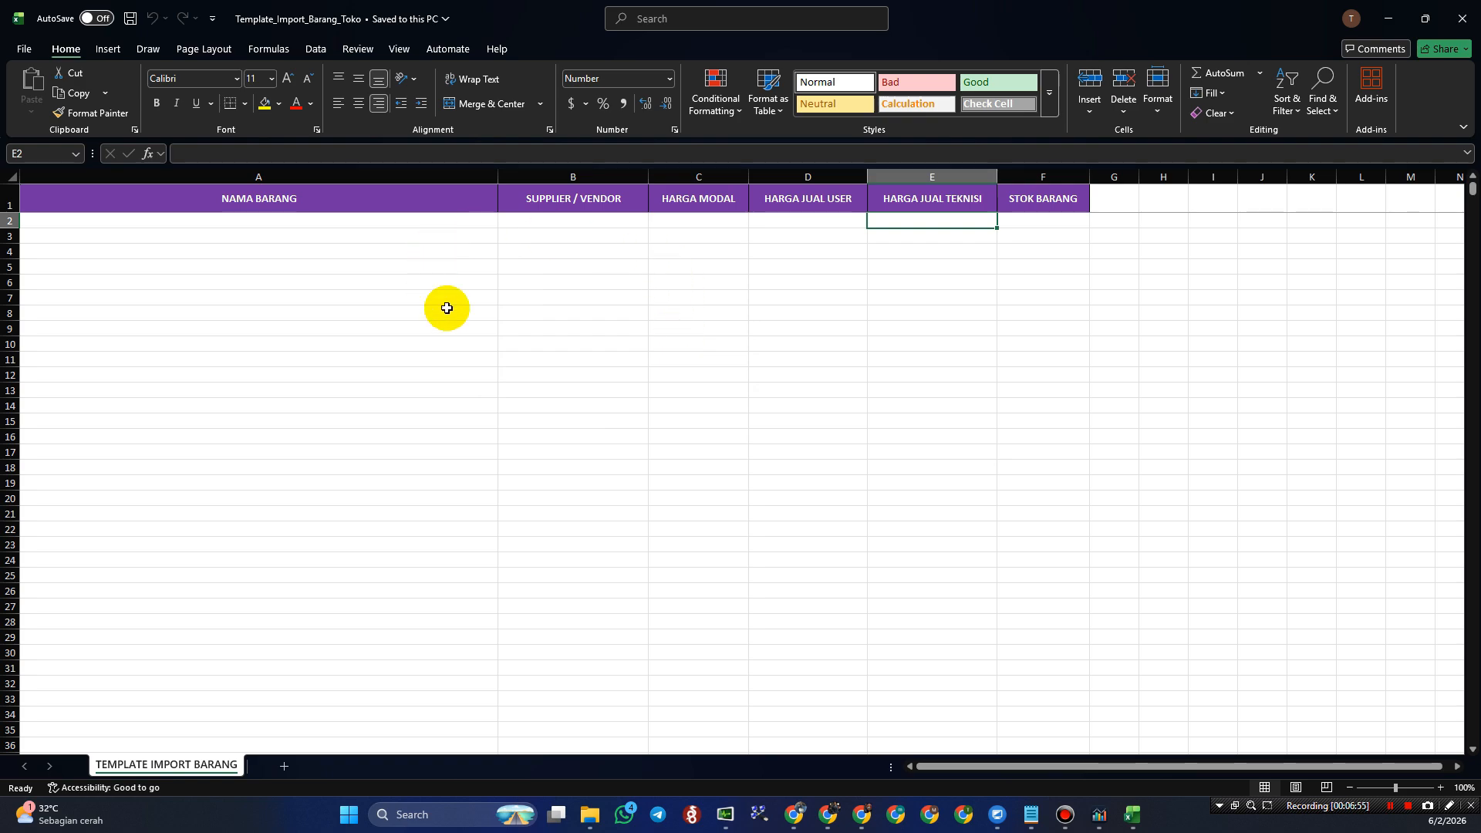
left_click(1469, 15)
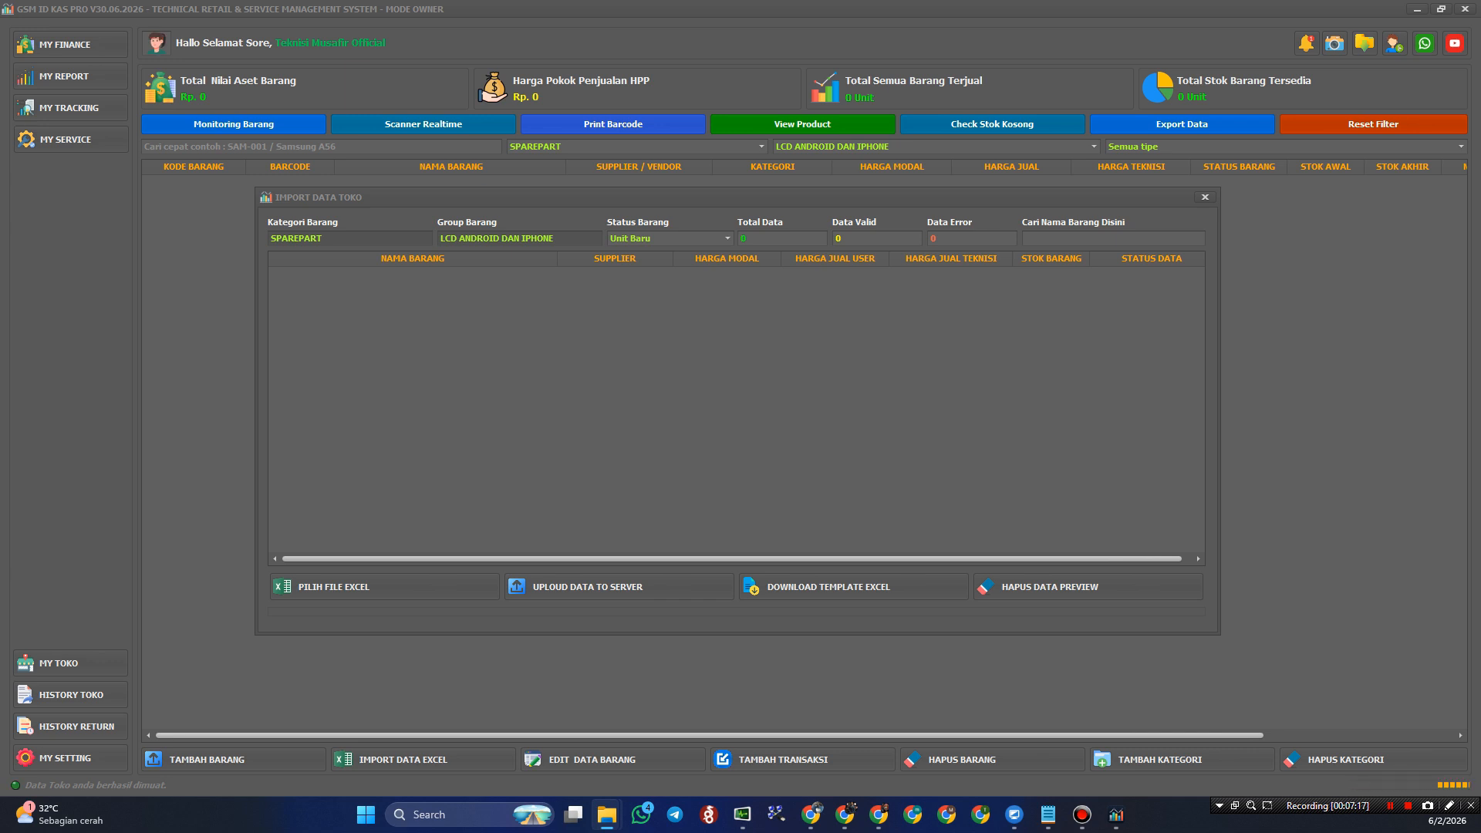
Open the filled-in Sparpart Lcd workbook in Excel, look through its item rows and enable editing
left_click(1080, 238)
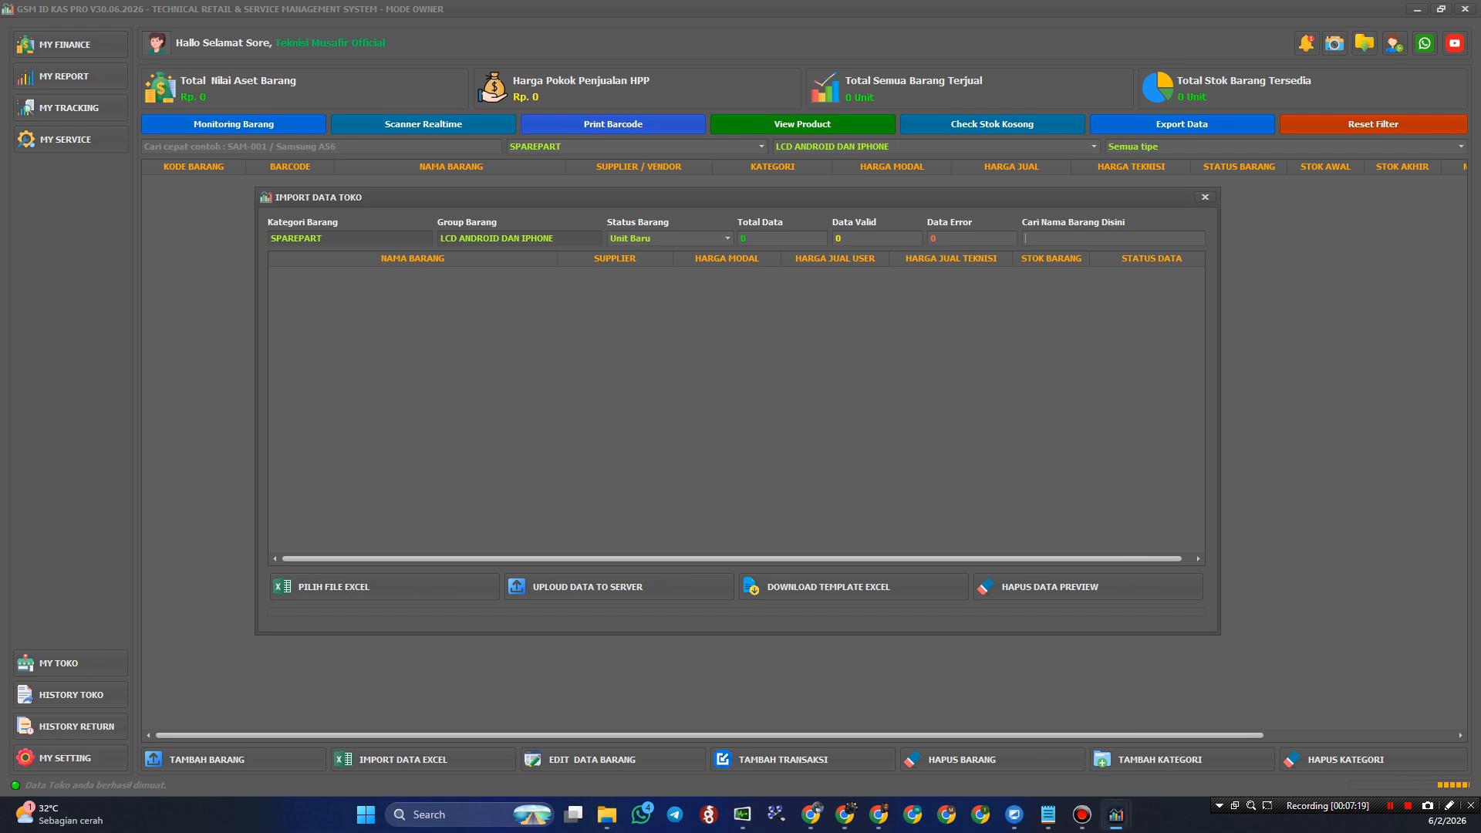
key("super+d")
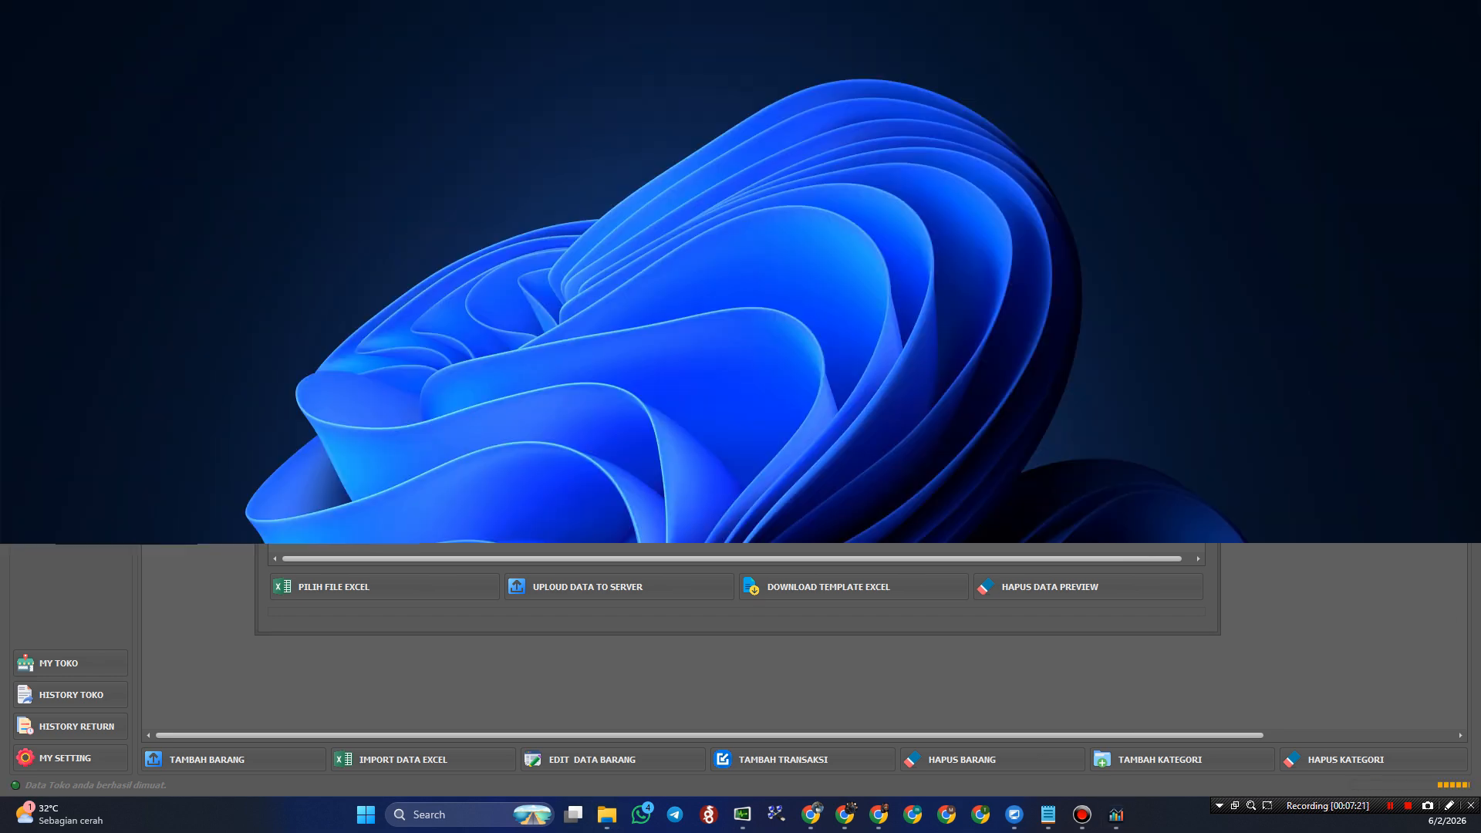
key("super+d")
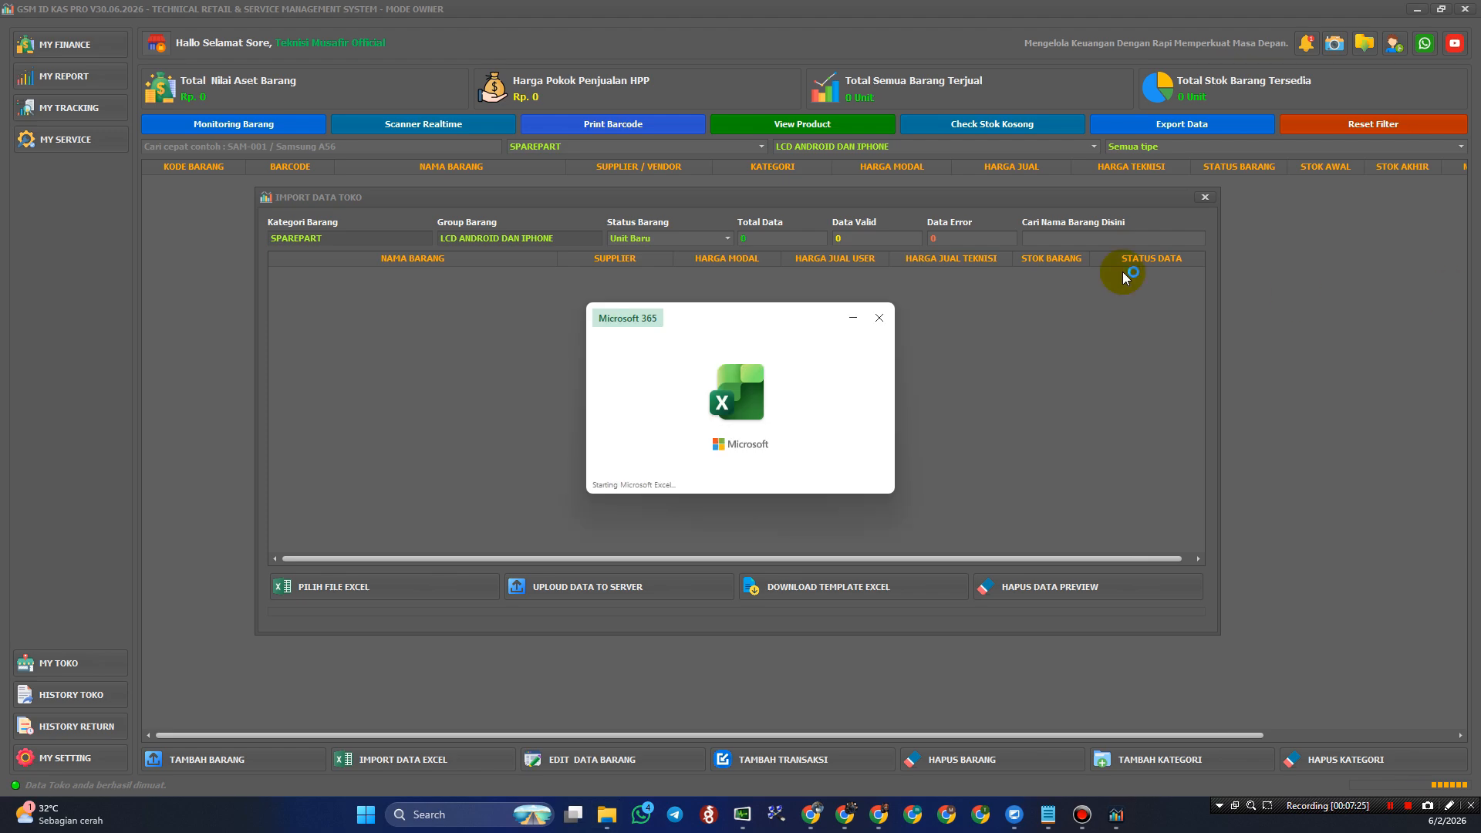
scroll(431, 363, "up", 17)
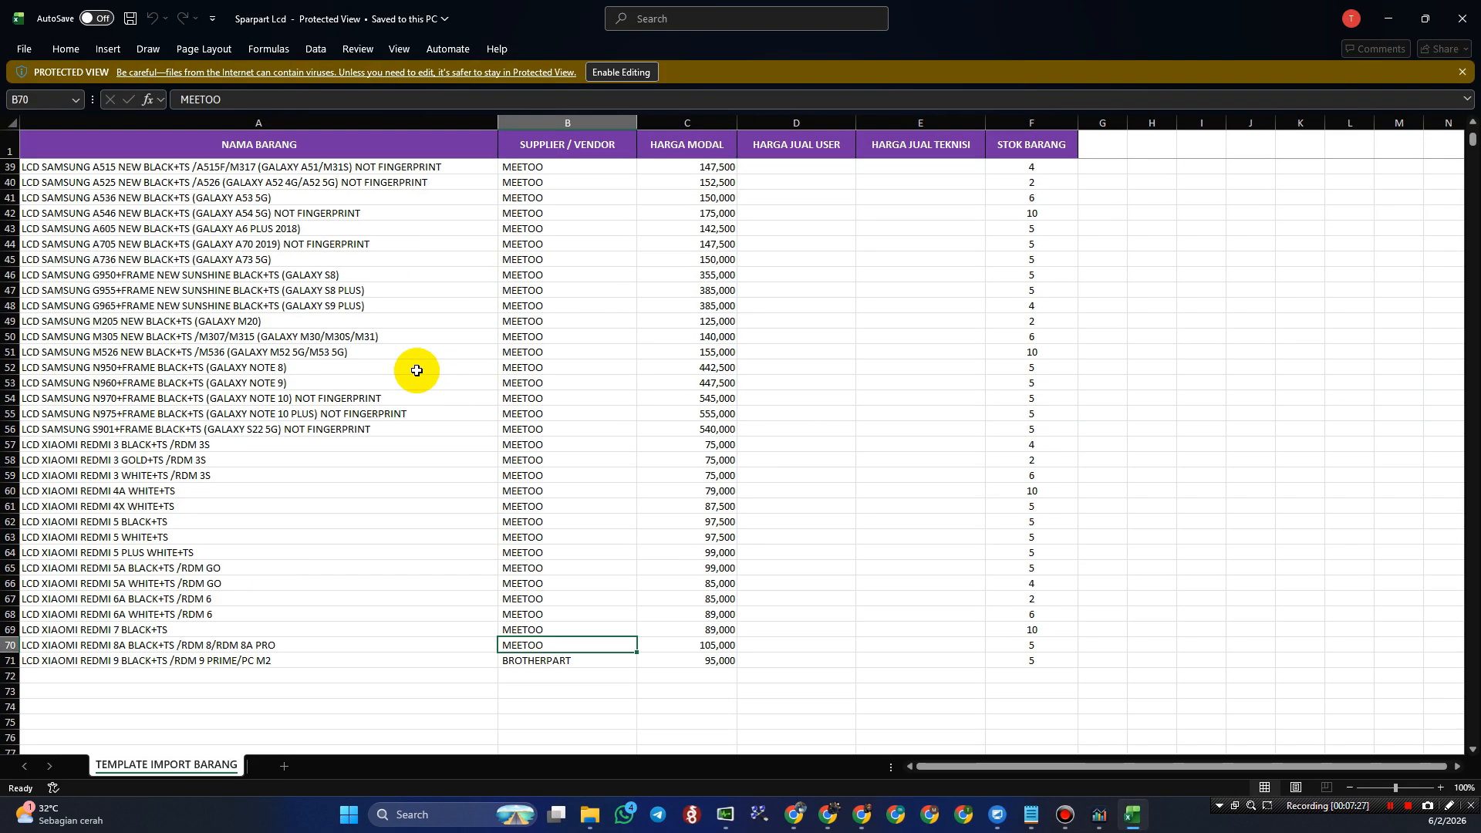
left_click(621, 71)
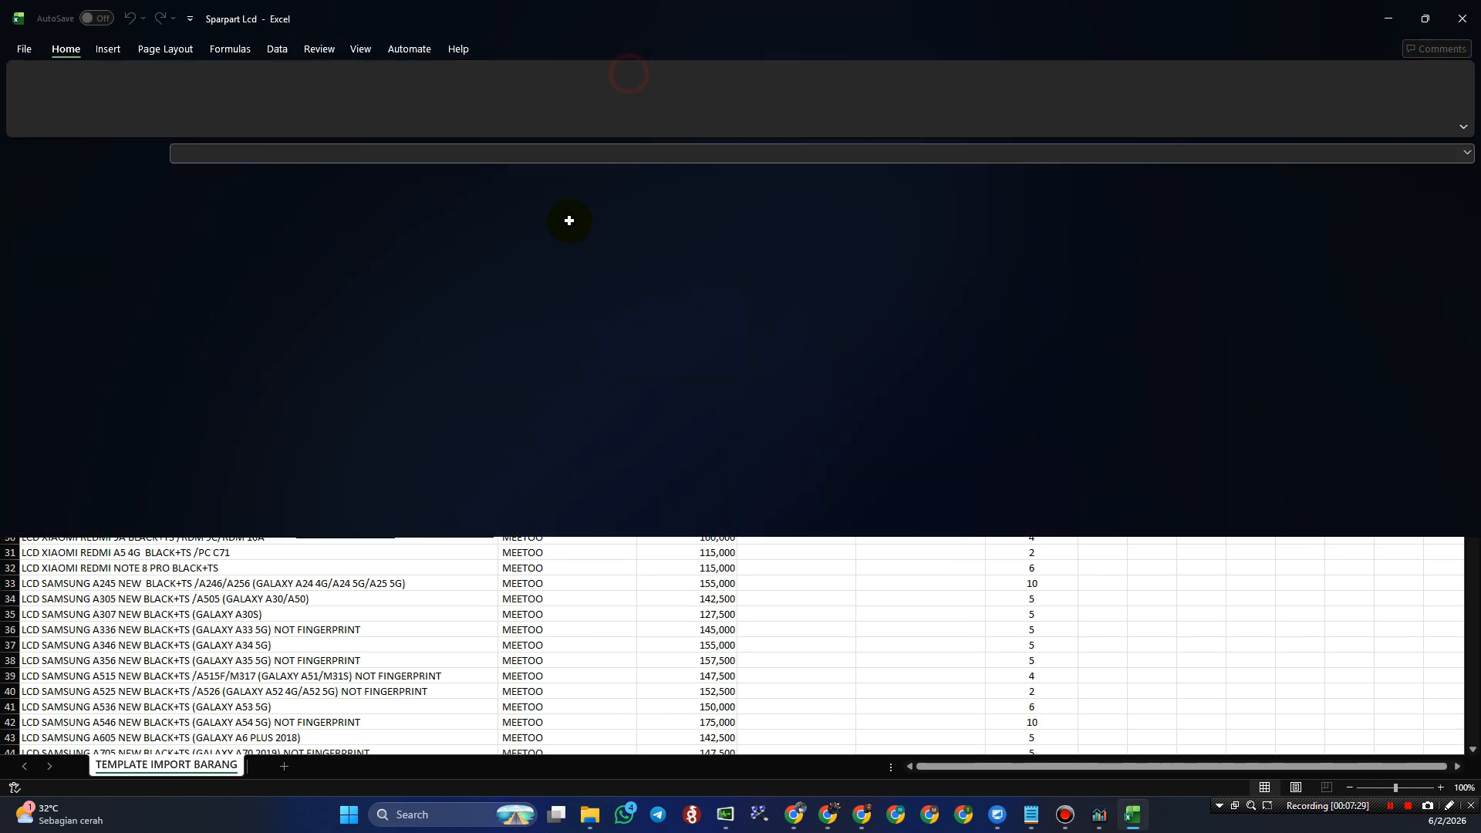
Examine the LCD item names, supplier, prices and stock rows in the Sparpart Lcd workbook, and close it
scroll(373, 424, "up", 5)
scroll(373, 424, "up", 13)
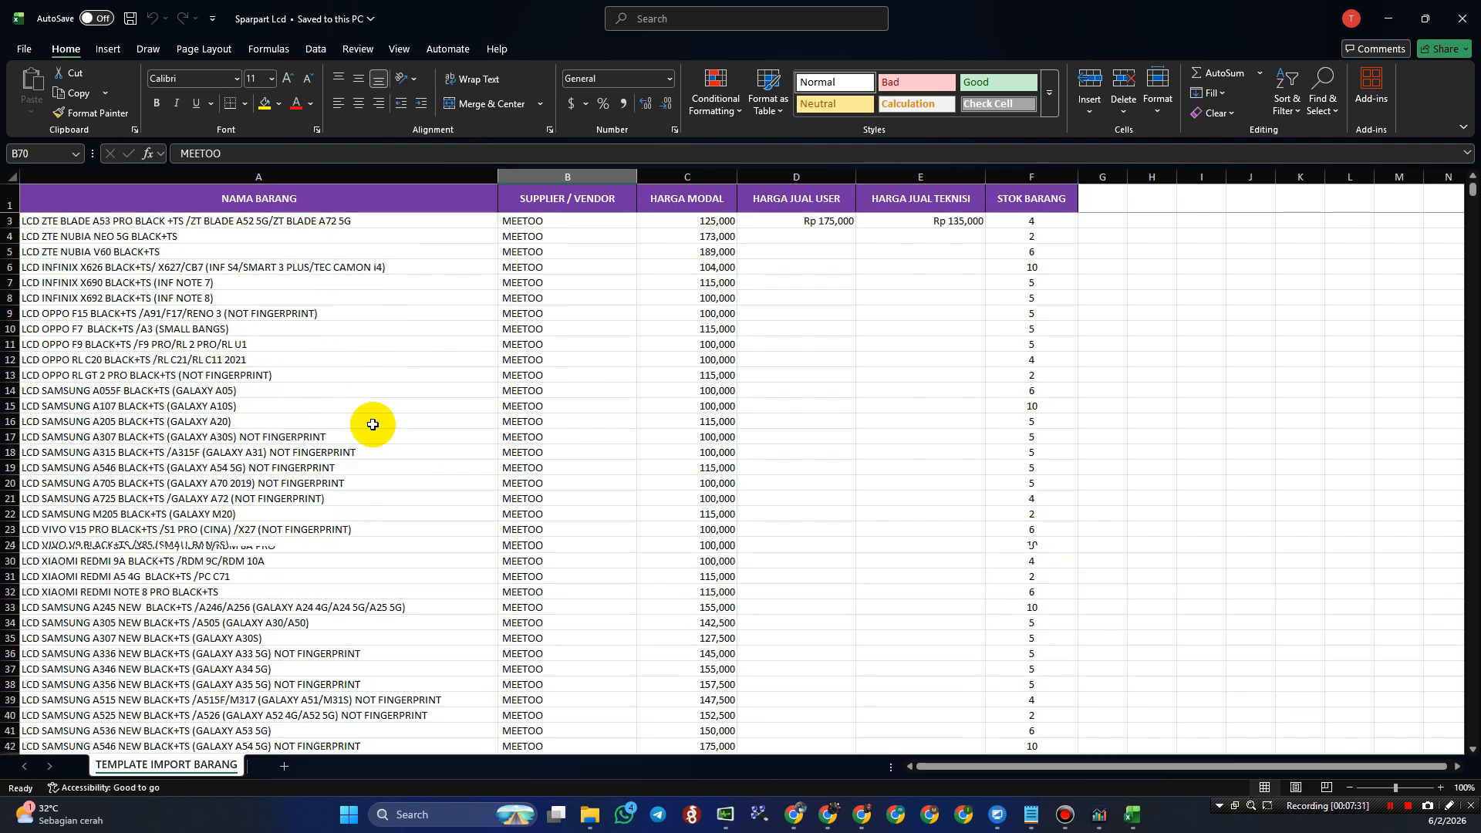
scroll(373, 424, "down", 20)
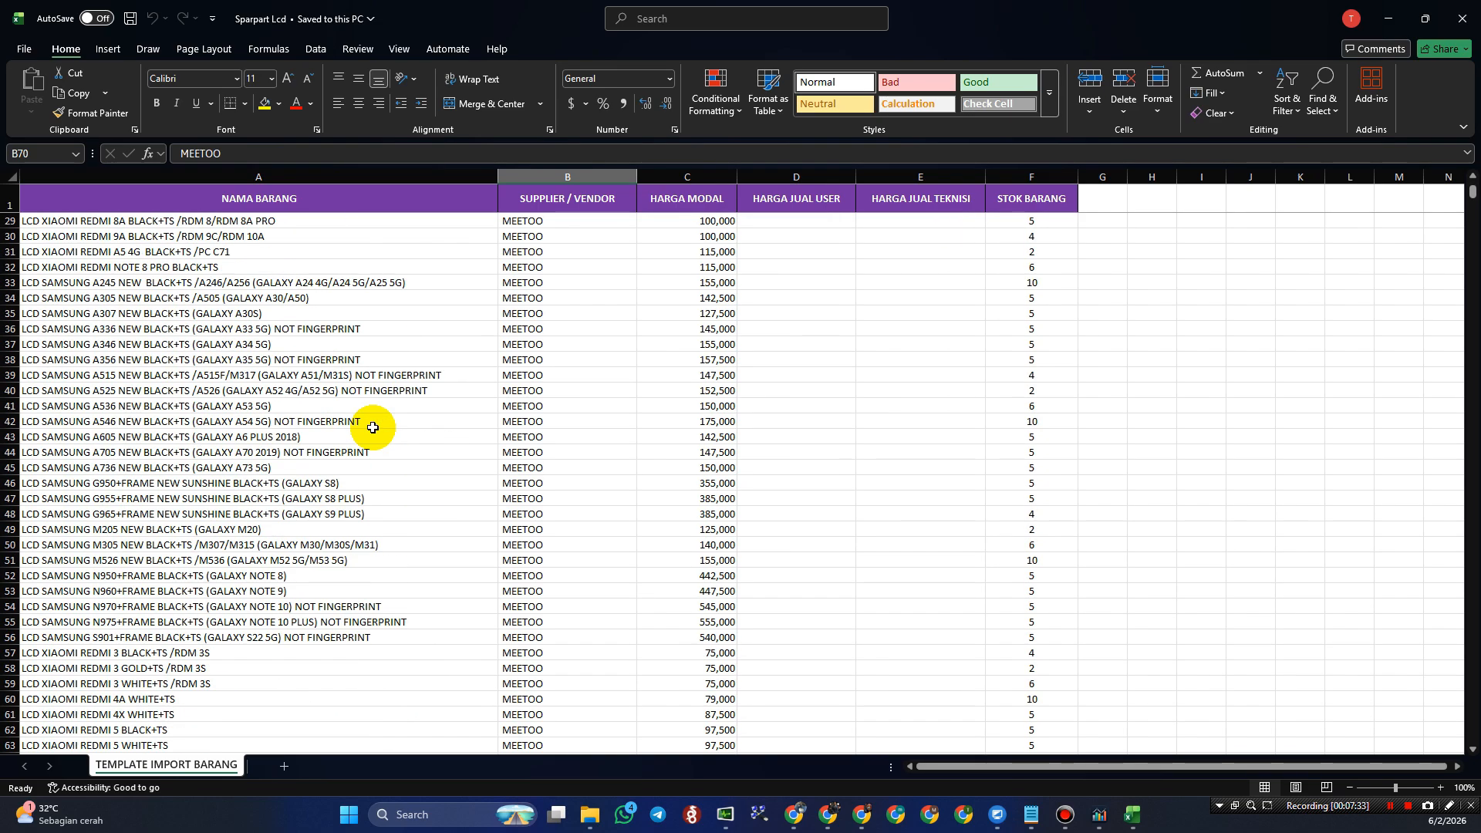
scroll(374, 429, "up", 6)
scroll(373, 429, "up", 5)
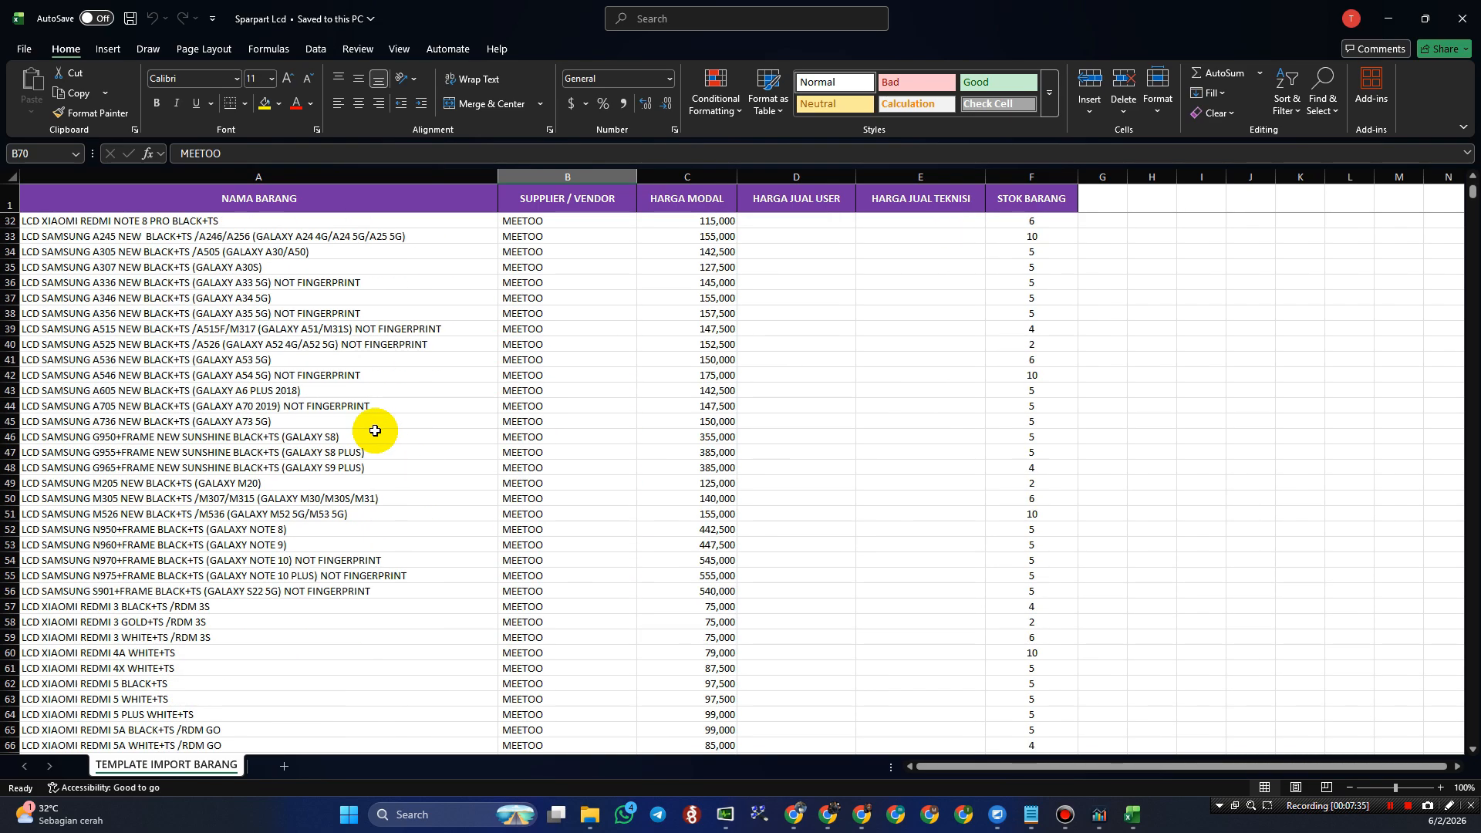
scroll(375, 430, "up", 10)
scroll(390, 434, "down", 17)
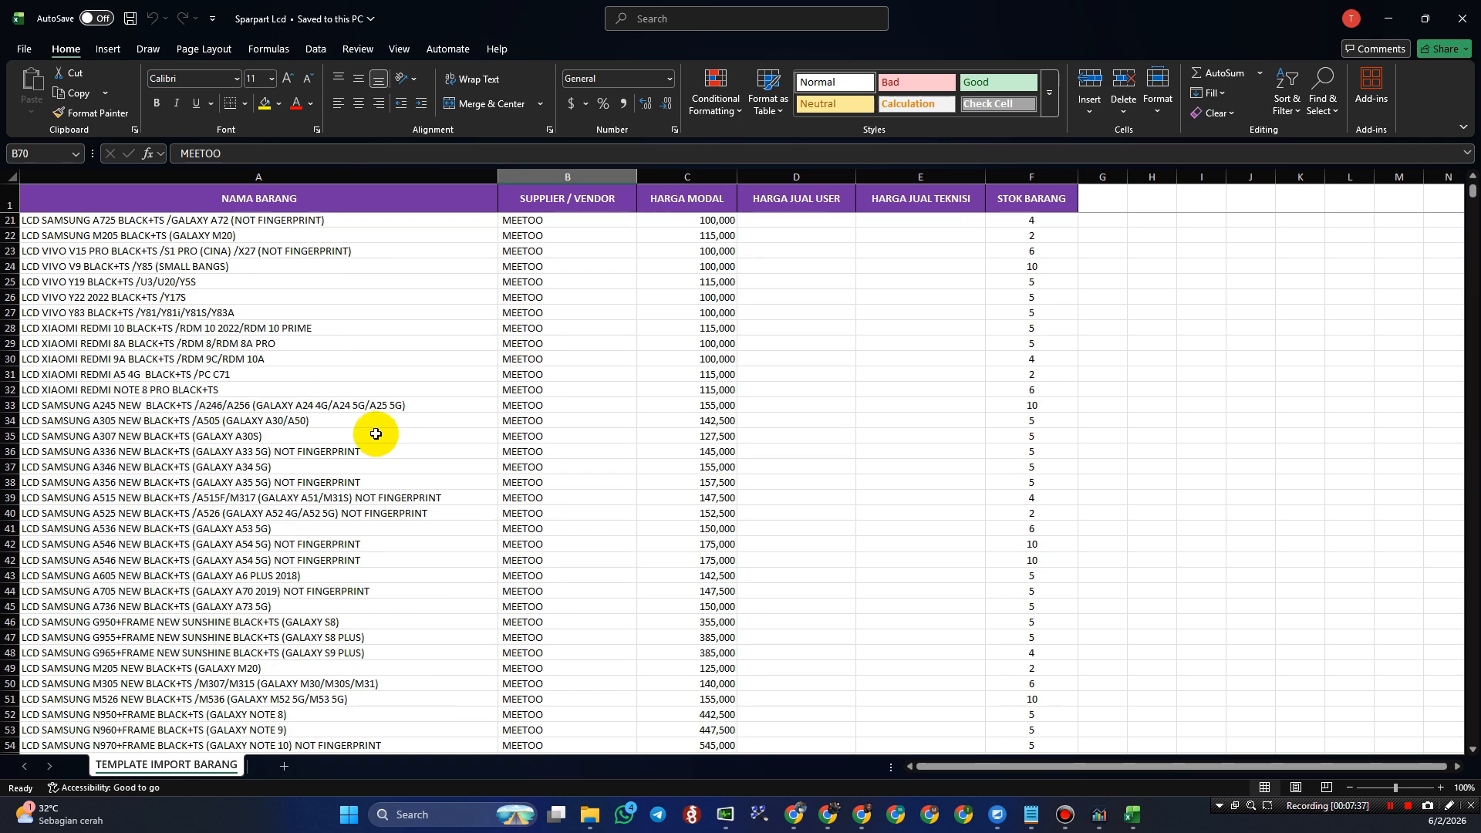
scroll(389, 435, "down", 5)
scroll(389, 435, "up", 20)
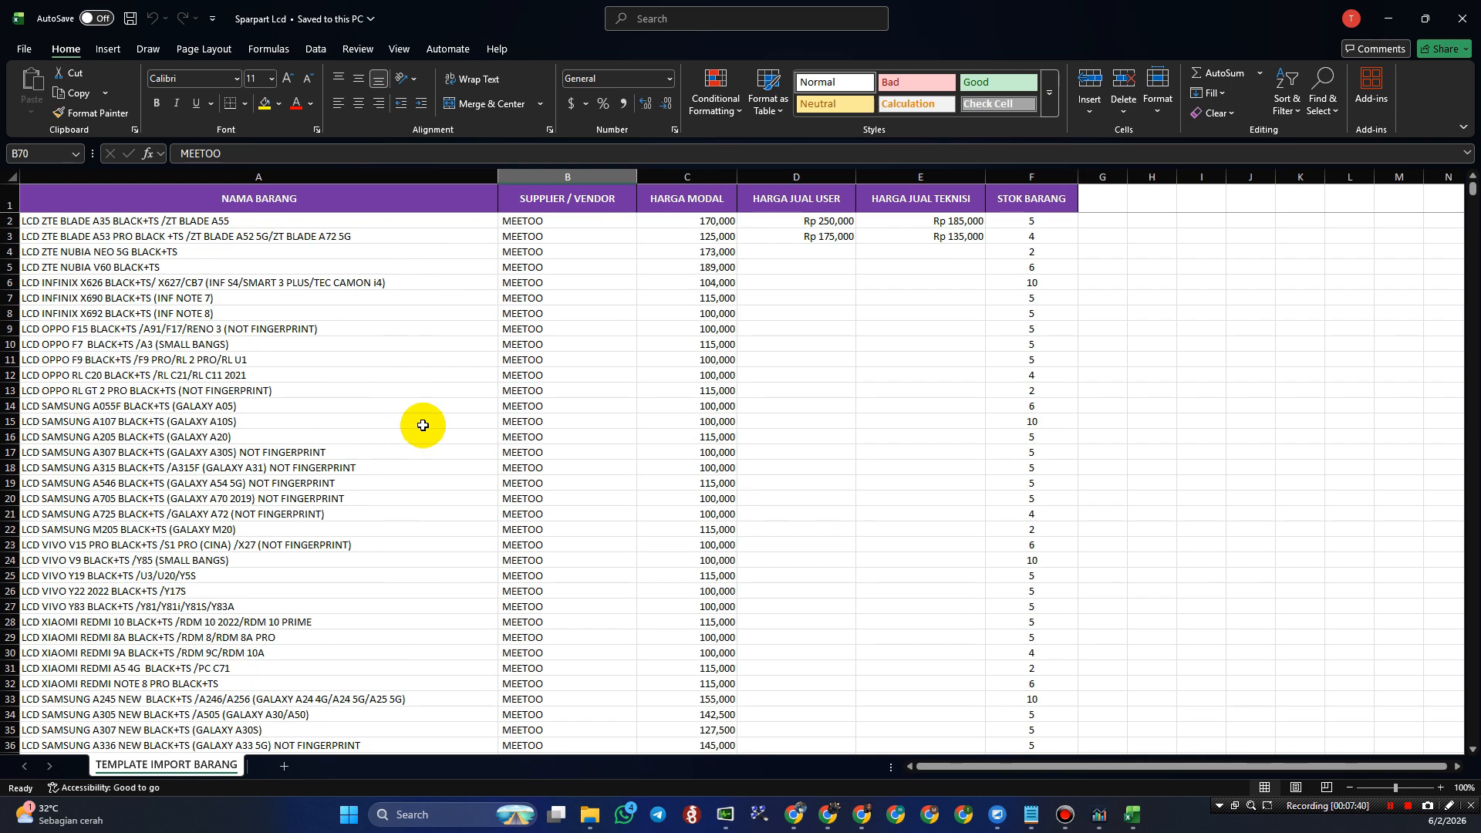
left_click(1463, 18)
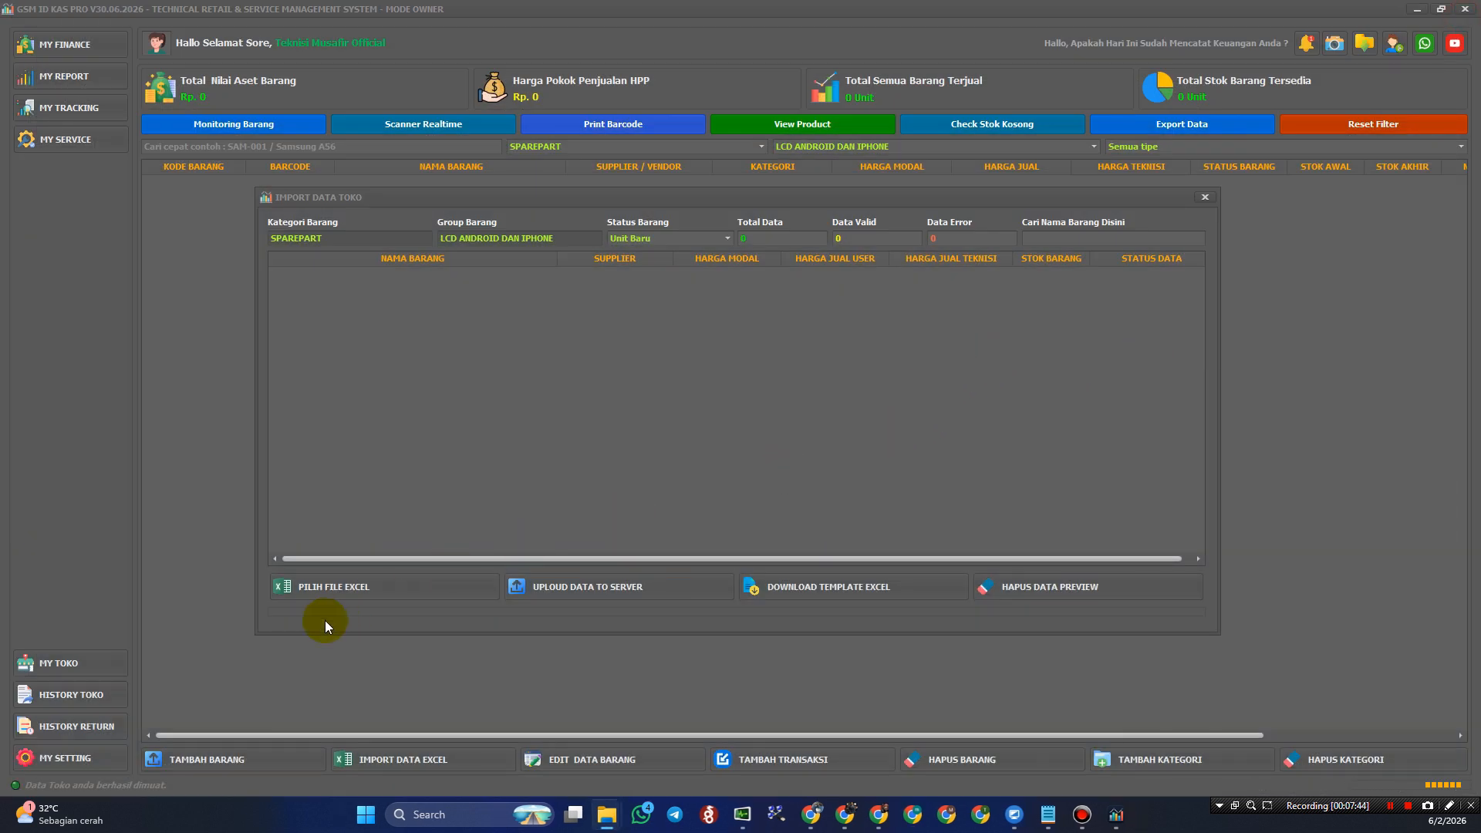
Load the Sparpart Lcd workbook from the DATA PRODUCK folder into the store data import preview
left_click(383, 591)
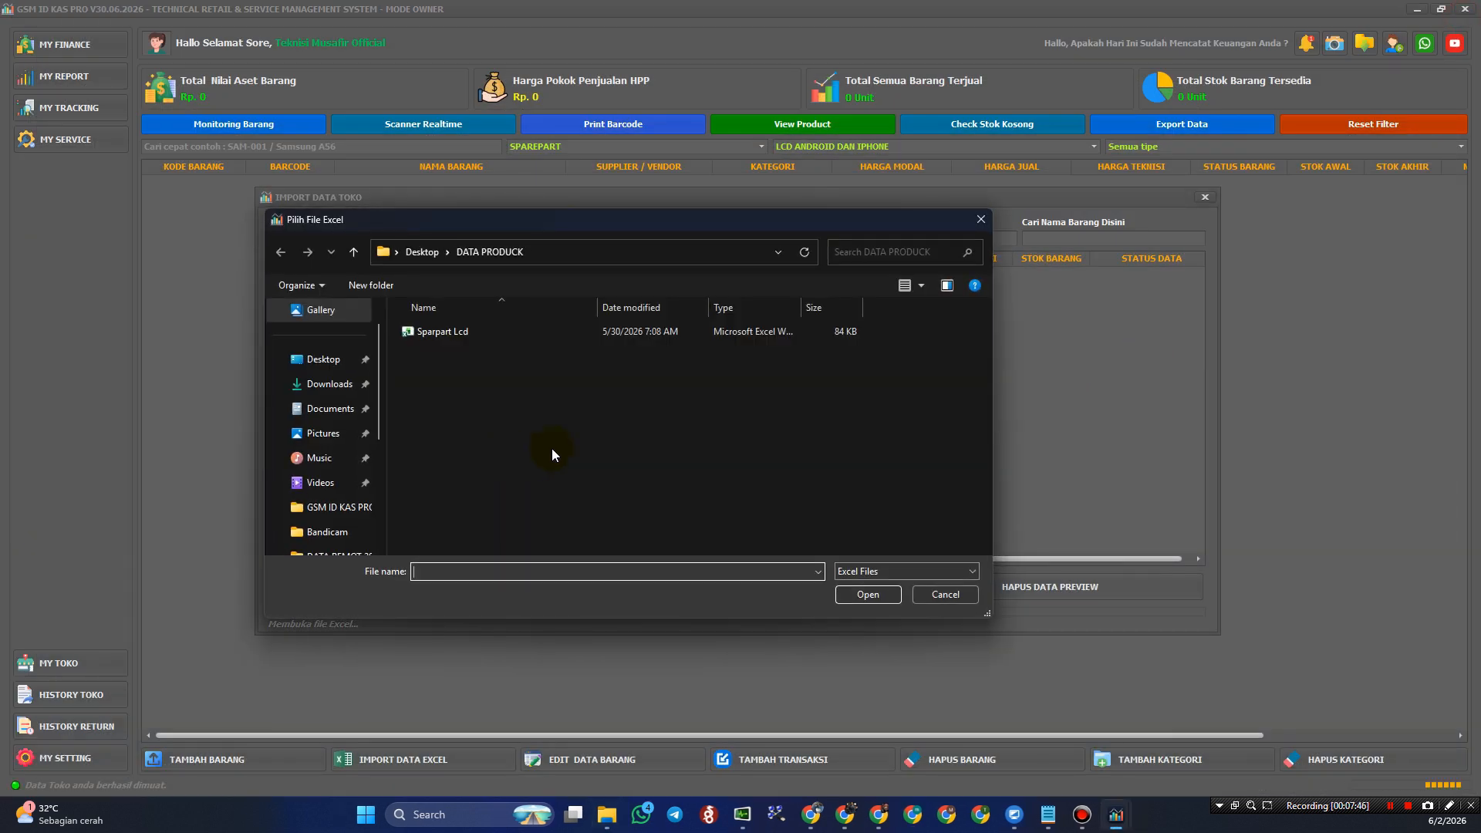
left_click(483, 332)
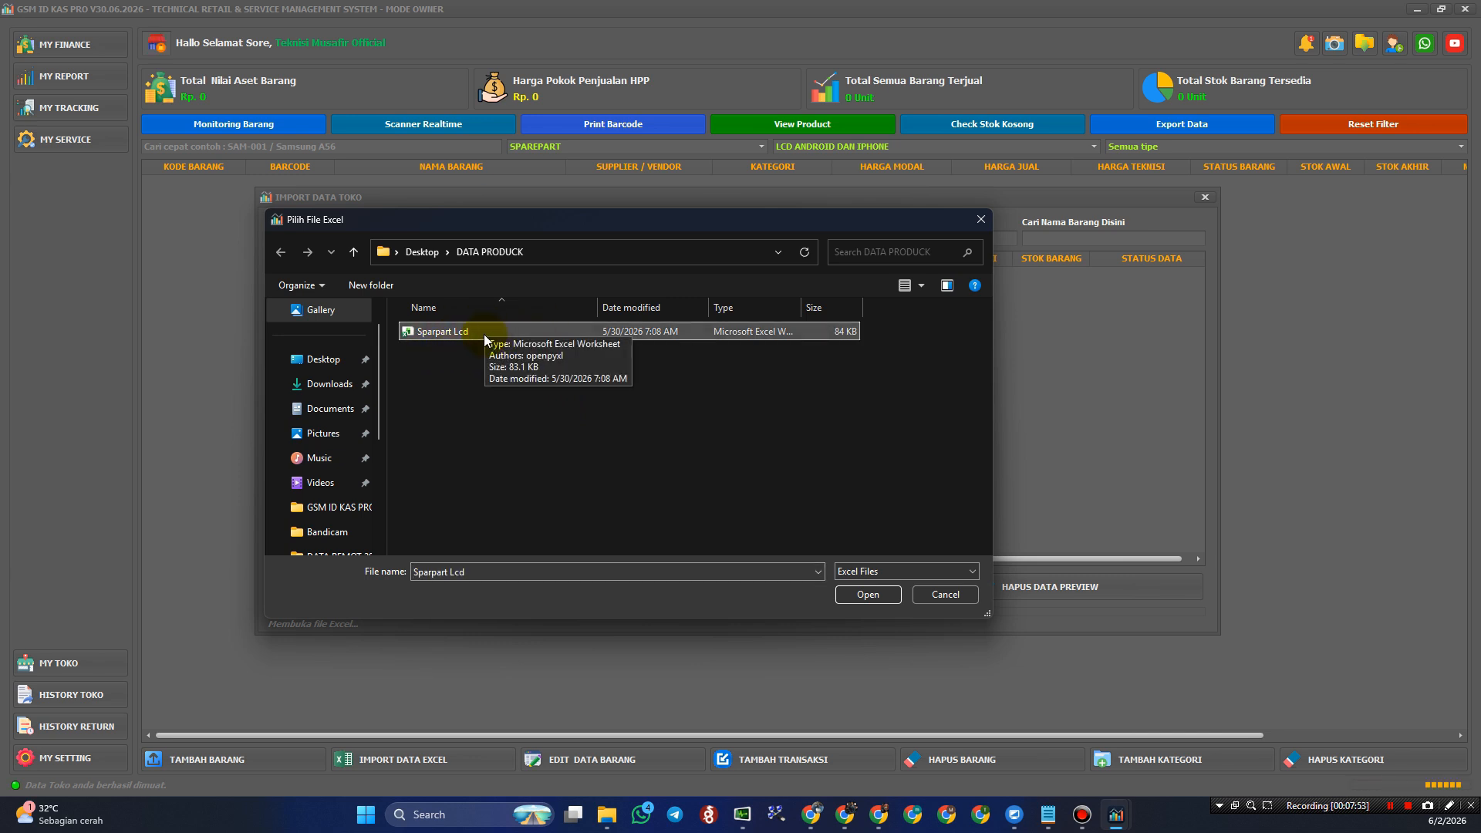
left_click(868, 594)
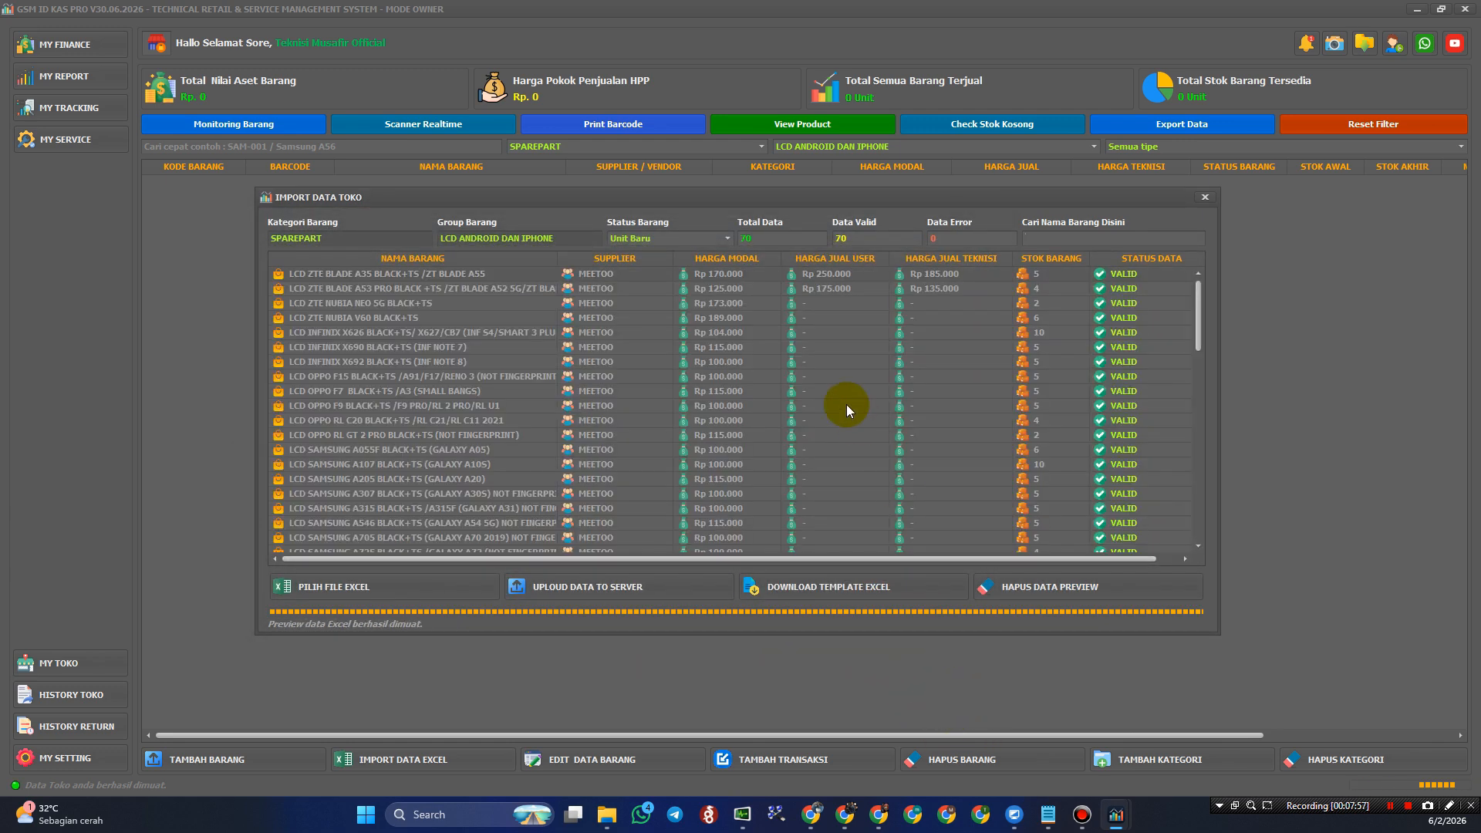
Check the previewed LCD rows and their data status, along with the total, valid and error data fields
scroll(845, 406, "down", 5)
scroll(845, 411, "down", 7)
scroll(846, 410, "up", 11)
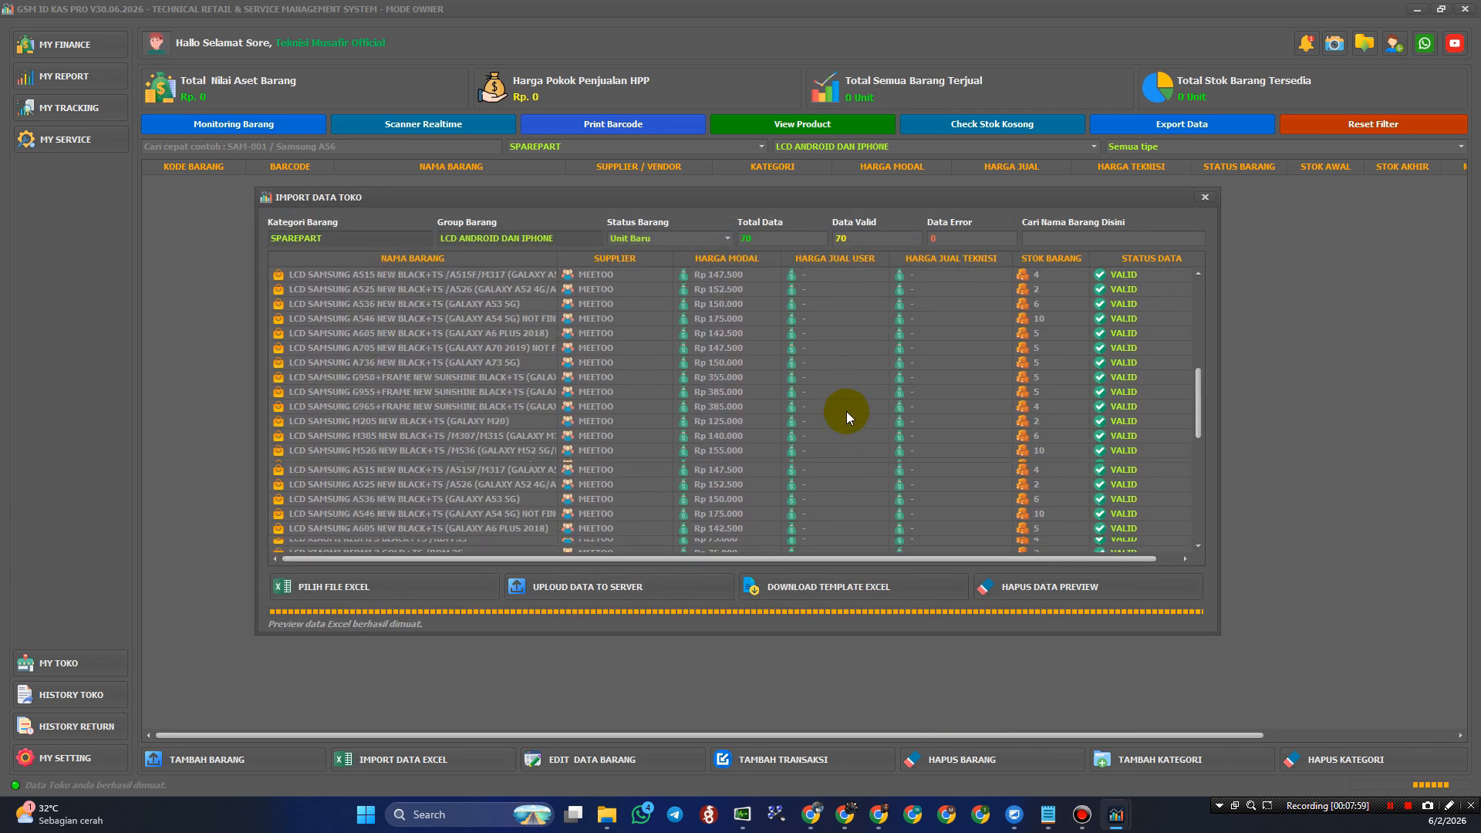
scroll(845, 410, "up", 1)
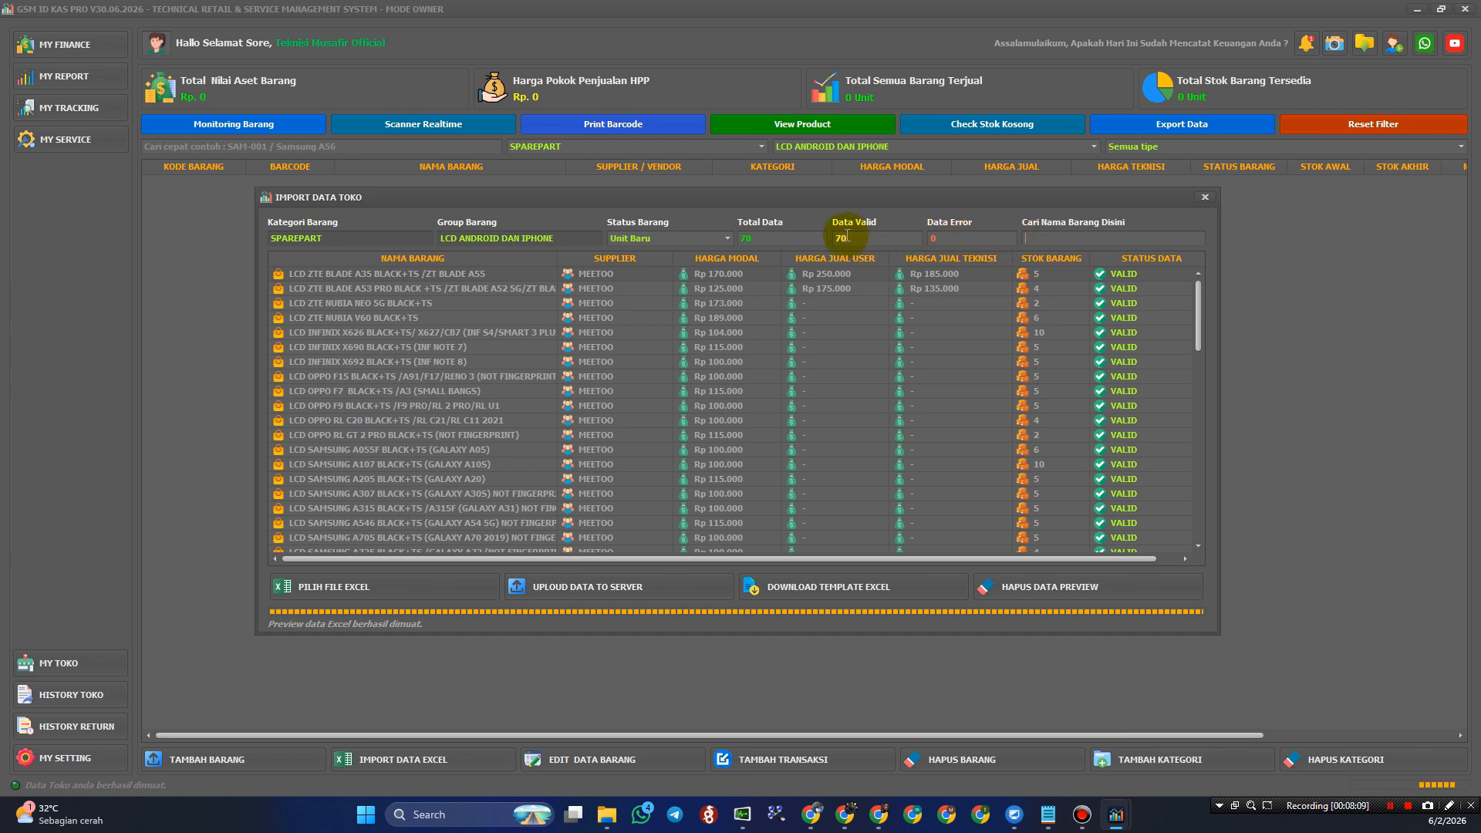
scroll(1151, 416, "down", 2)
scroll(1150, 414, "up", 2)
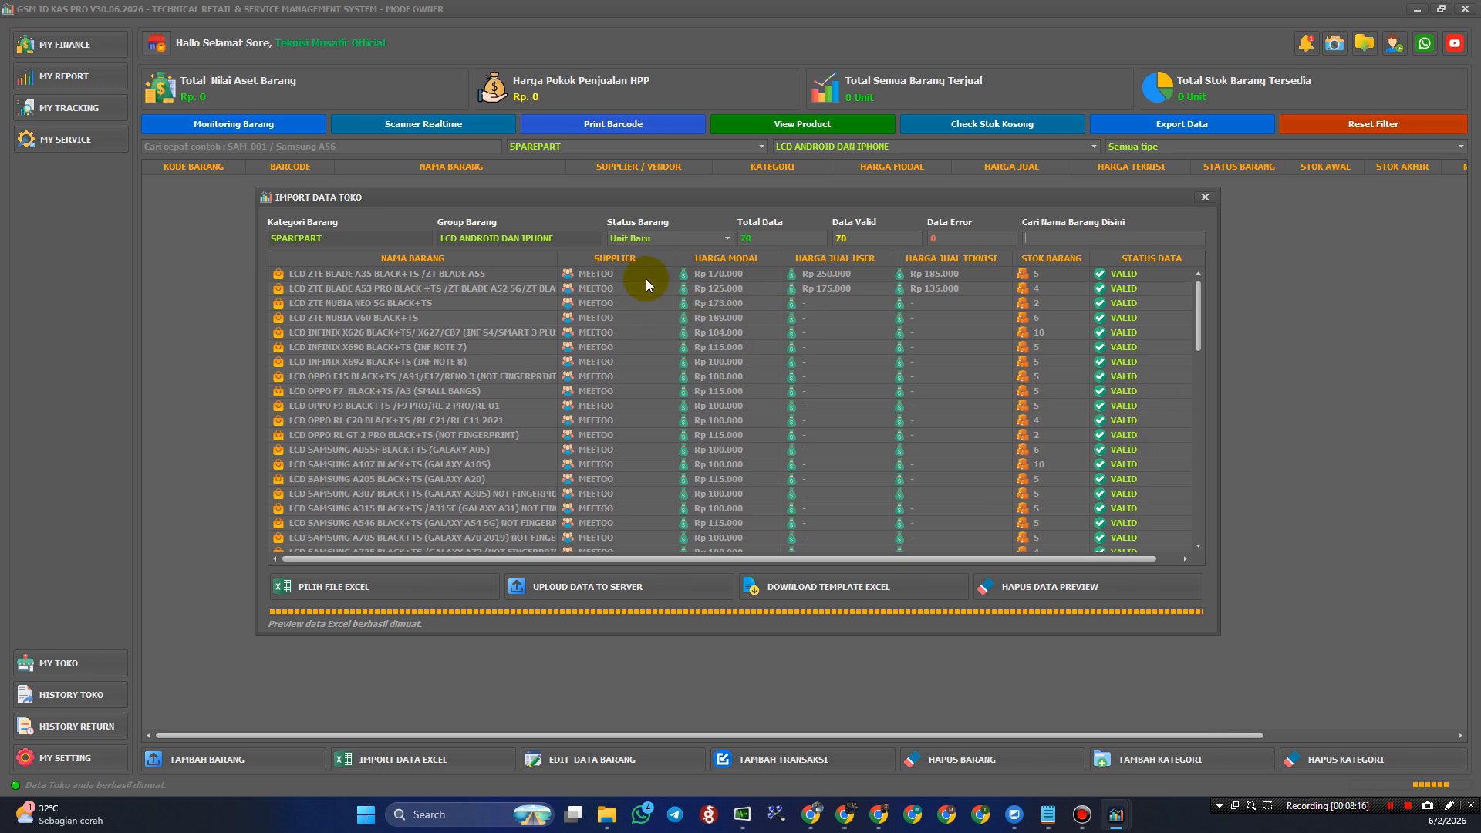
Set the item status for the import to Unit Baru and review the other status options
left_click(730, 236)
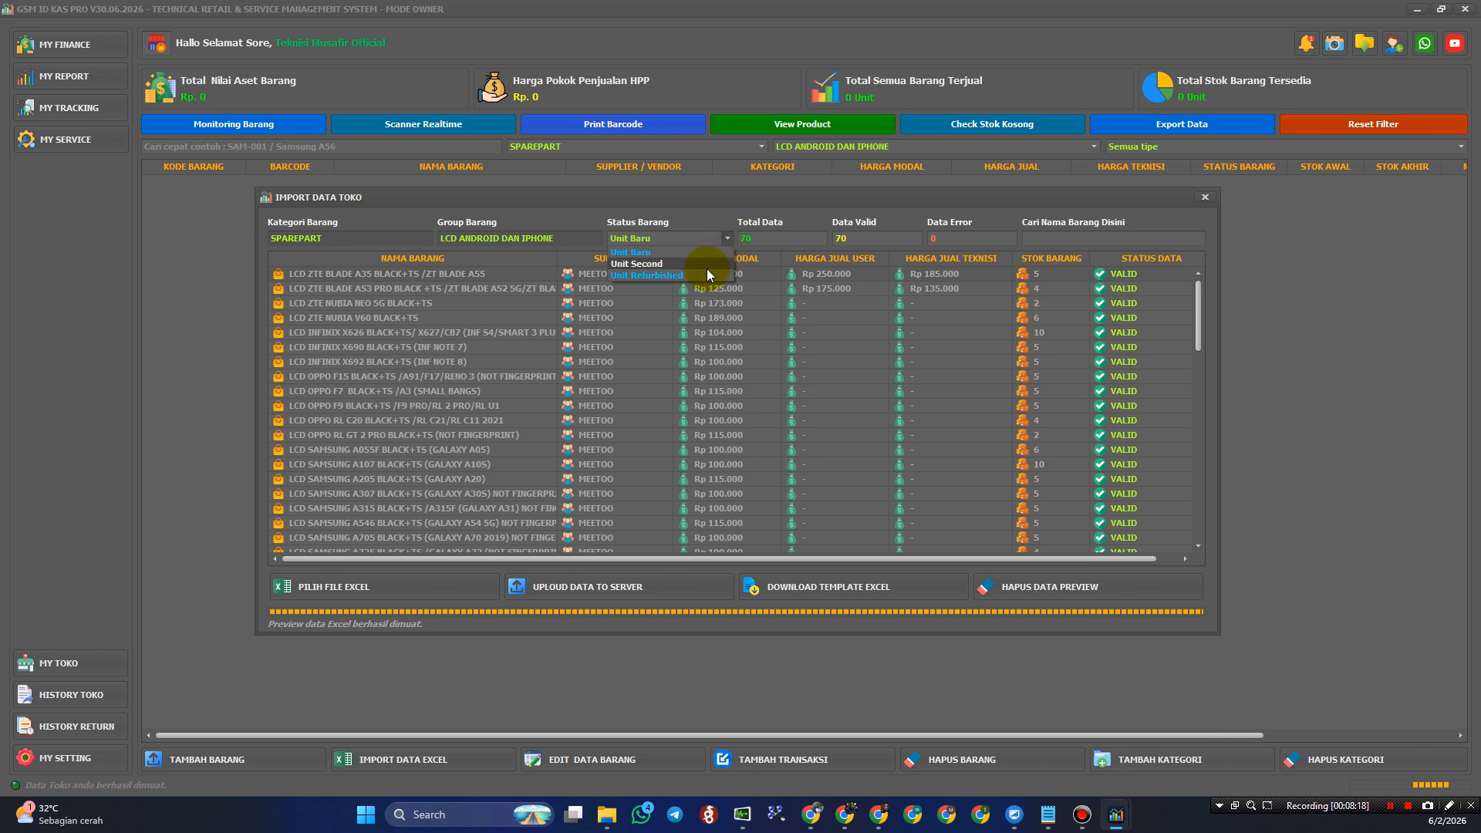
left_click(669, 253)
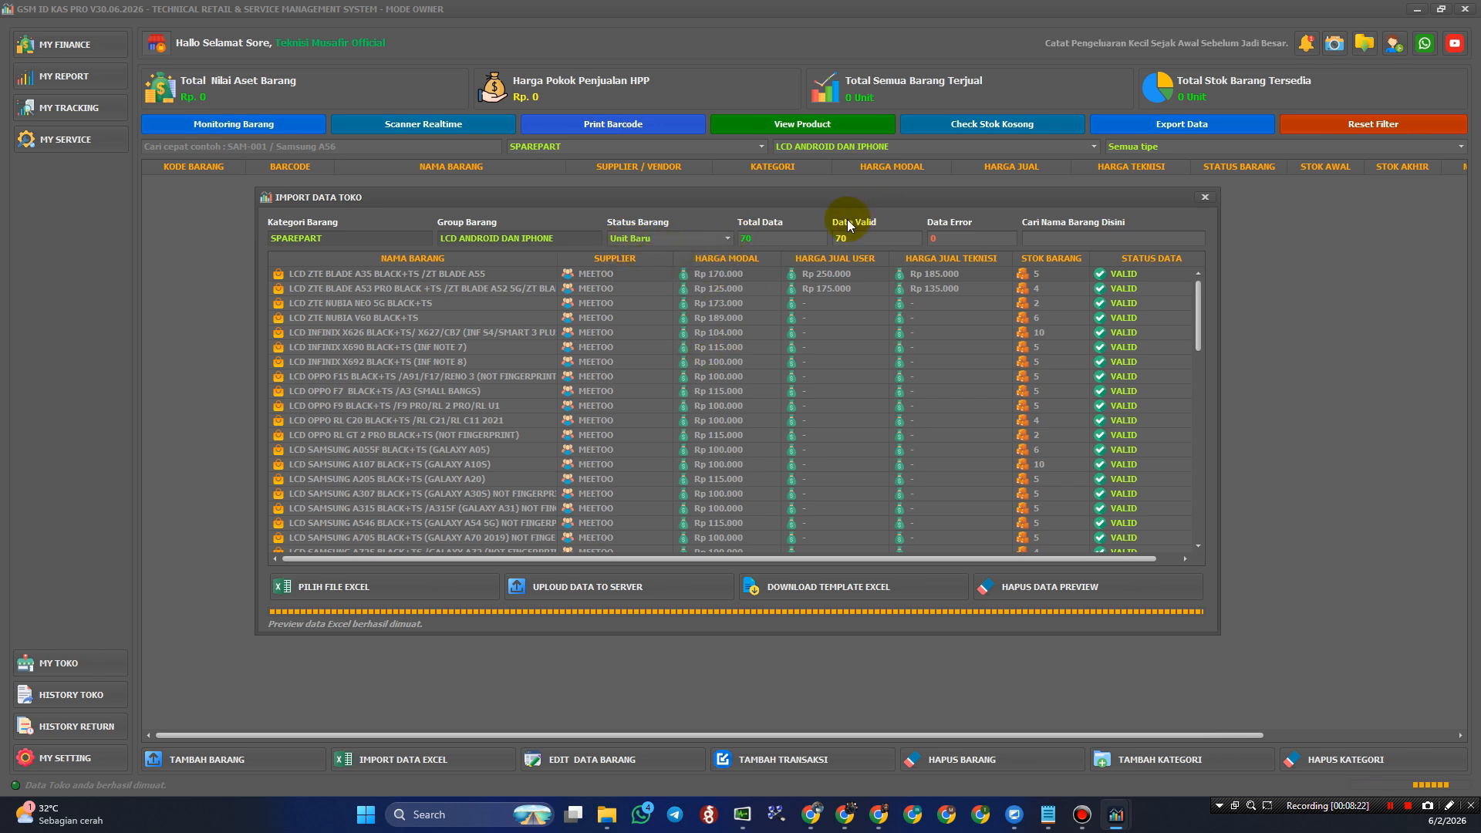
left_click(728, 238)
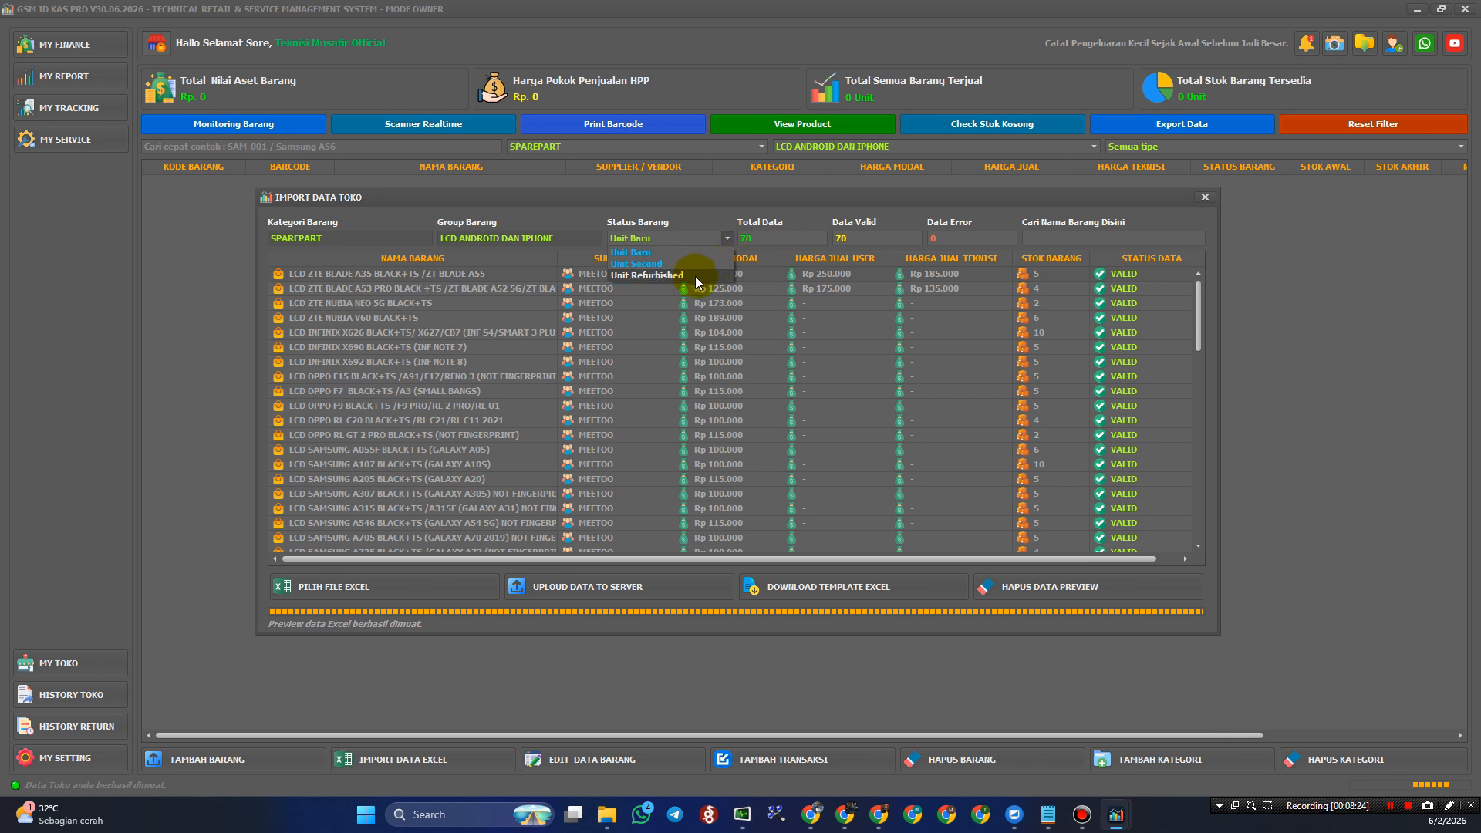
left_click(773, 201)
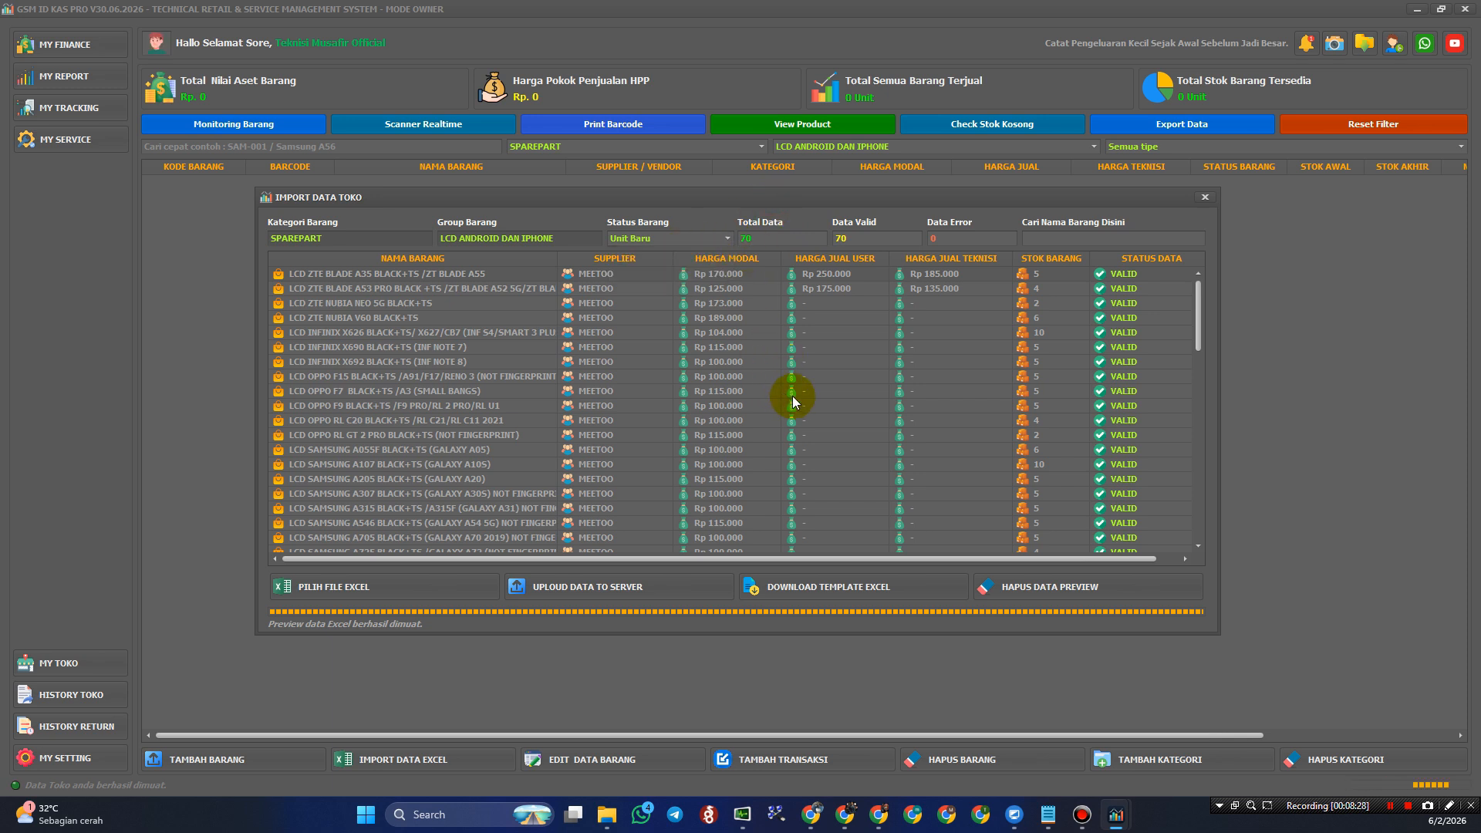
Look over the preview rows again and upload the previewed data to the server
scroll(819, 390, "down", 2)
scroll(819, 390, "up", 2)
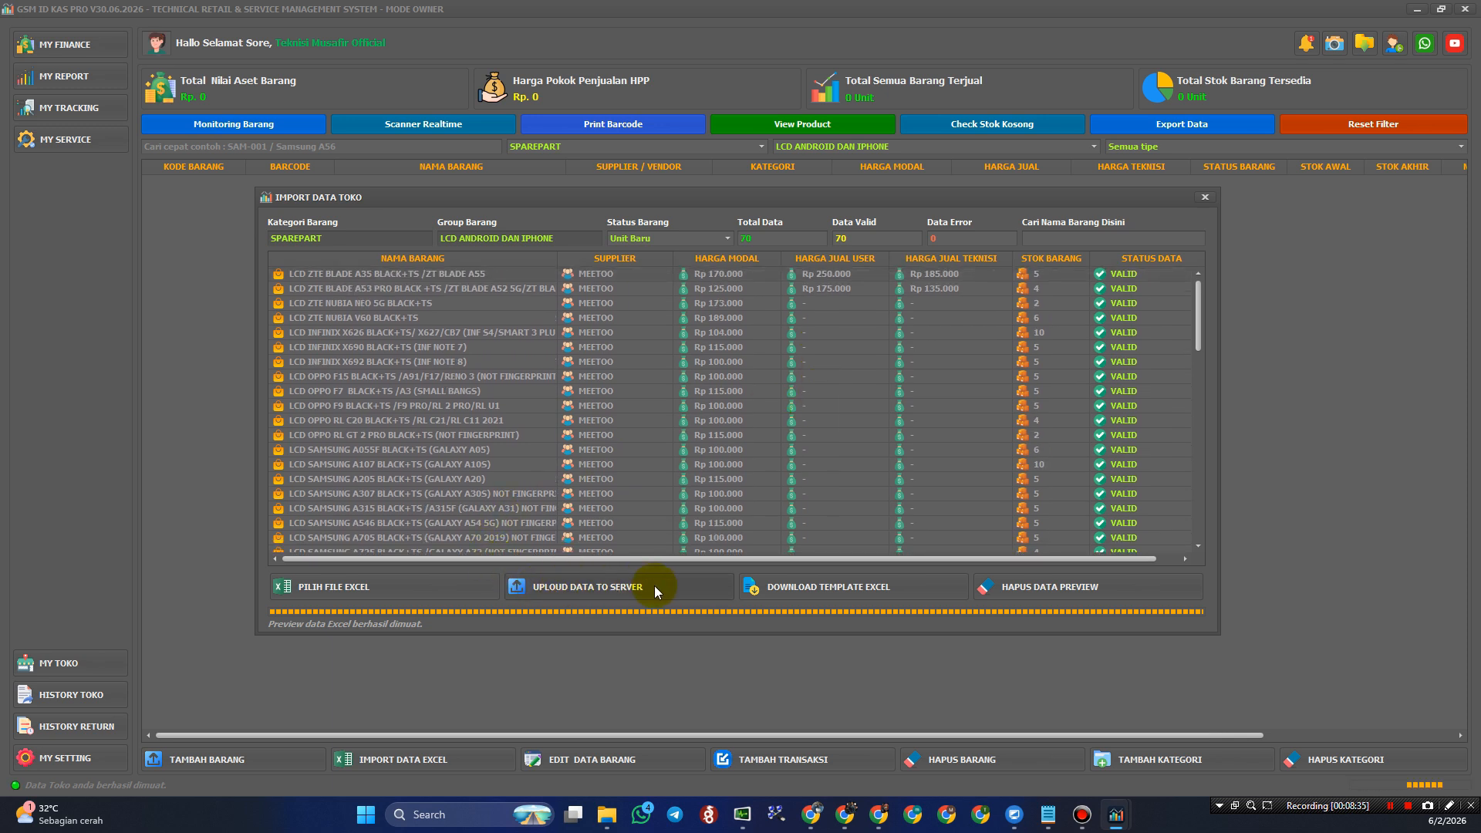
left_click(613, 586)
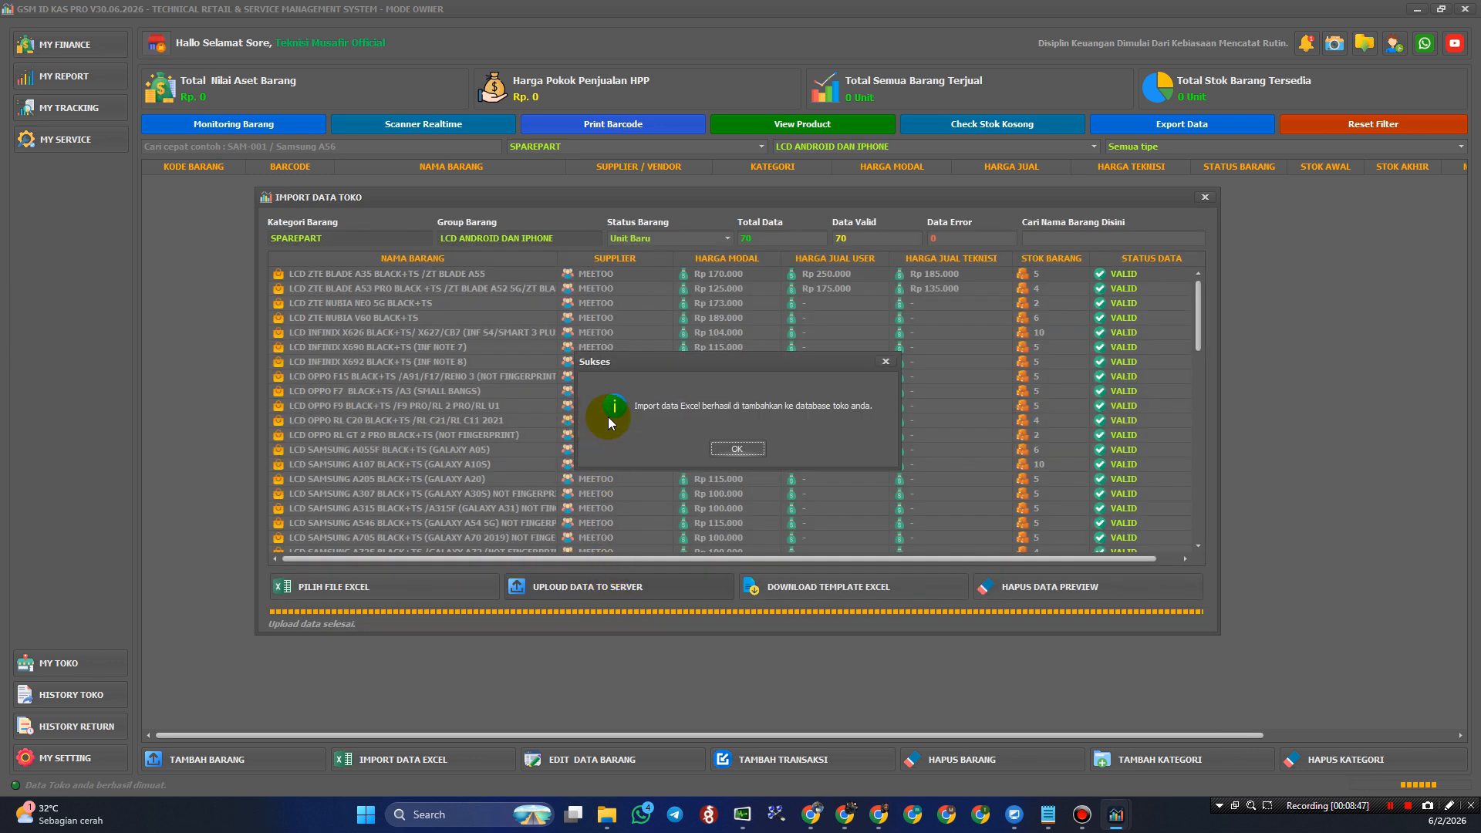
left_click(741, 447)
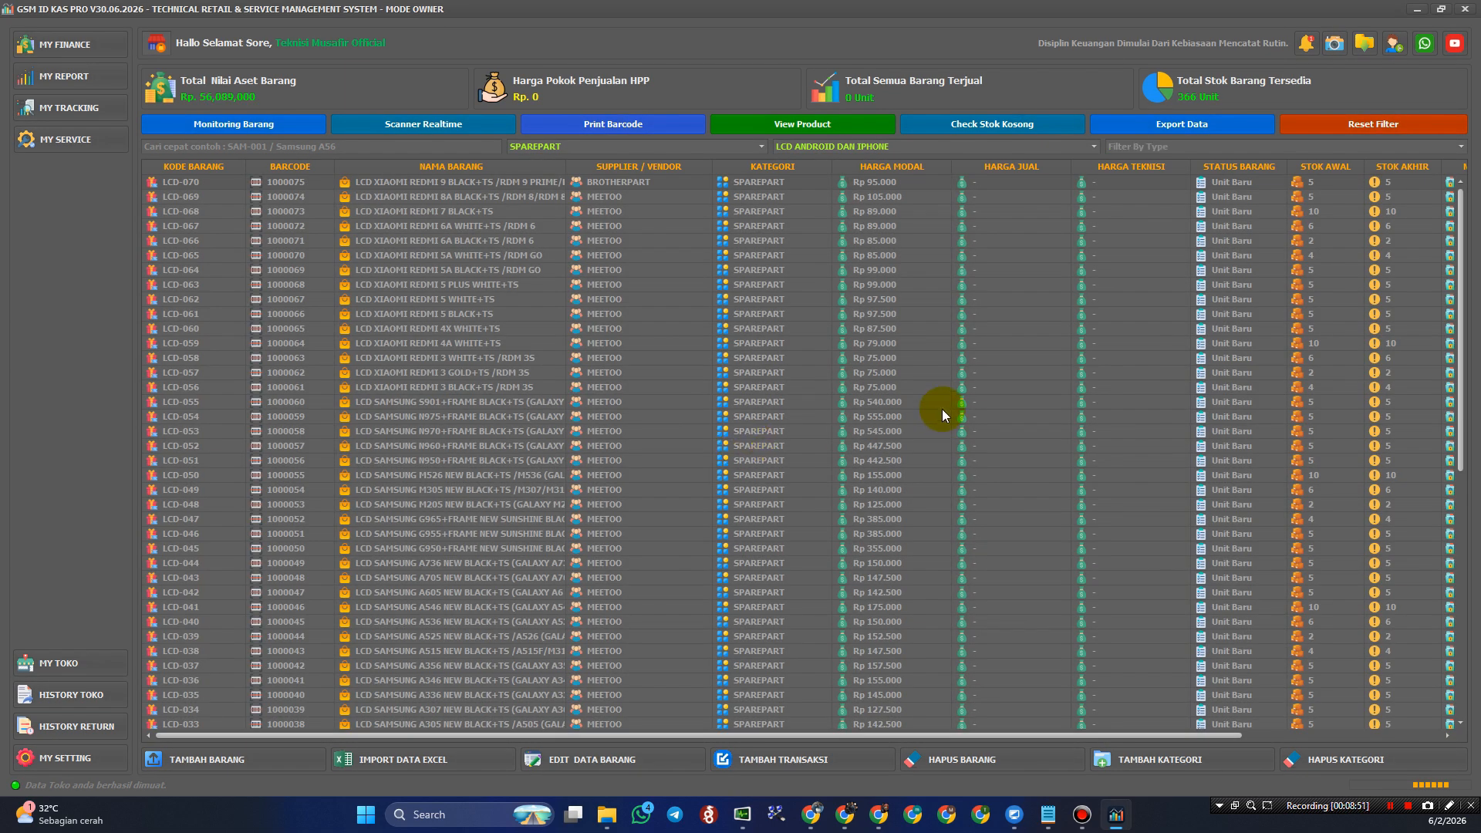
Examine the SPAREPART items of the LCD ANDROID DAN IPHONE group in the store inventory list
scroll(966, 405, "down", 5)
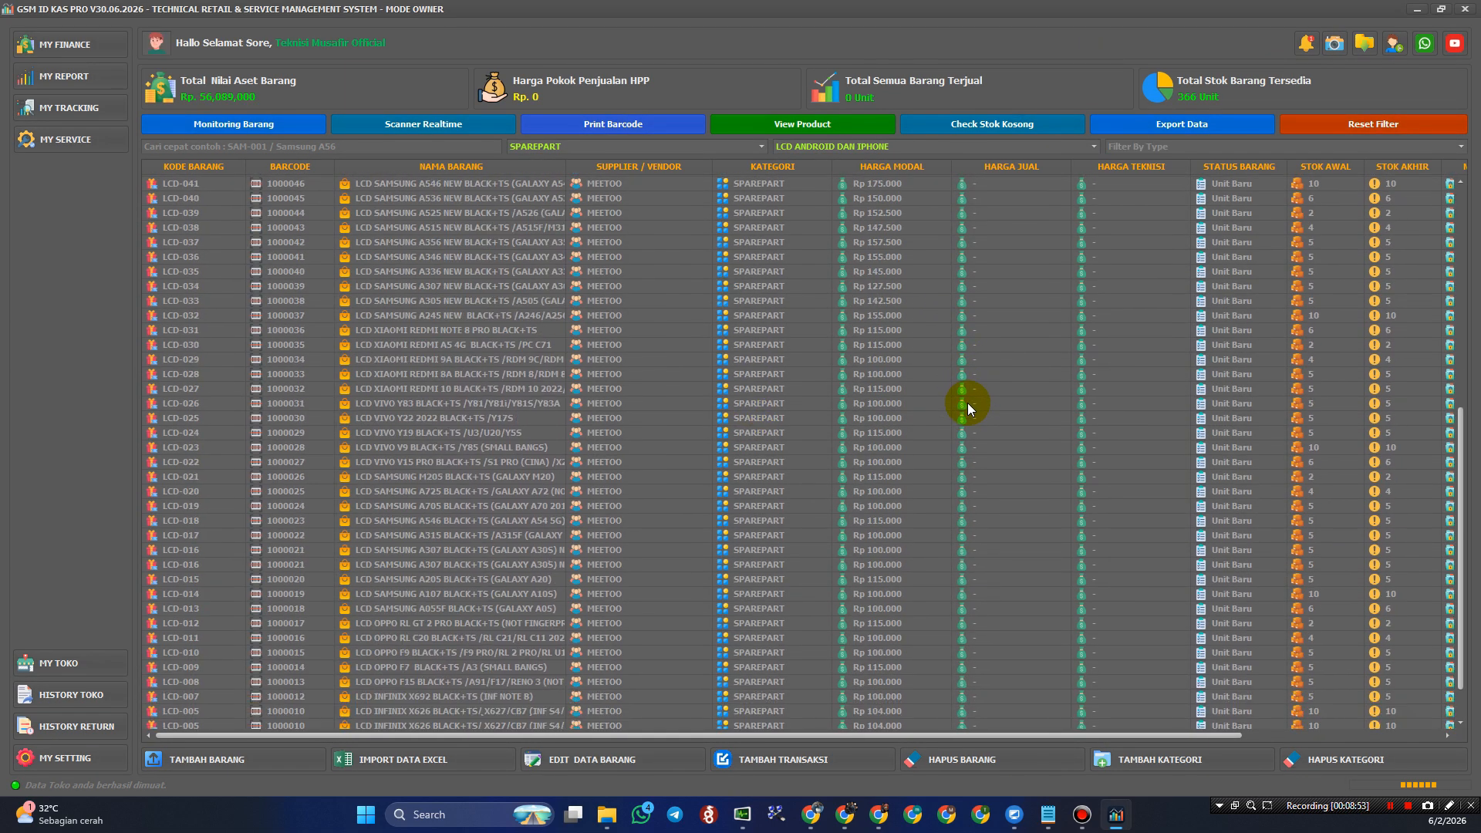
scroll(967, 403, "up", 1)
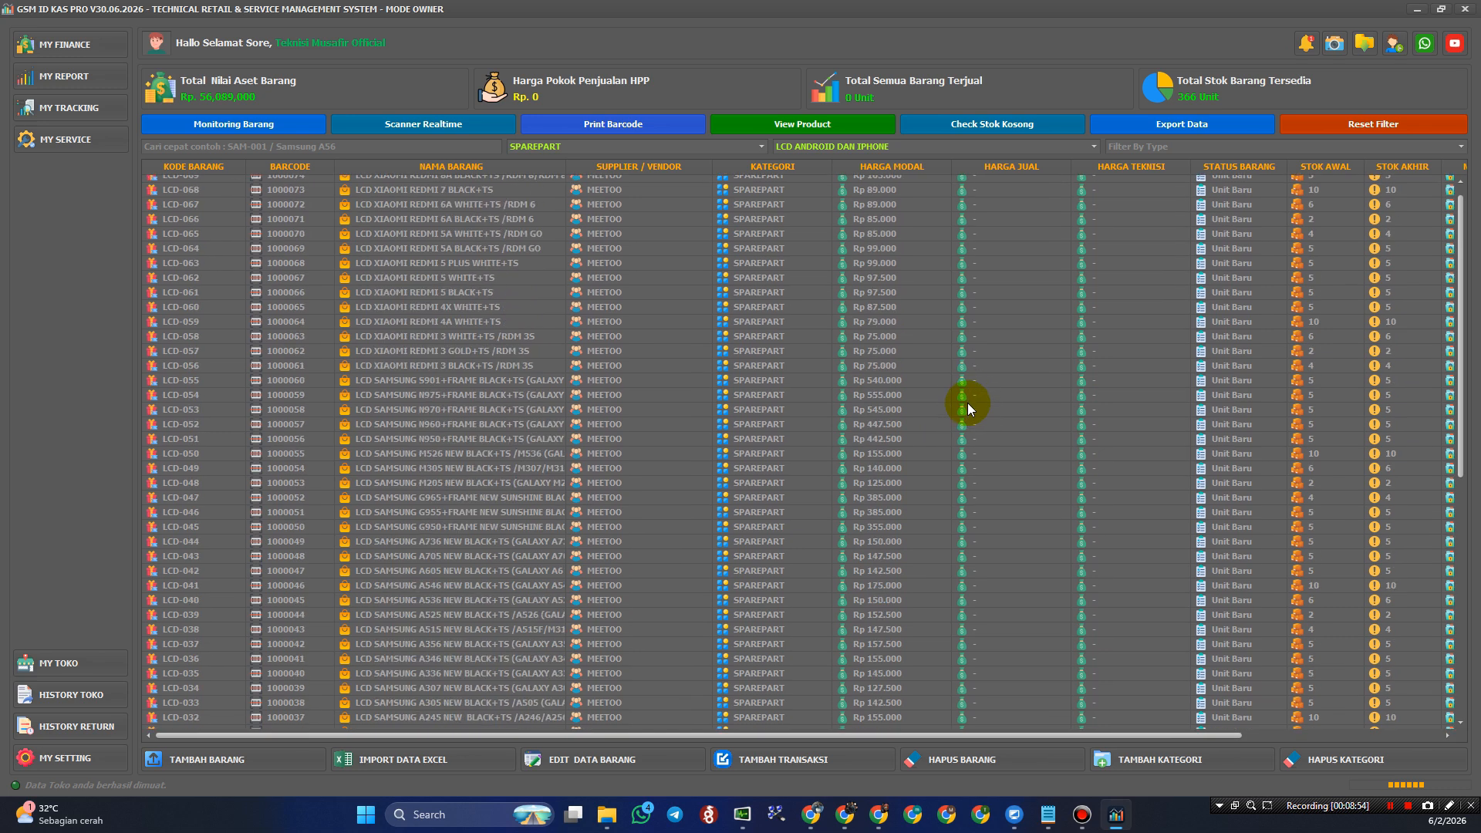
scroll(968, 402, "up", 3)
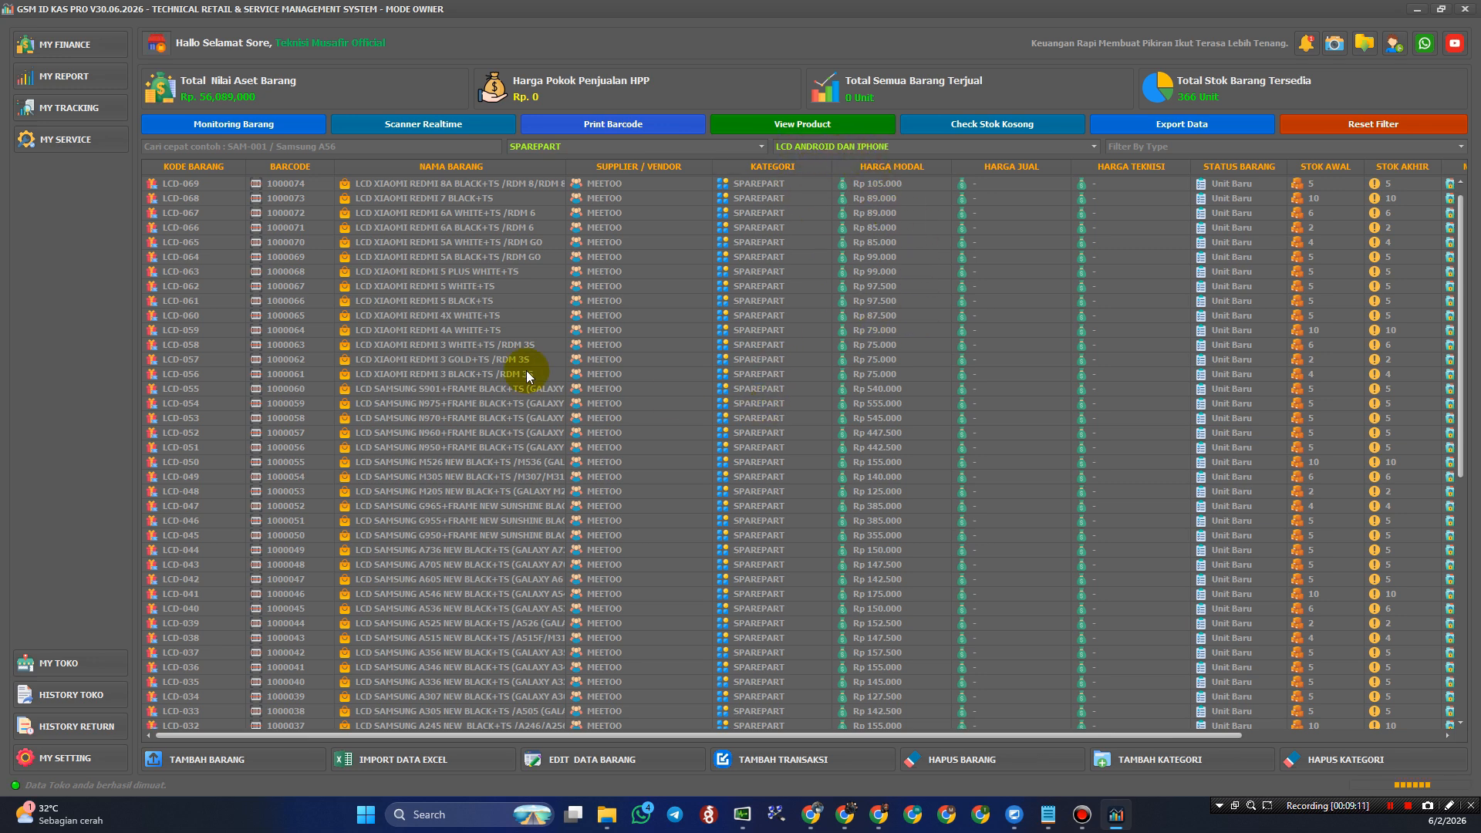
scroll(512, 363, "down", 9)
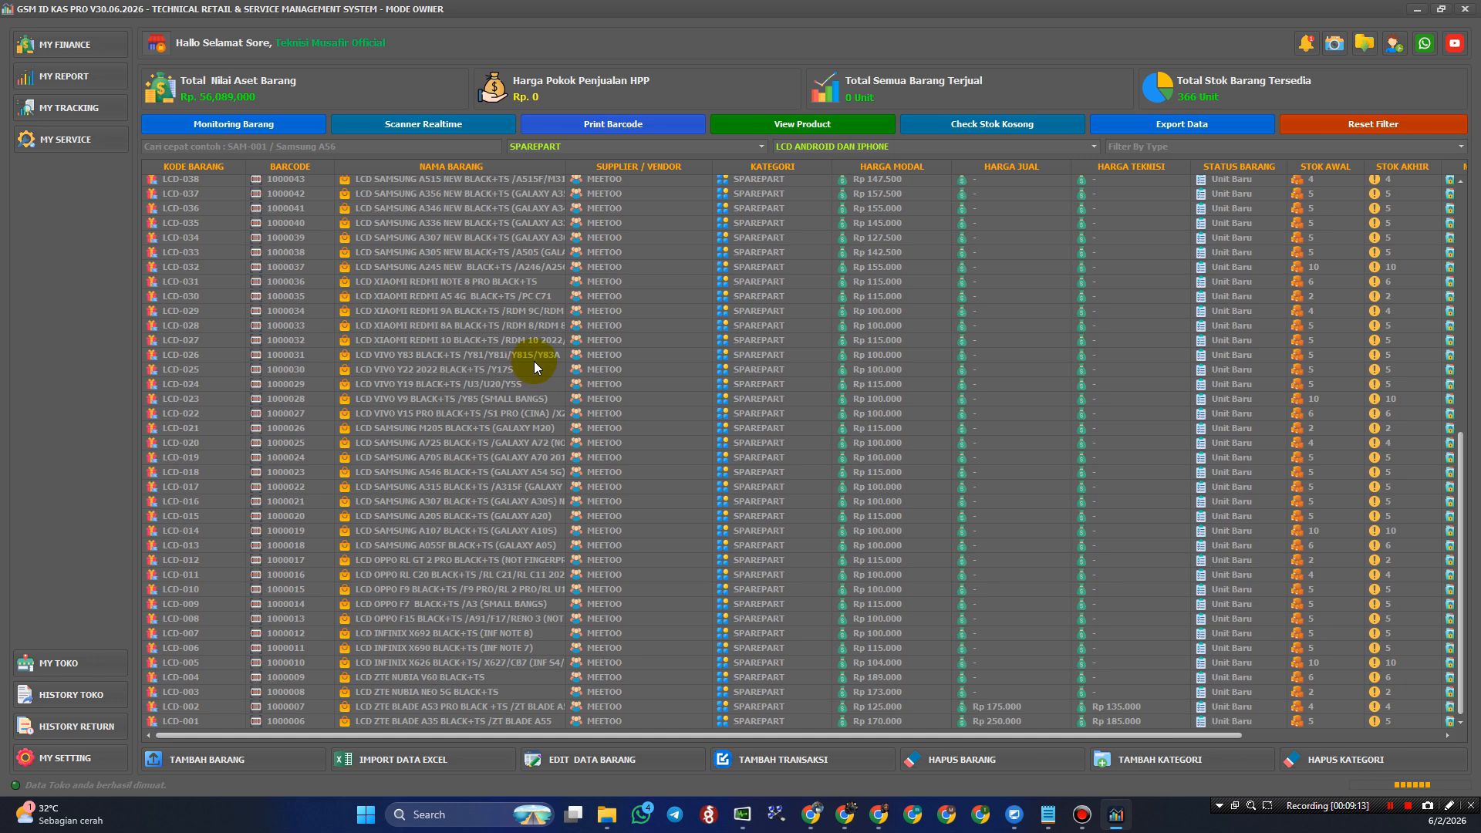
scroll(534, 361, "up", 6)
Reset the category and group filters and look through the full store inventory list
left_click(1373, 126)
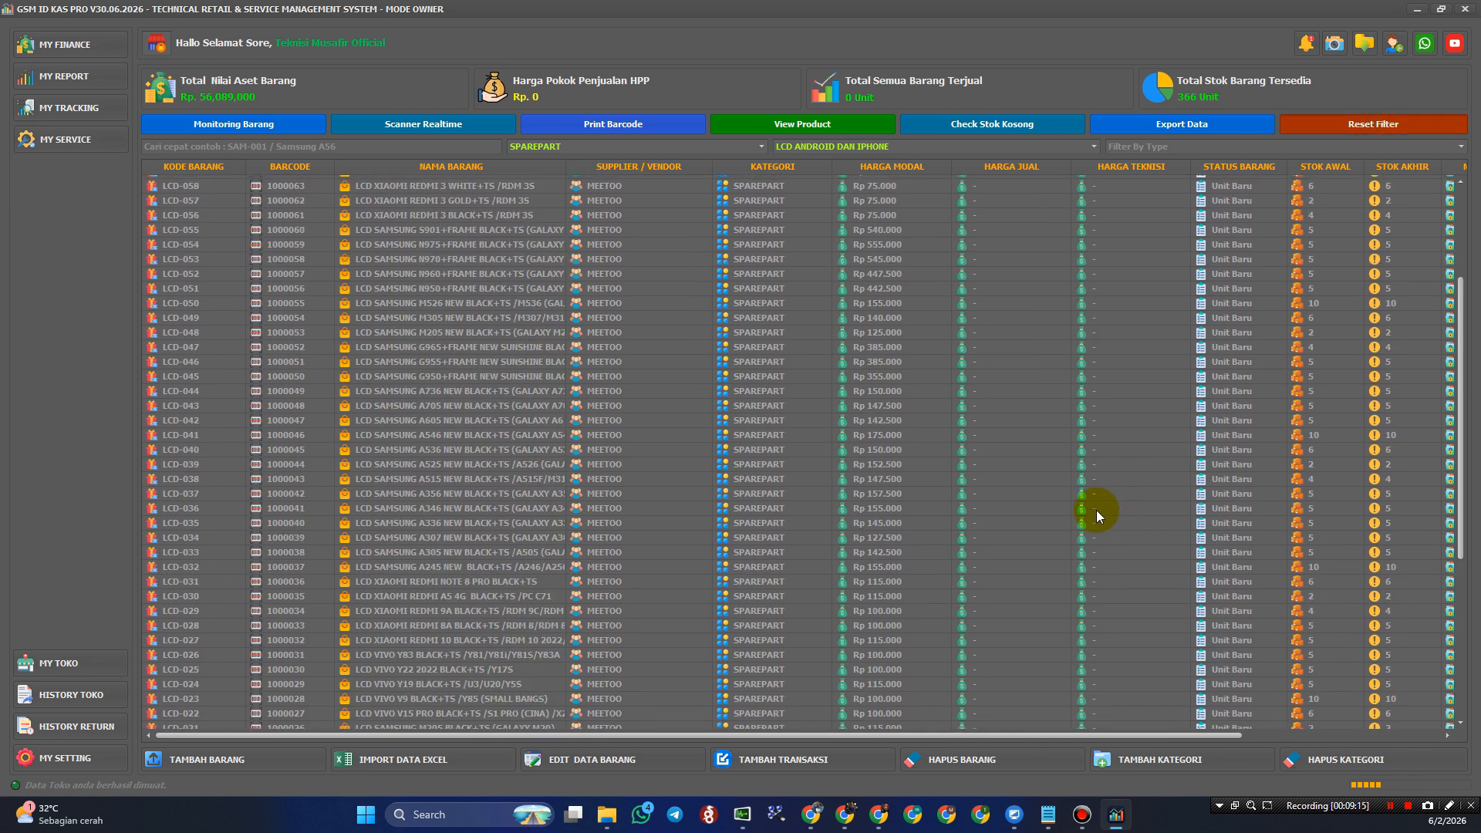
scroll(596, 503, "down", 12)
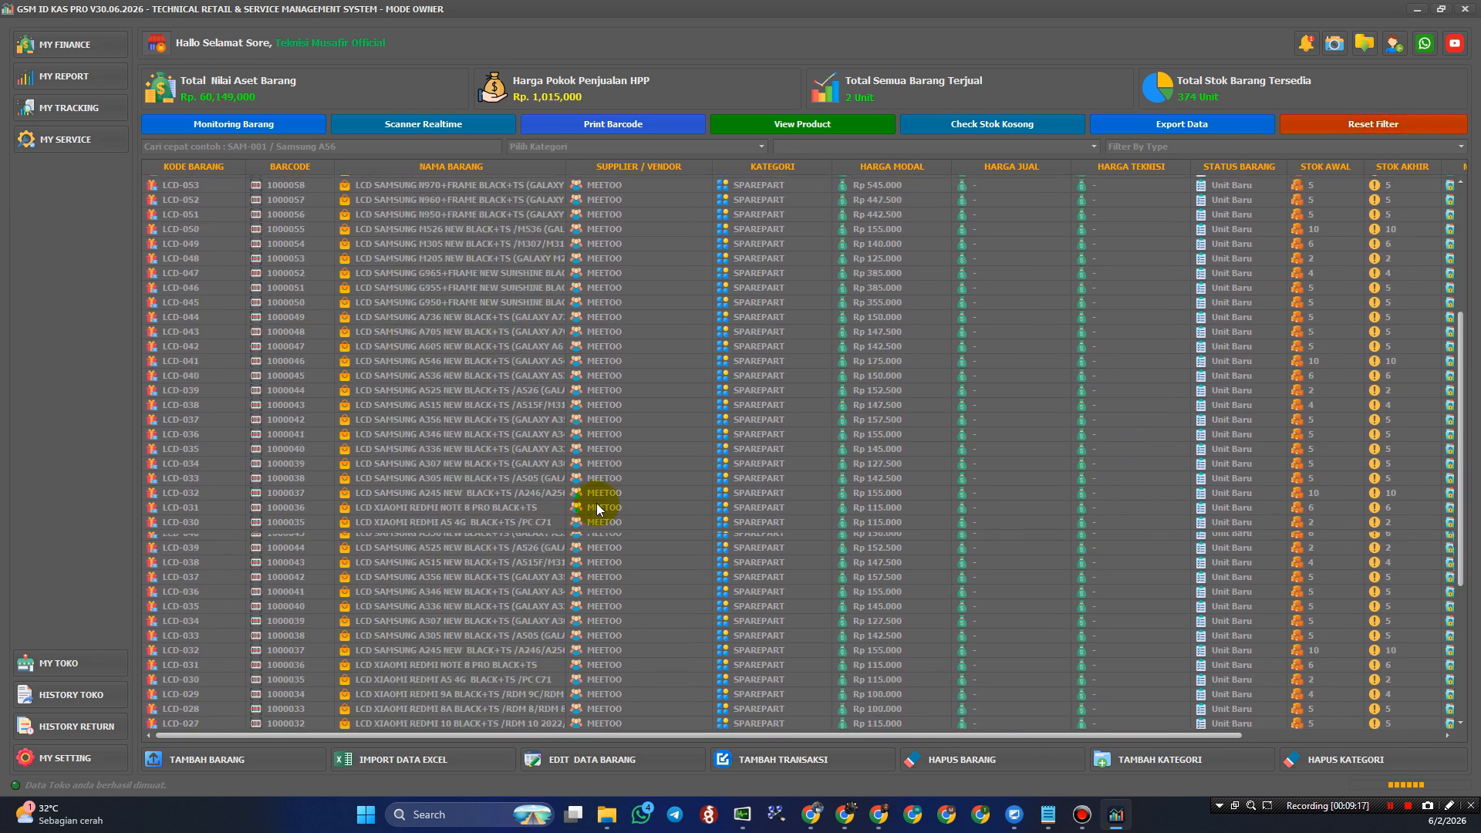
scroll(595, 503, "up", 11)
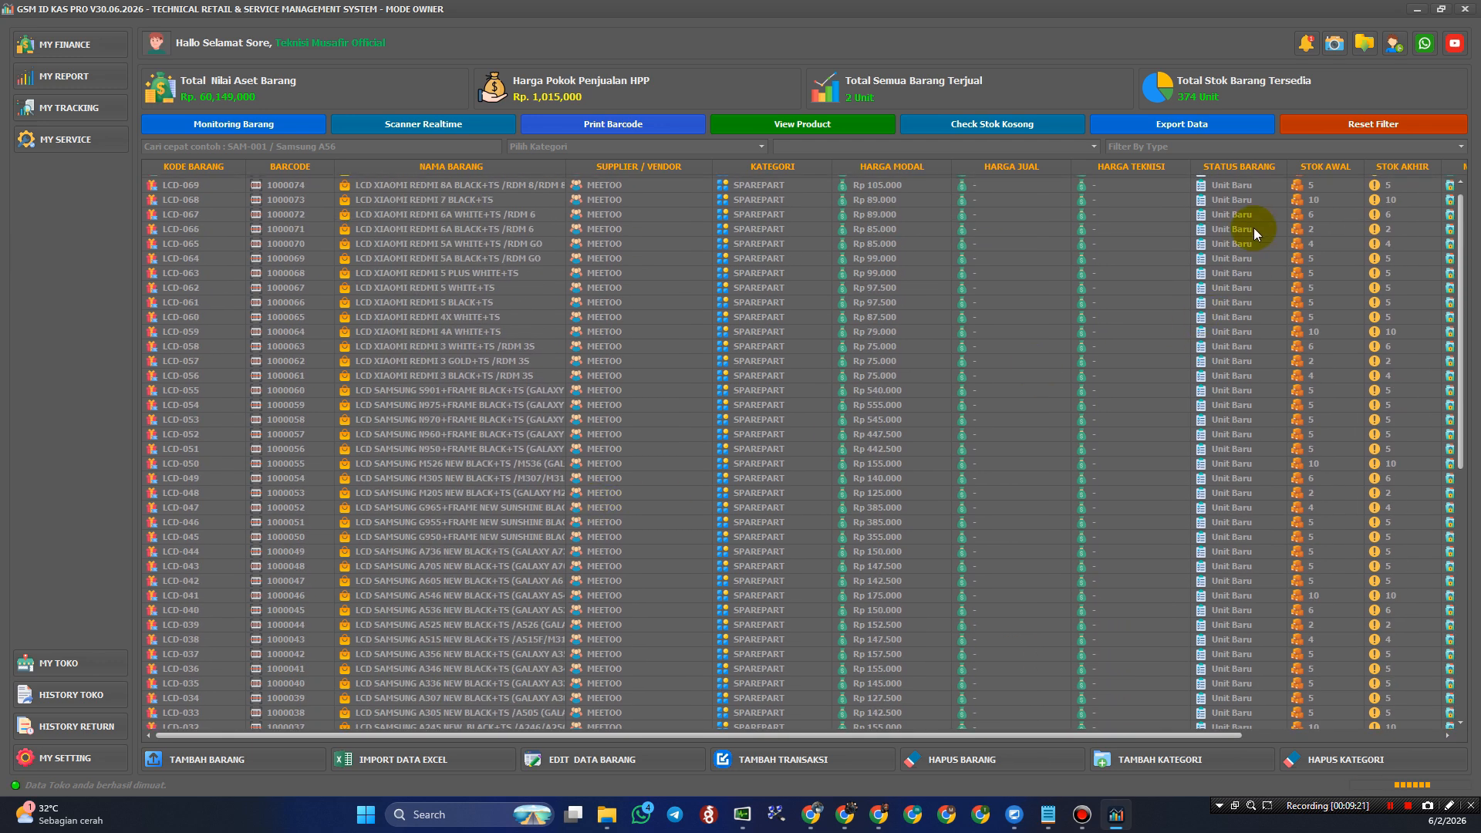
View the export format options for all store data and close them without exporting
left_click(1176, 125)
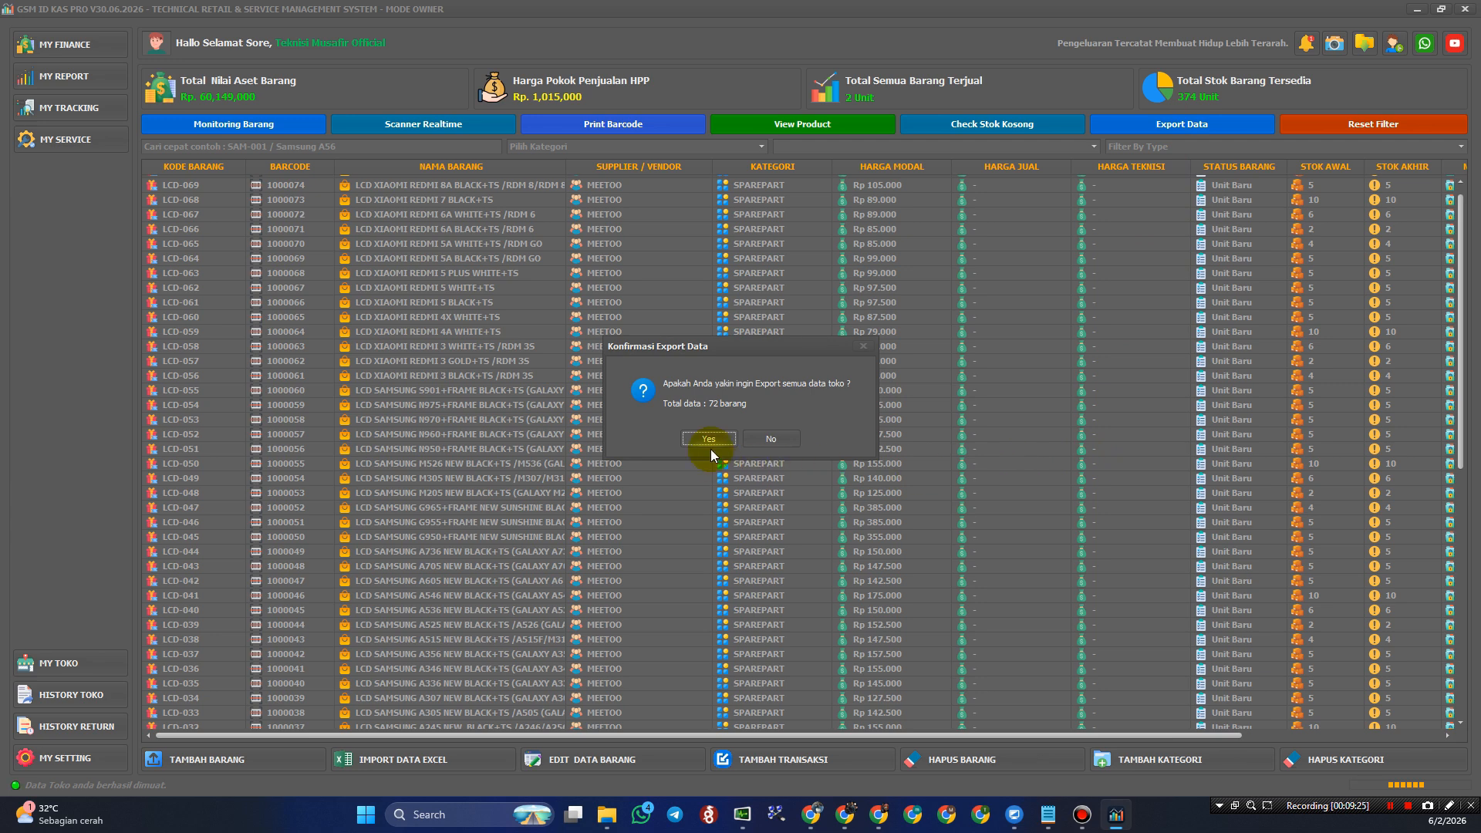
left_click(709, 440)
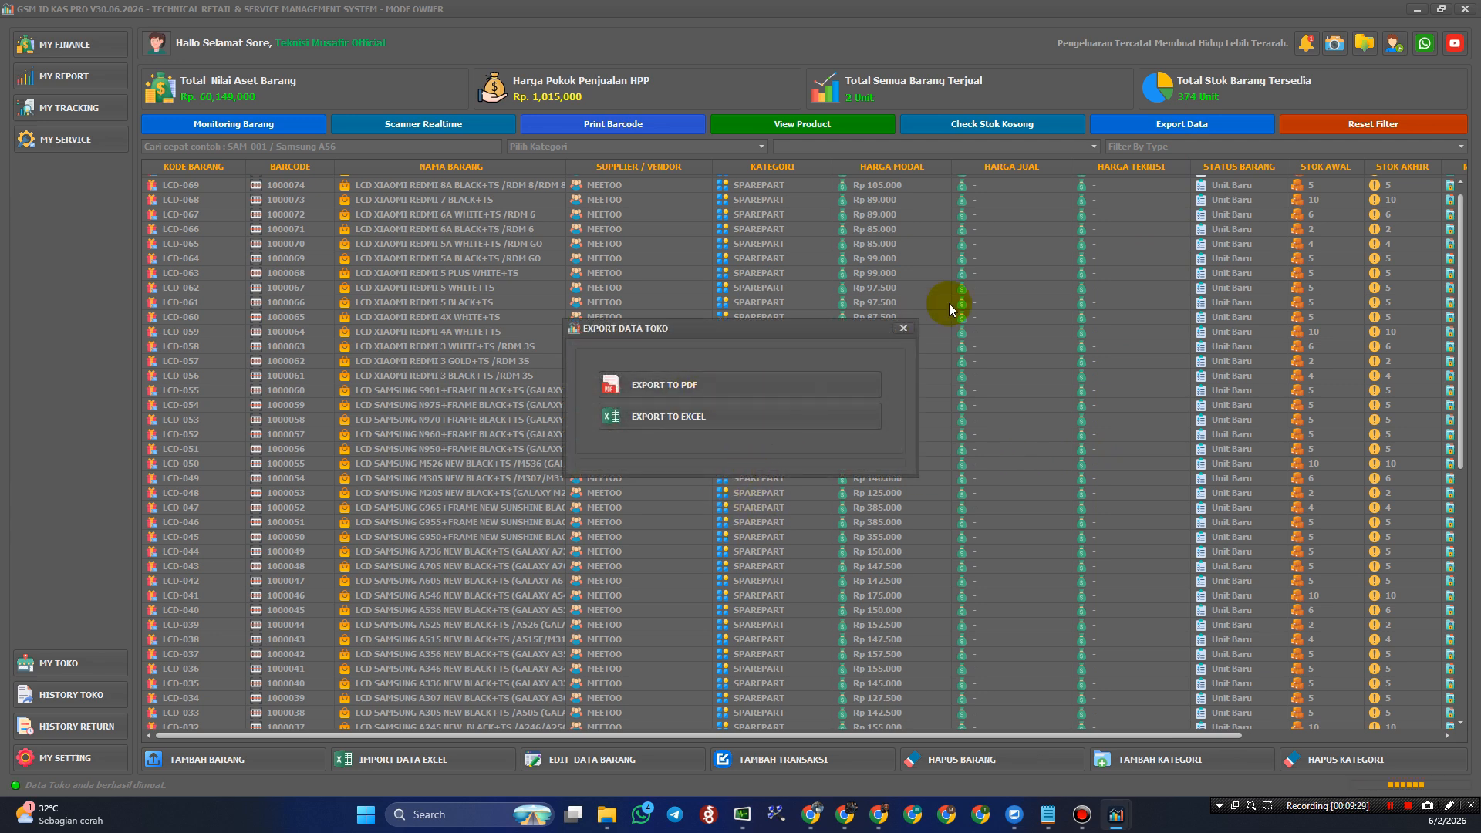
left_click(902, 329)
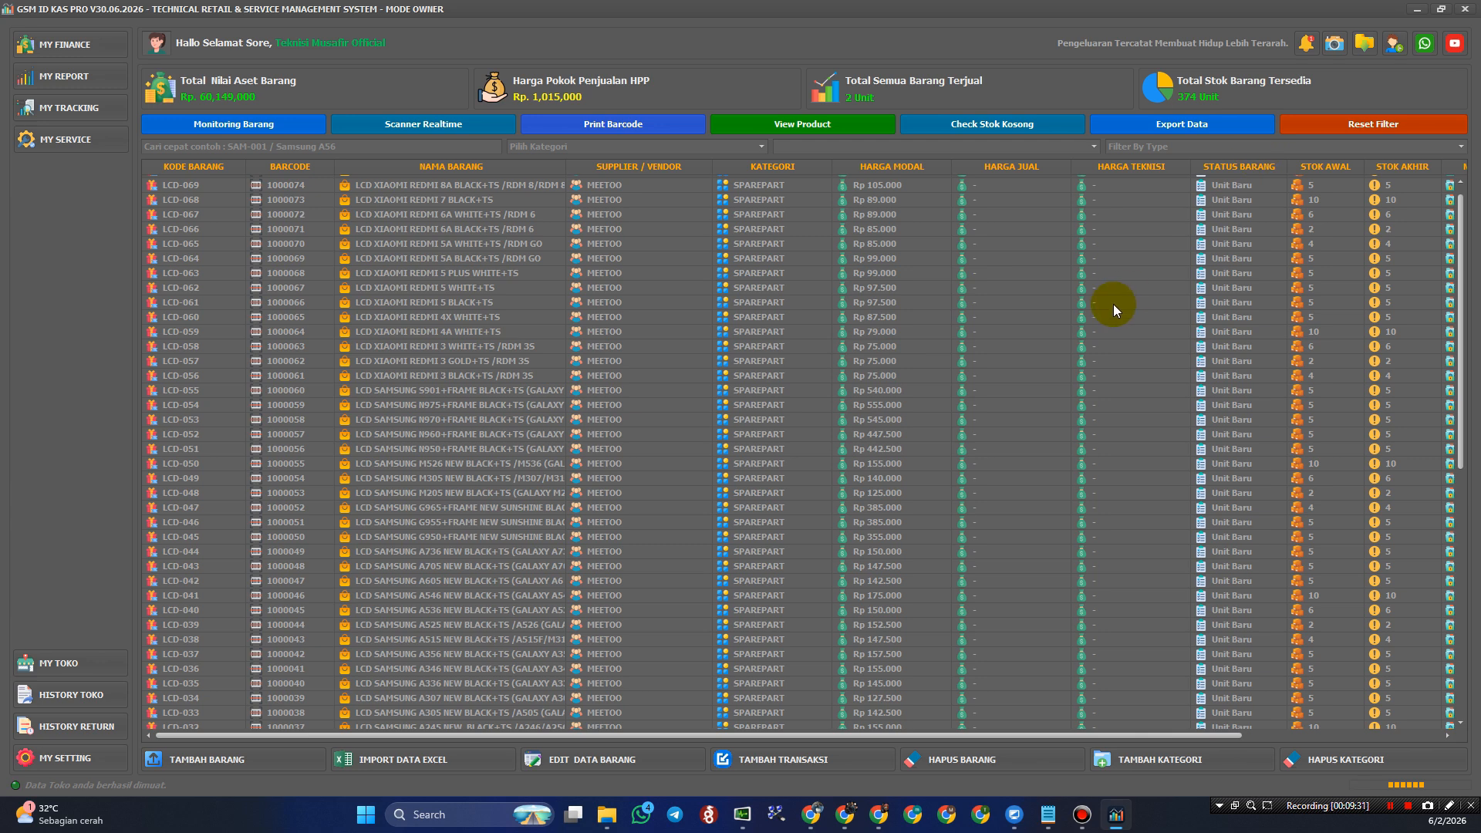
Look through the unfiltered store inventory list from the newest LCD items to the older ones
scroll(987, 347, "down", 1)
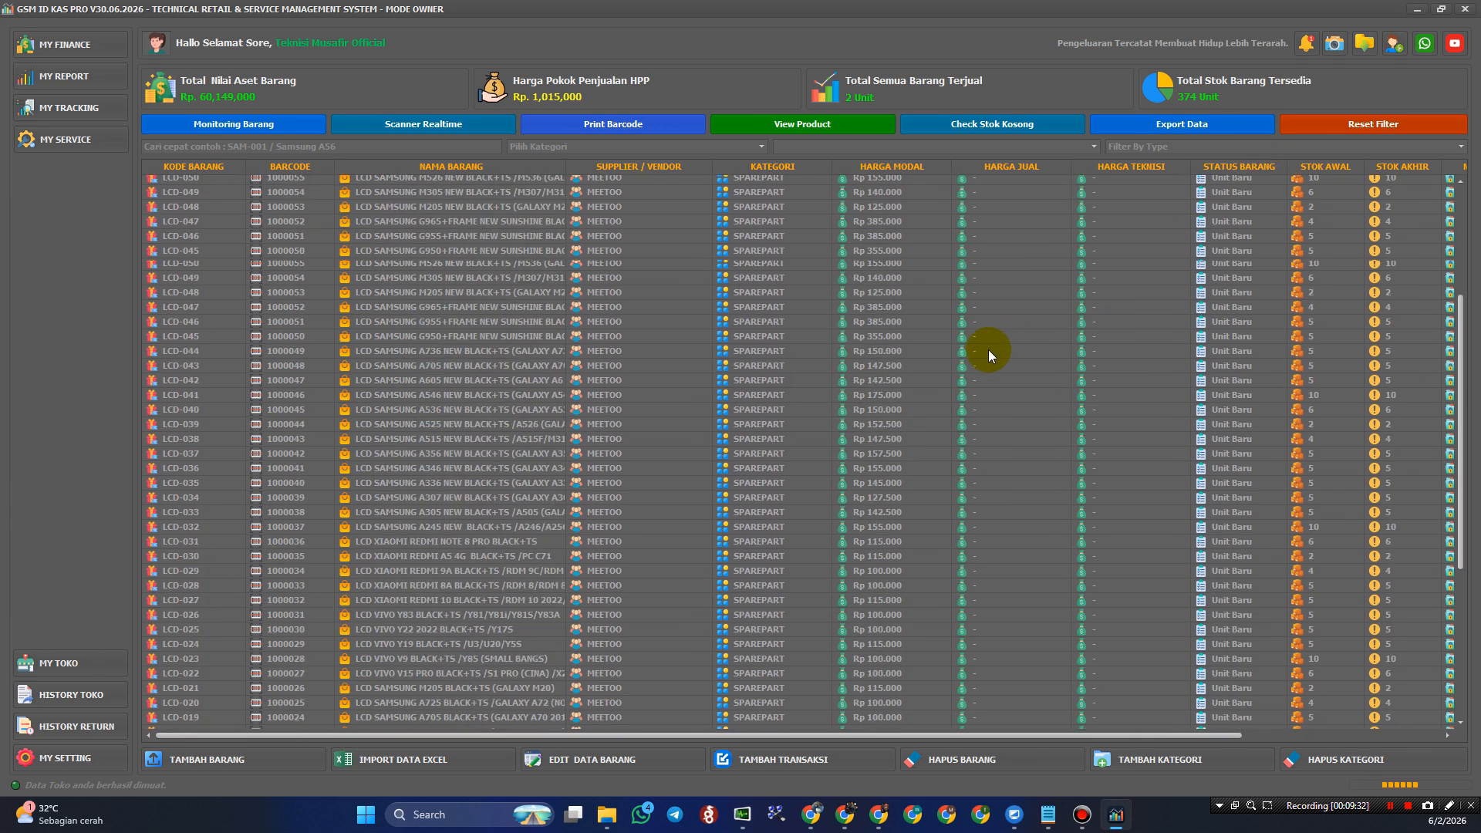
scroll(989, 350, "up", 1)
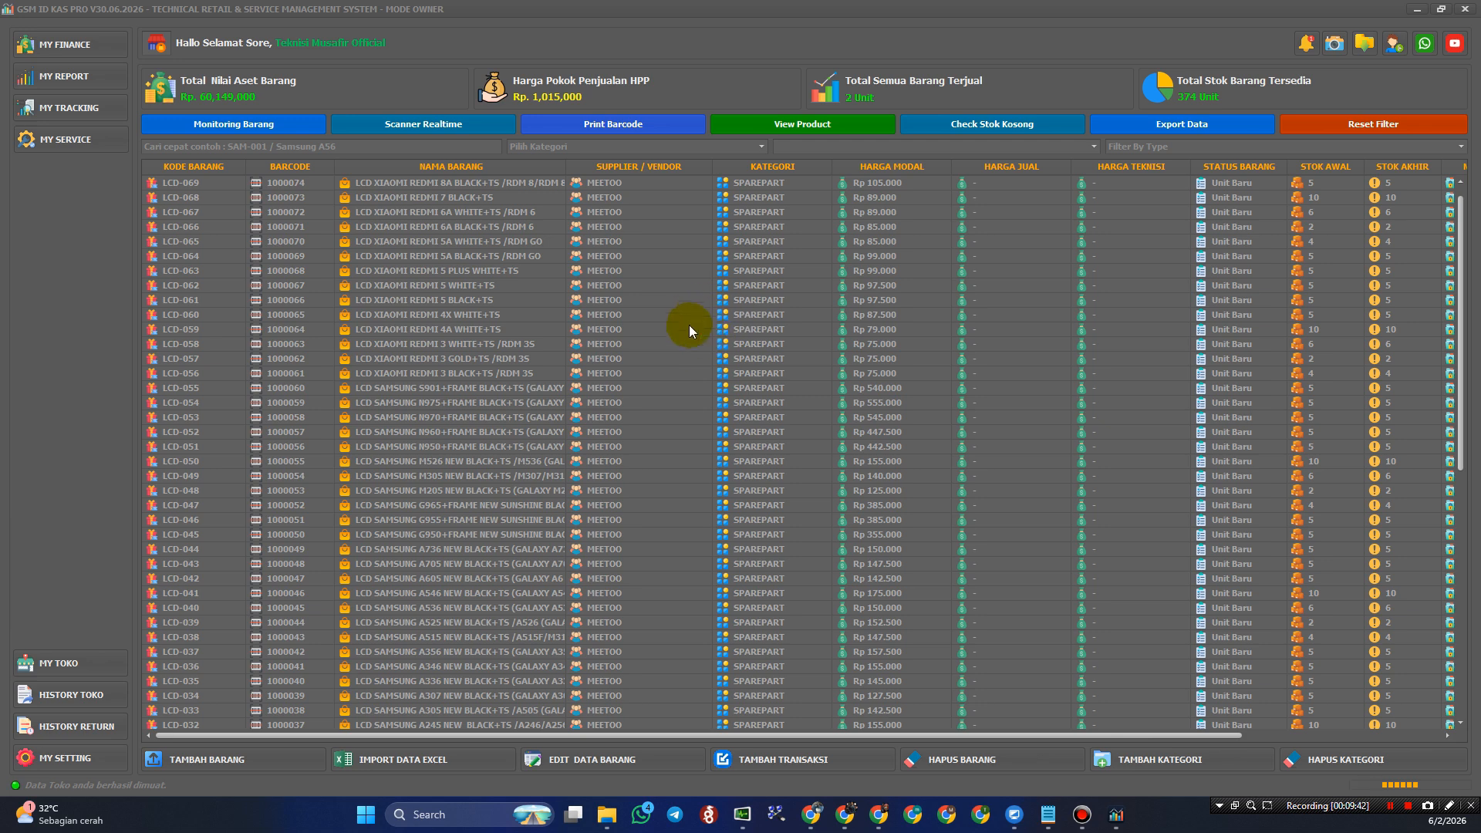
scroll(567, 382, "down", 7)
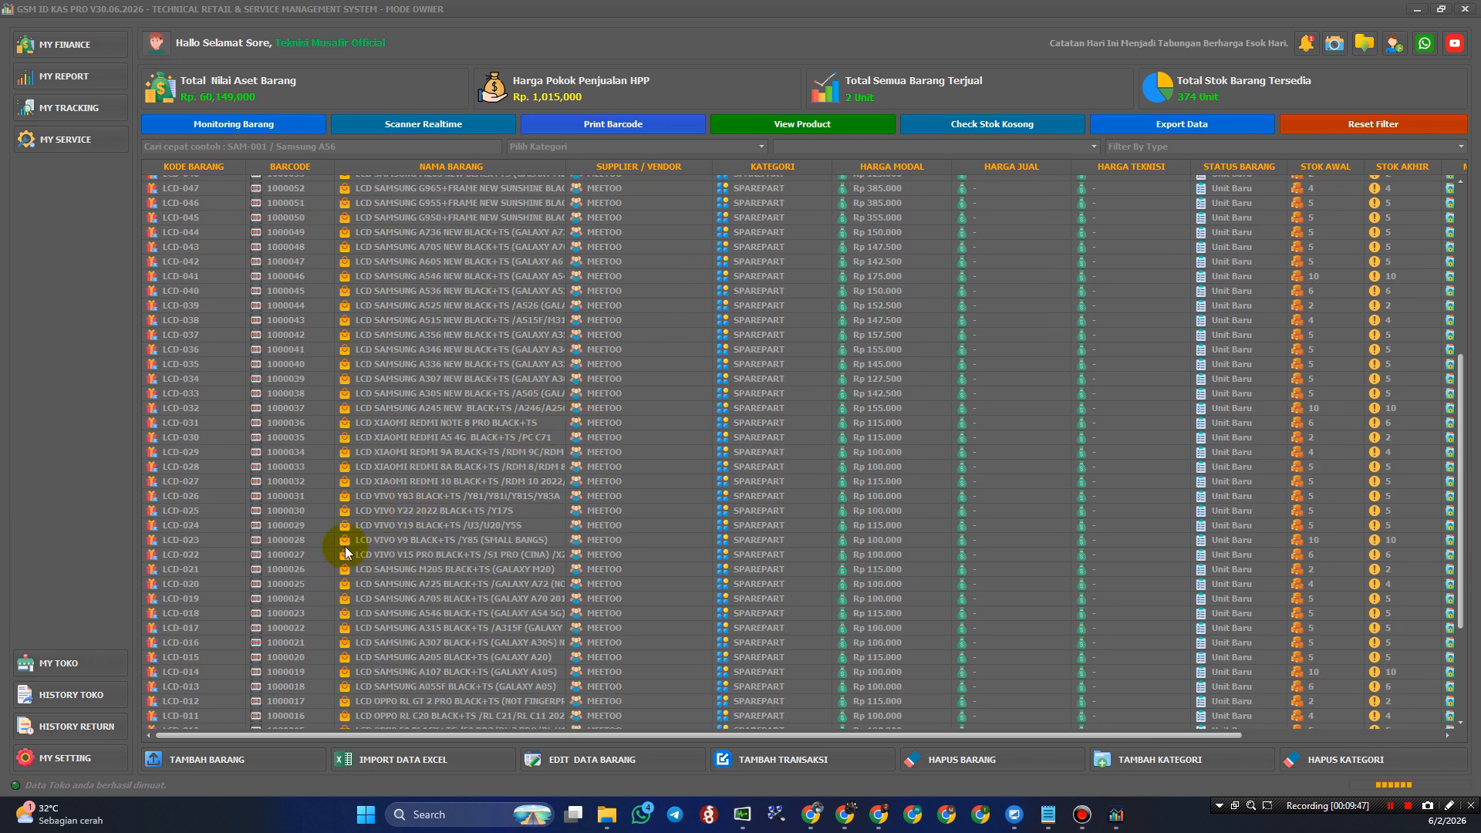
View the return history, go back to the store inventory, and open the store transaction history
left_click(76, 727)
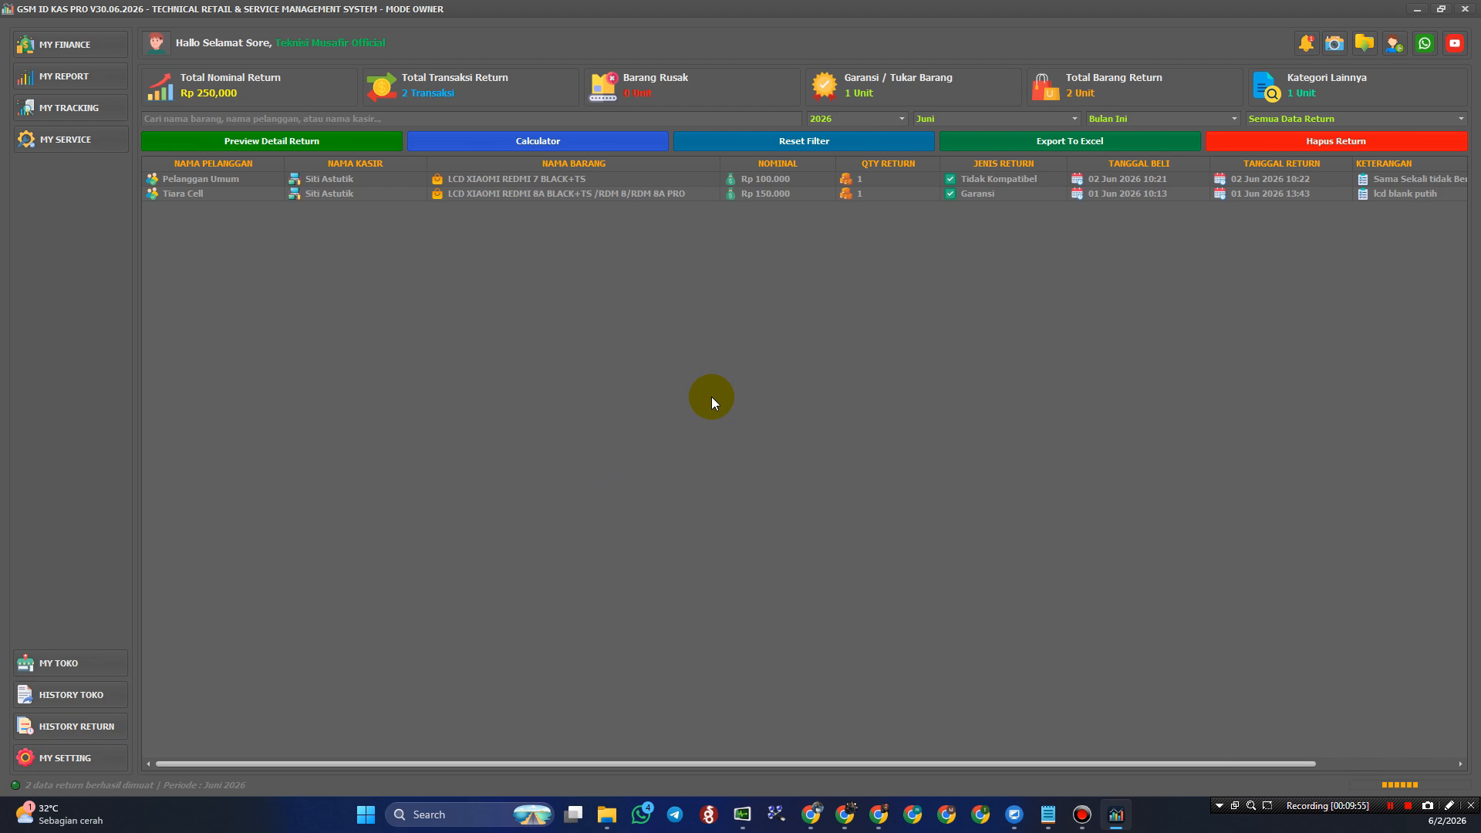
left_click(60, 661)
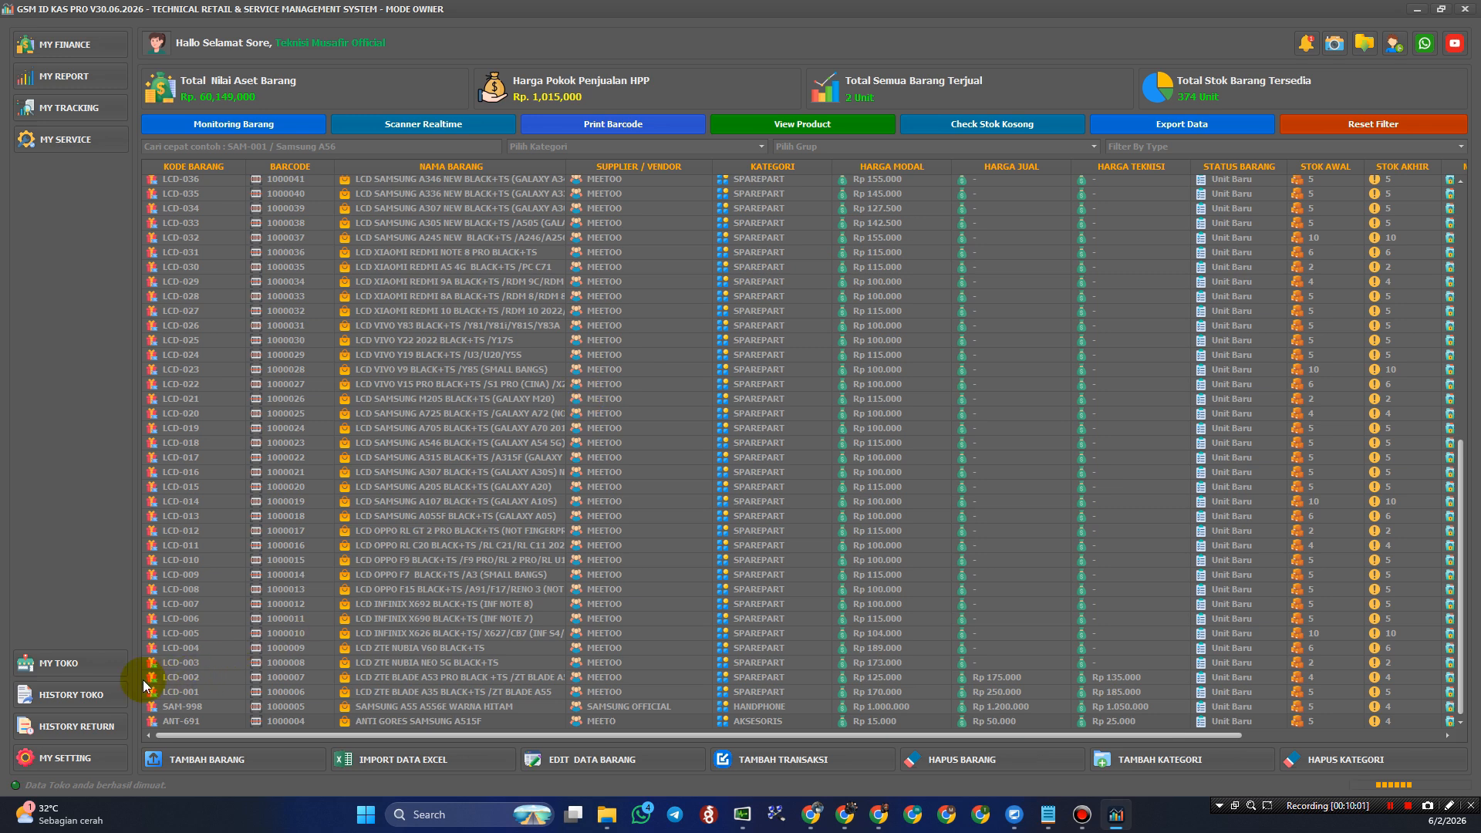
left_click(54, 694)
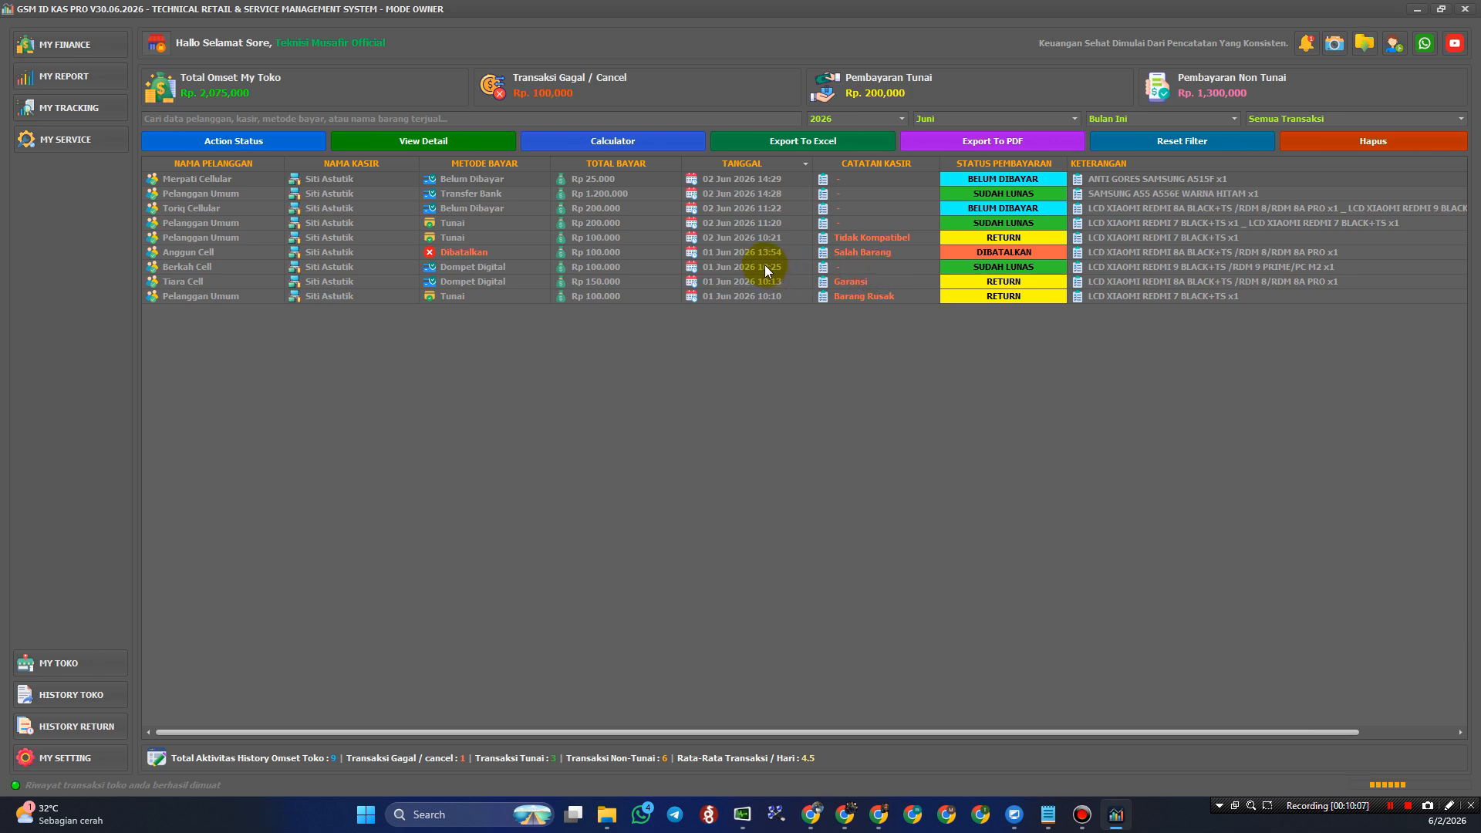
Return to the store inventory and view the manual transaction form and the scanner transaction form, closing both without submitting a sale
left_click(736, 204)
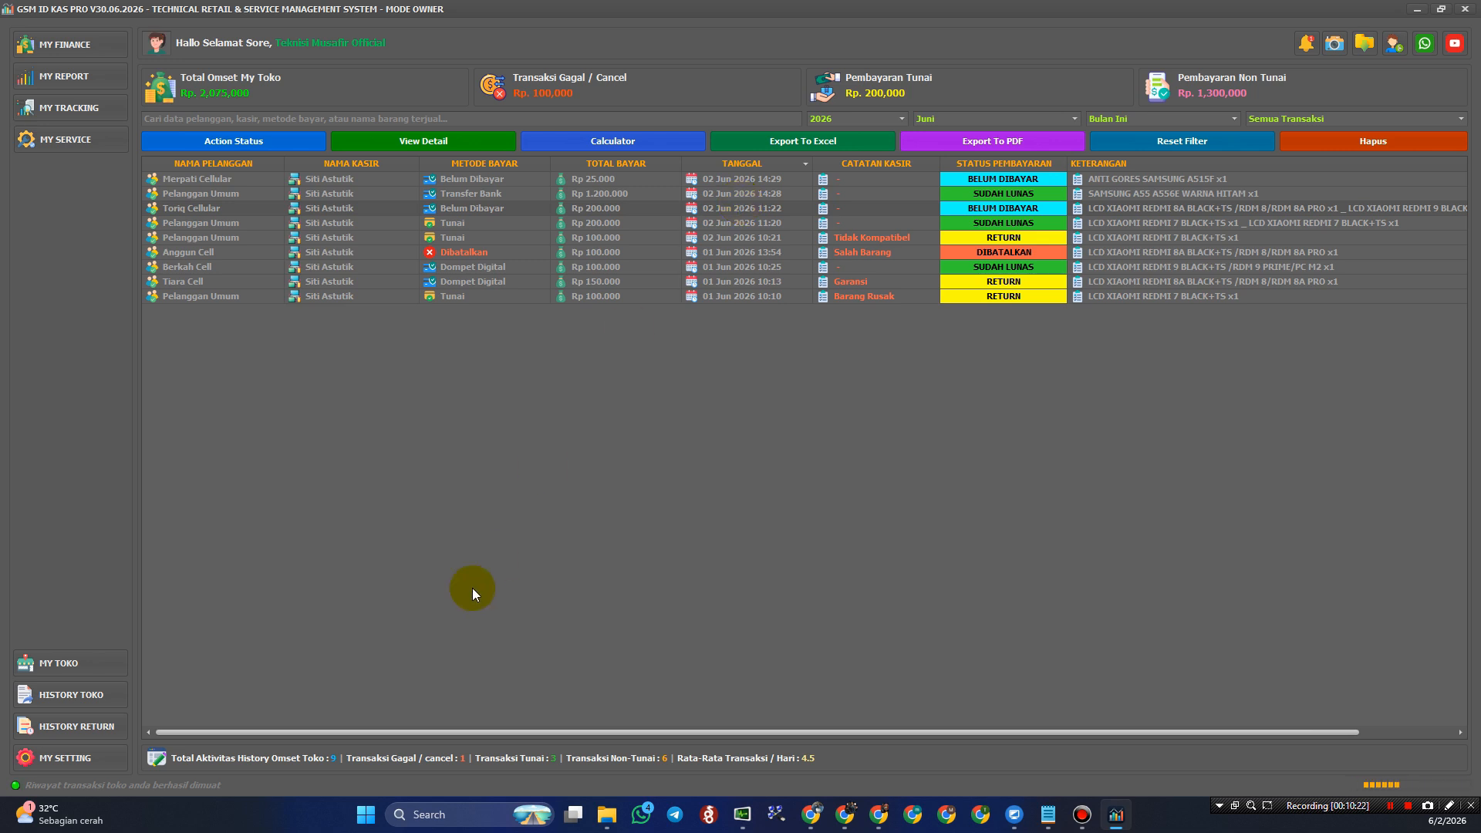
left_click(71, 654)
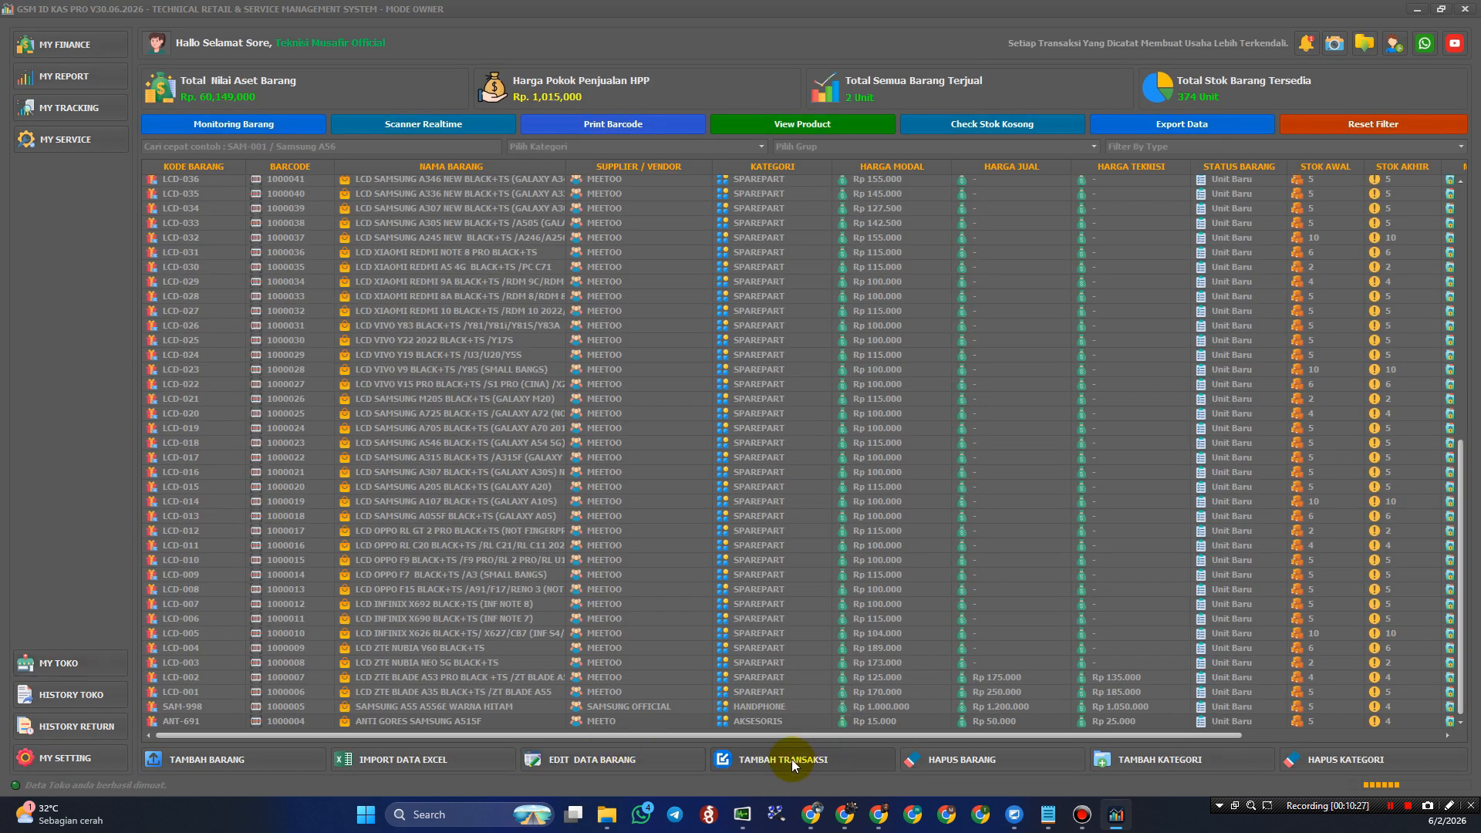
left_click(791, 759)
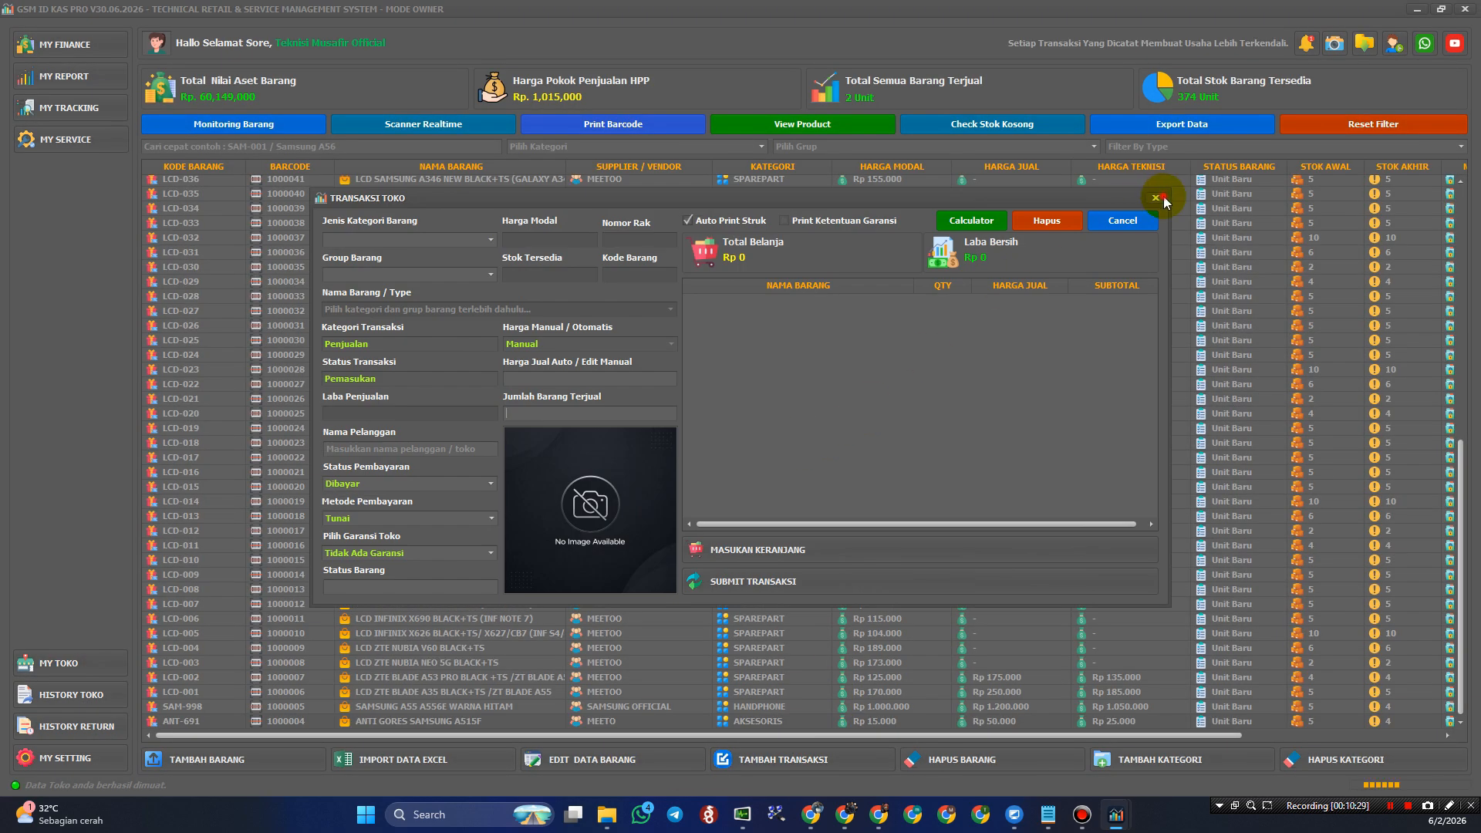
left_click(1158, 197)
left_click(401, 125)
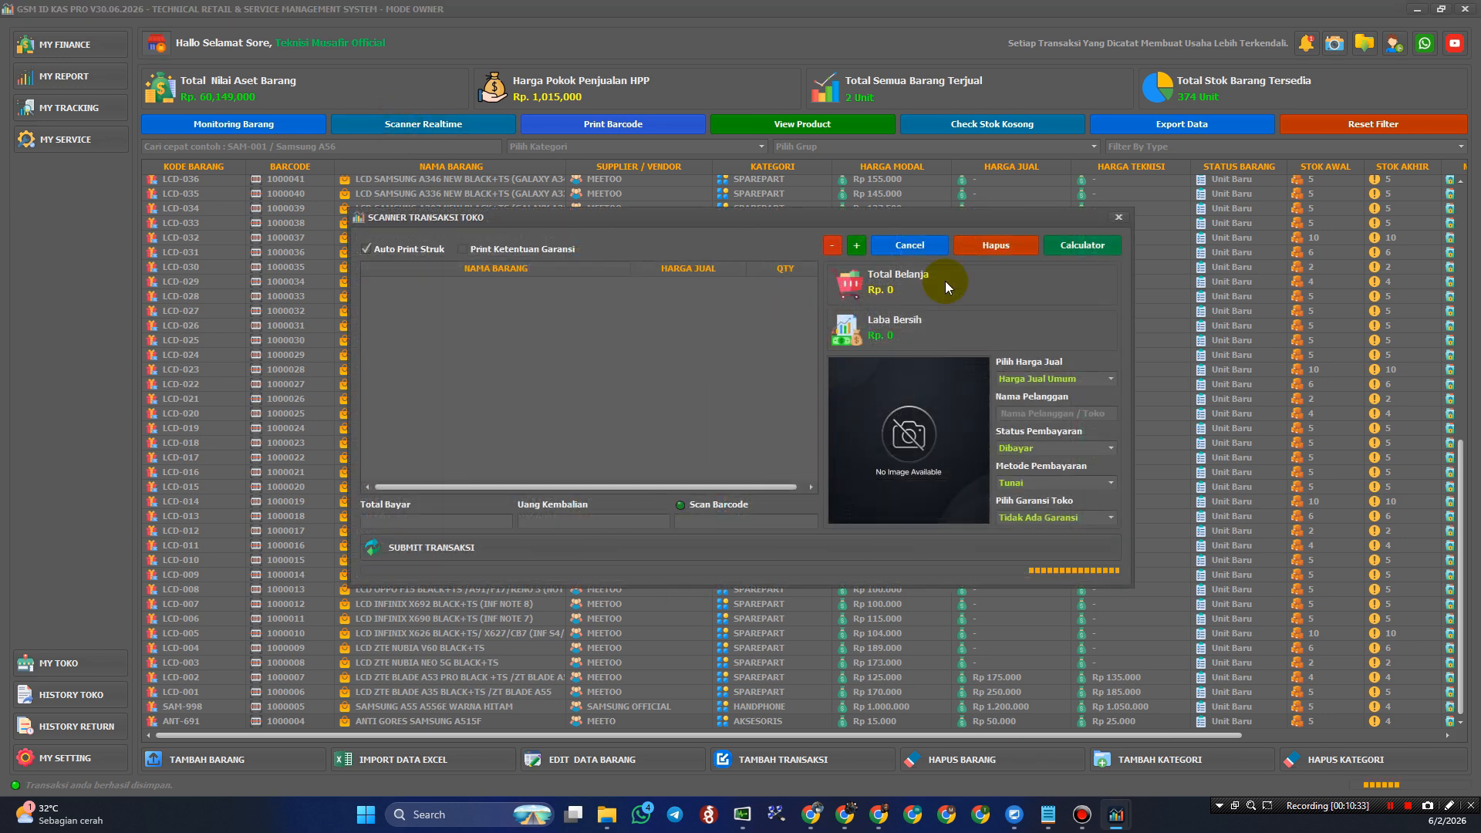
left_click(1120, 218)
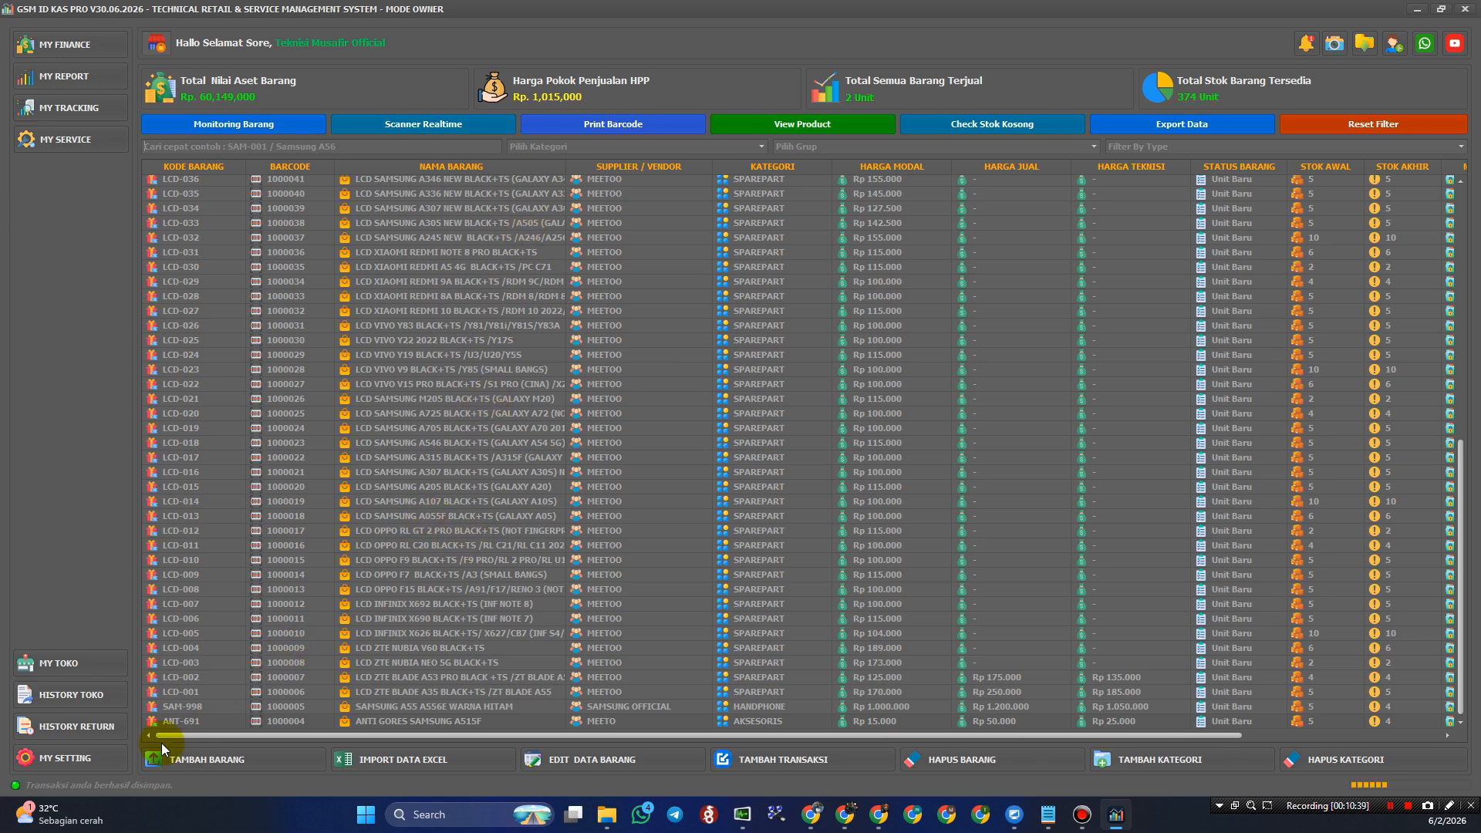
Open the store transaction history and view the status options for the ANTI GORES SAMSUNG A515F transaction, closing them without saving
left_click(86, 698)
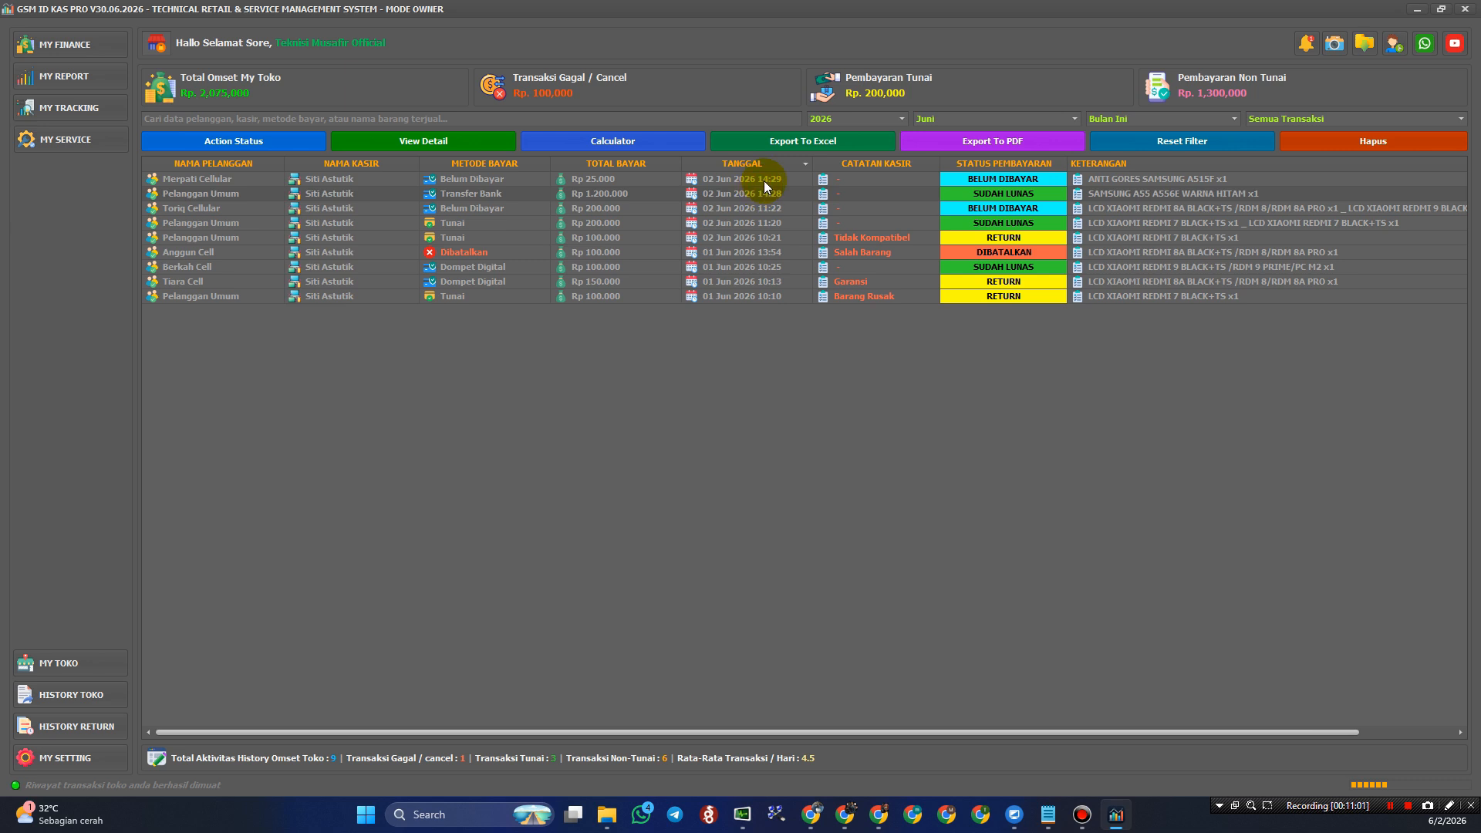
left_click(771, 210)
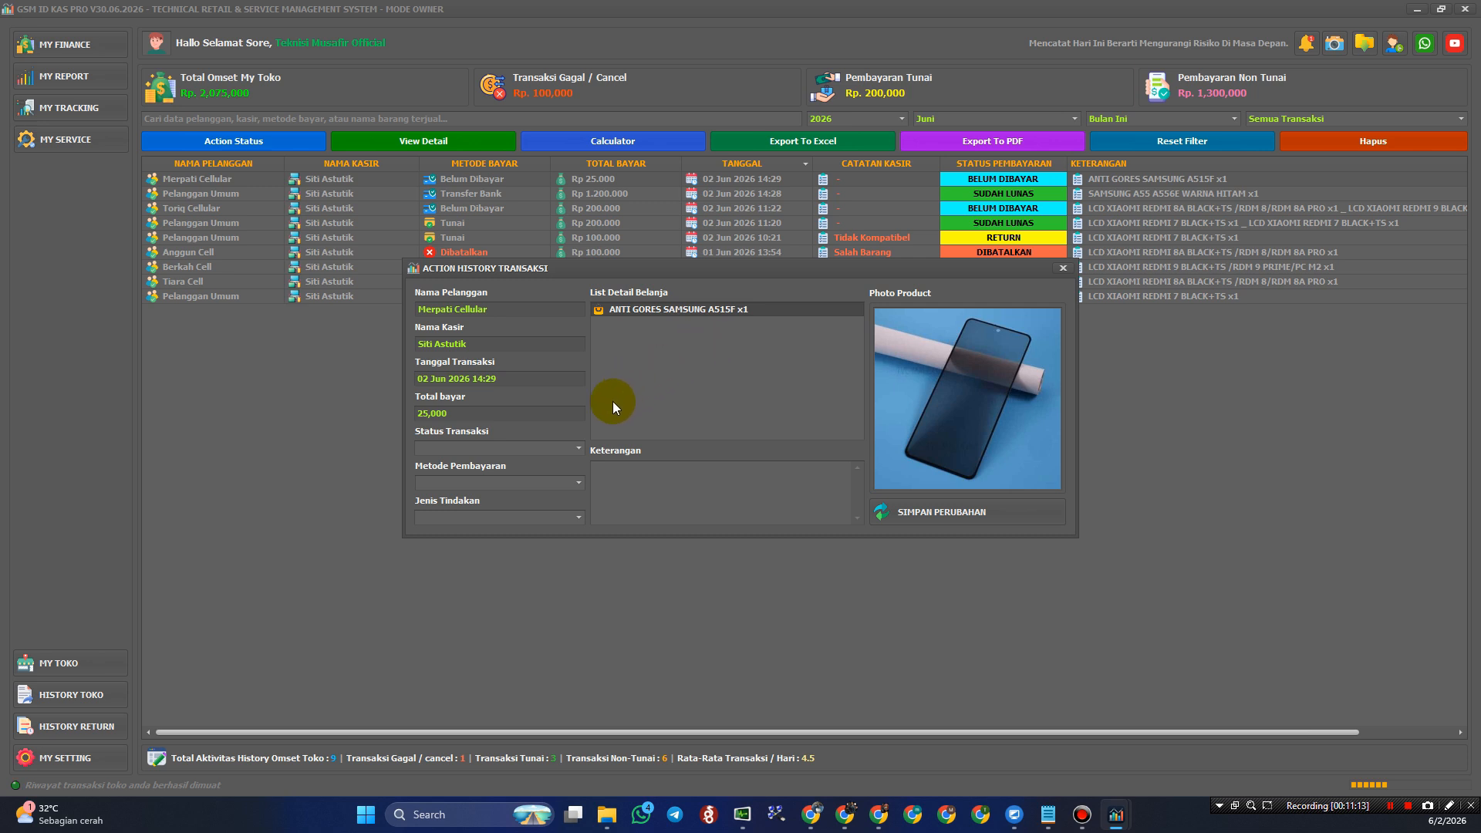
left_click(568, 445)
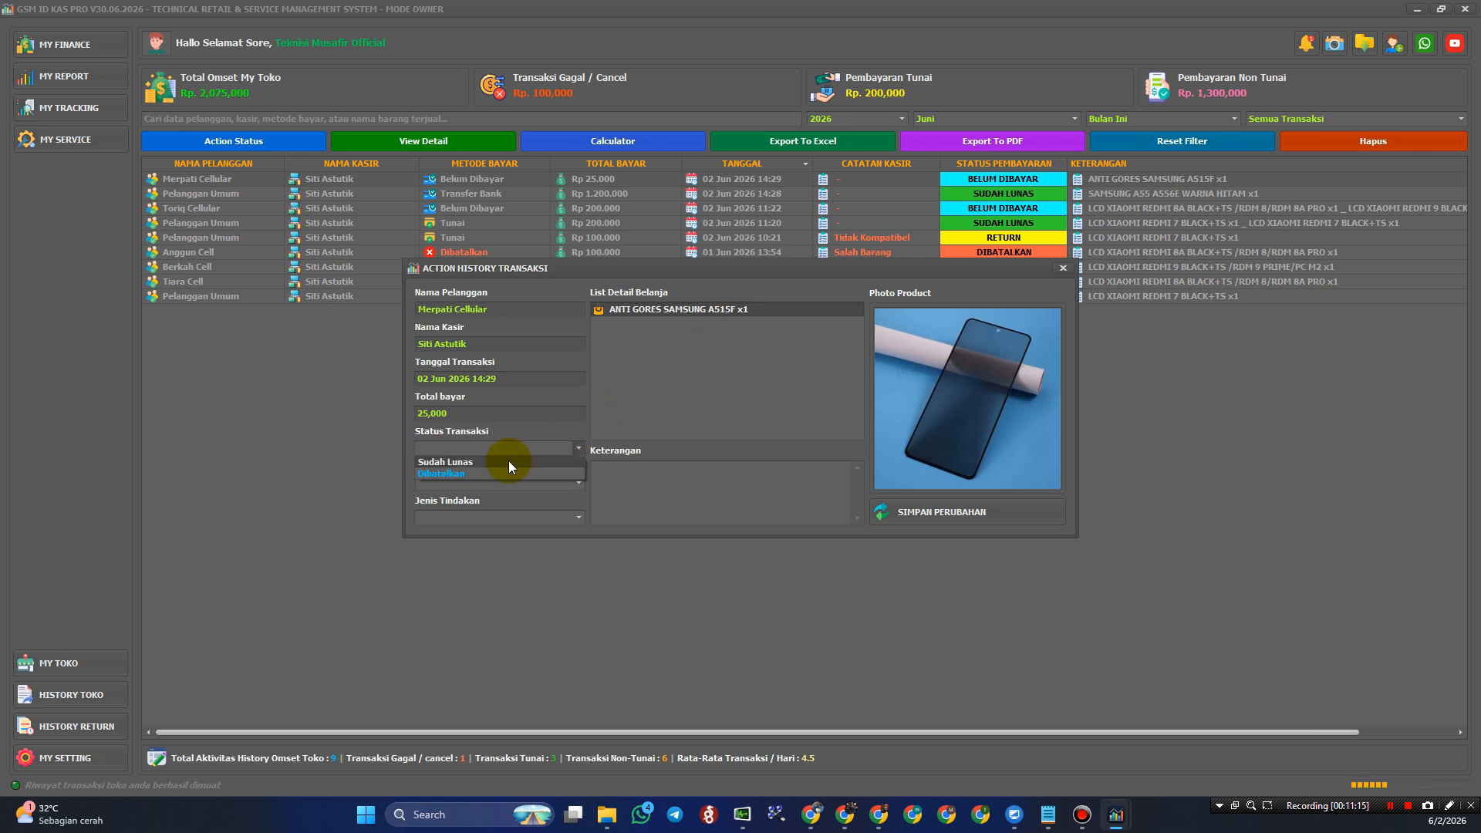
left_click(1063, 268)
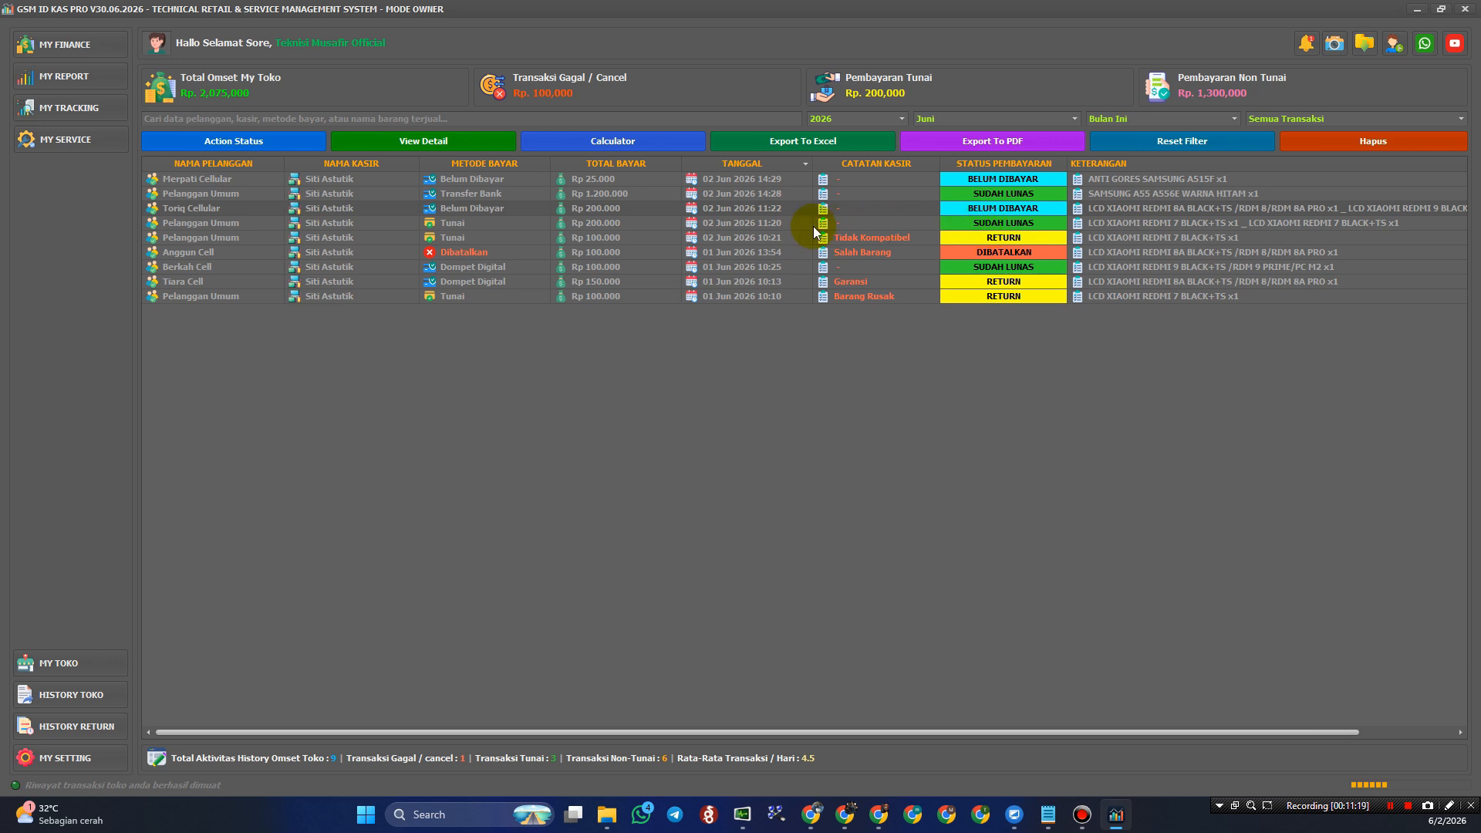
View the Return status and action type options for the paid 02 Jun 2026 11:20 transaction, closing them without saving
left_click(272, 143)
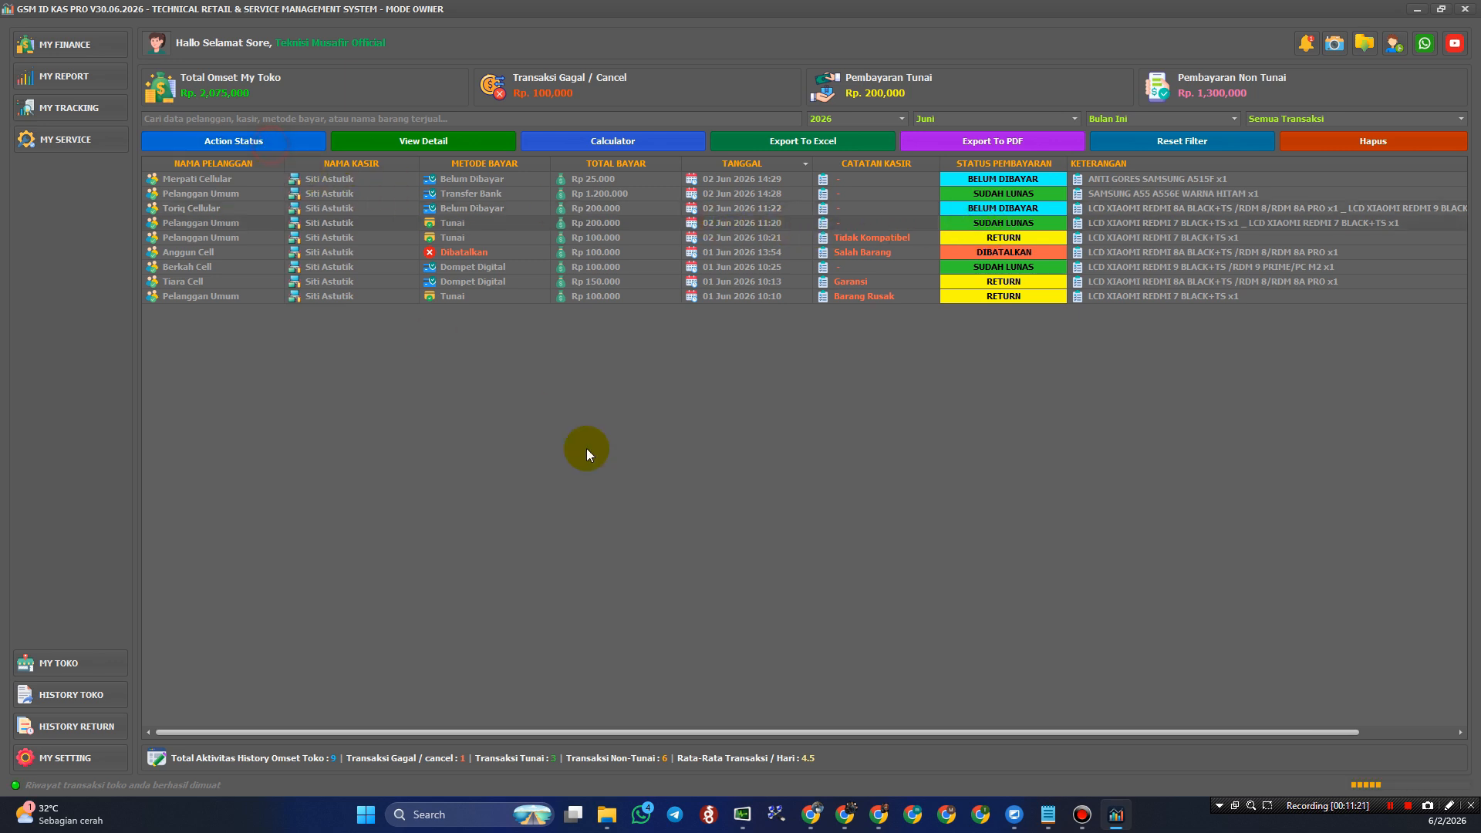
left_click(575, 446)
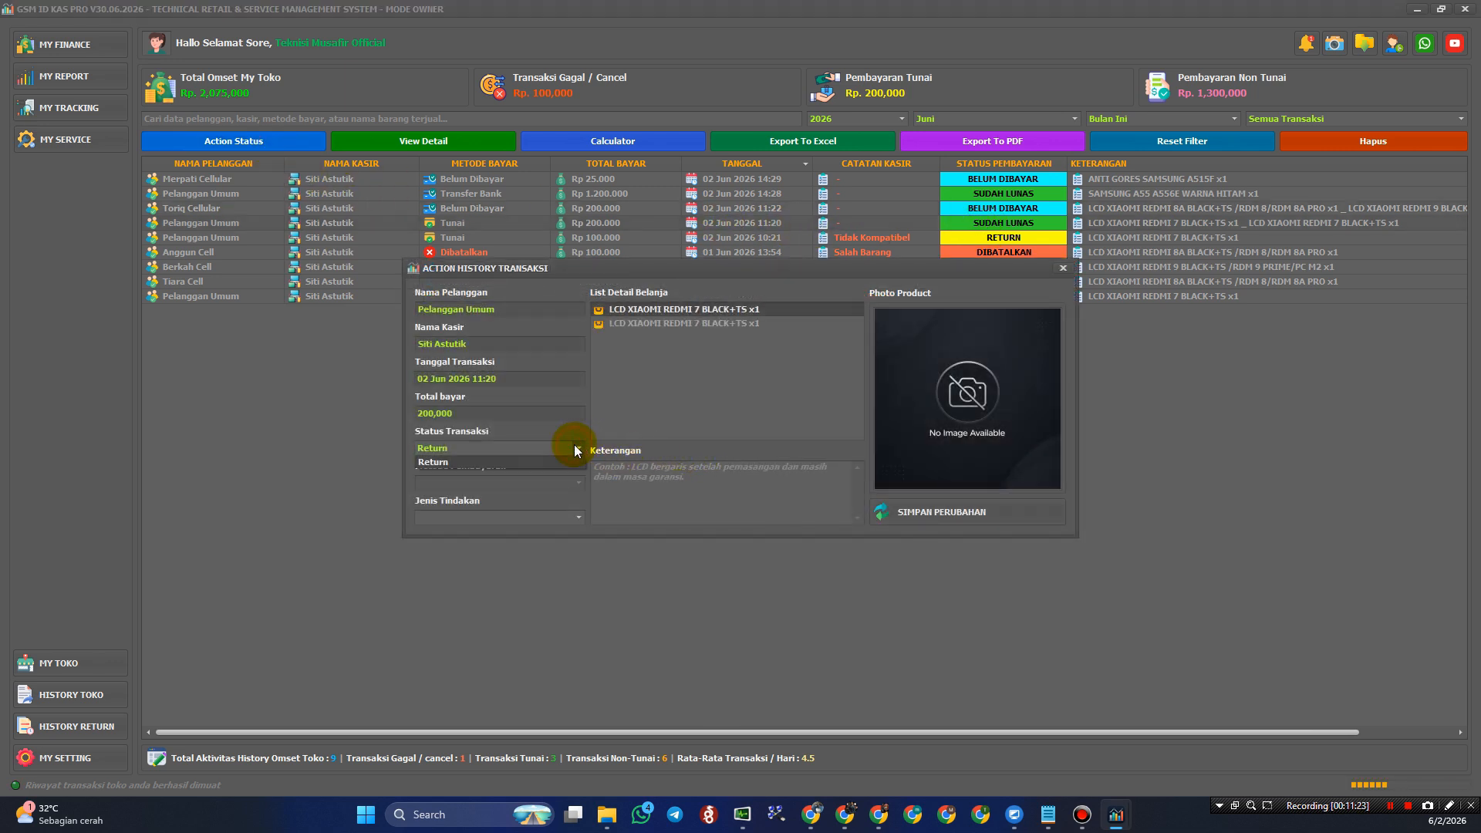
left_click(529, 461)
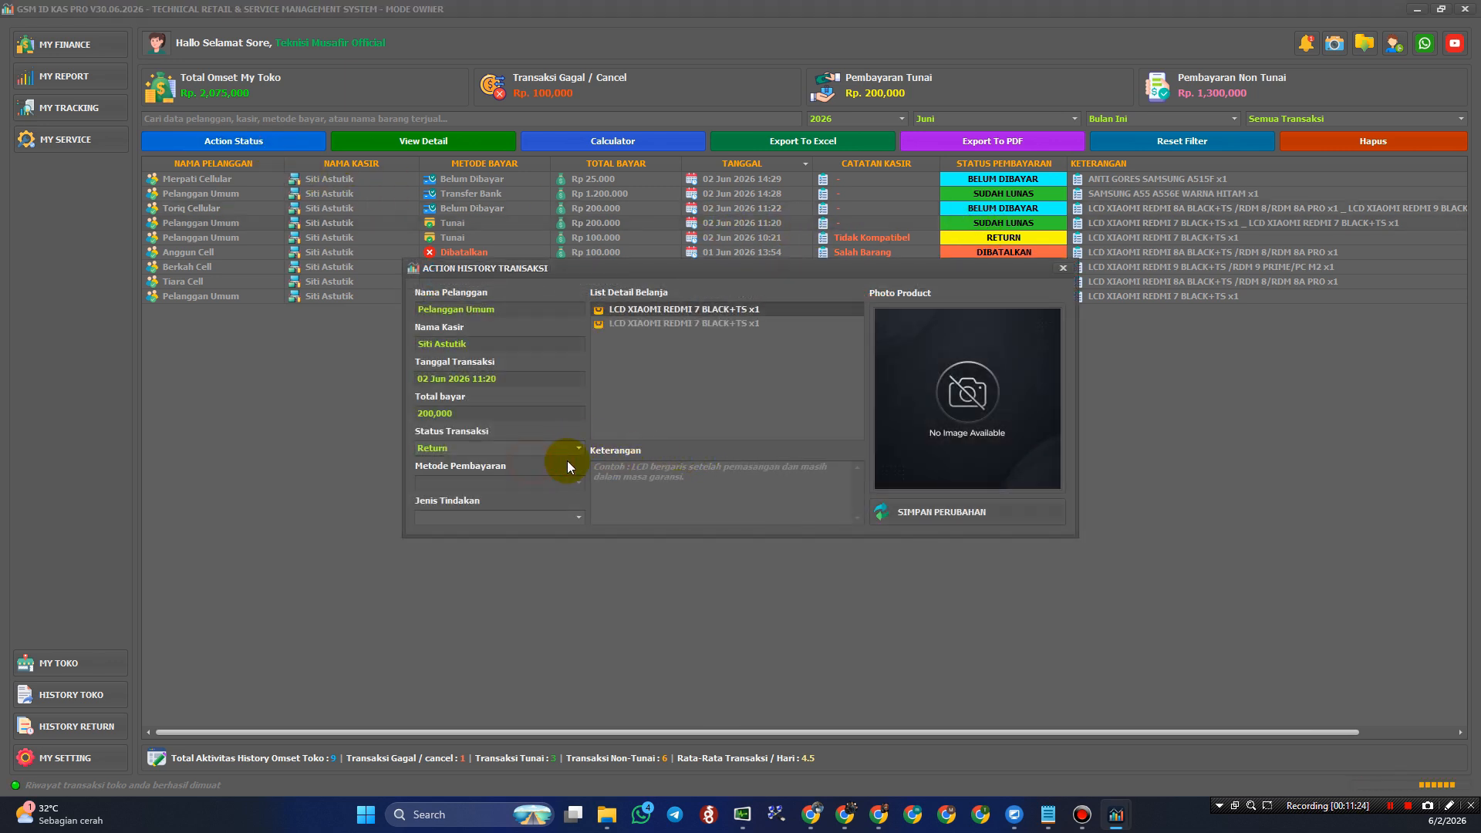
left_click(572, 514)
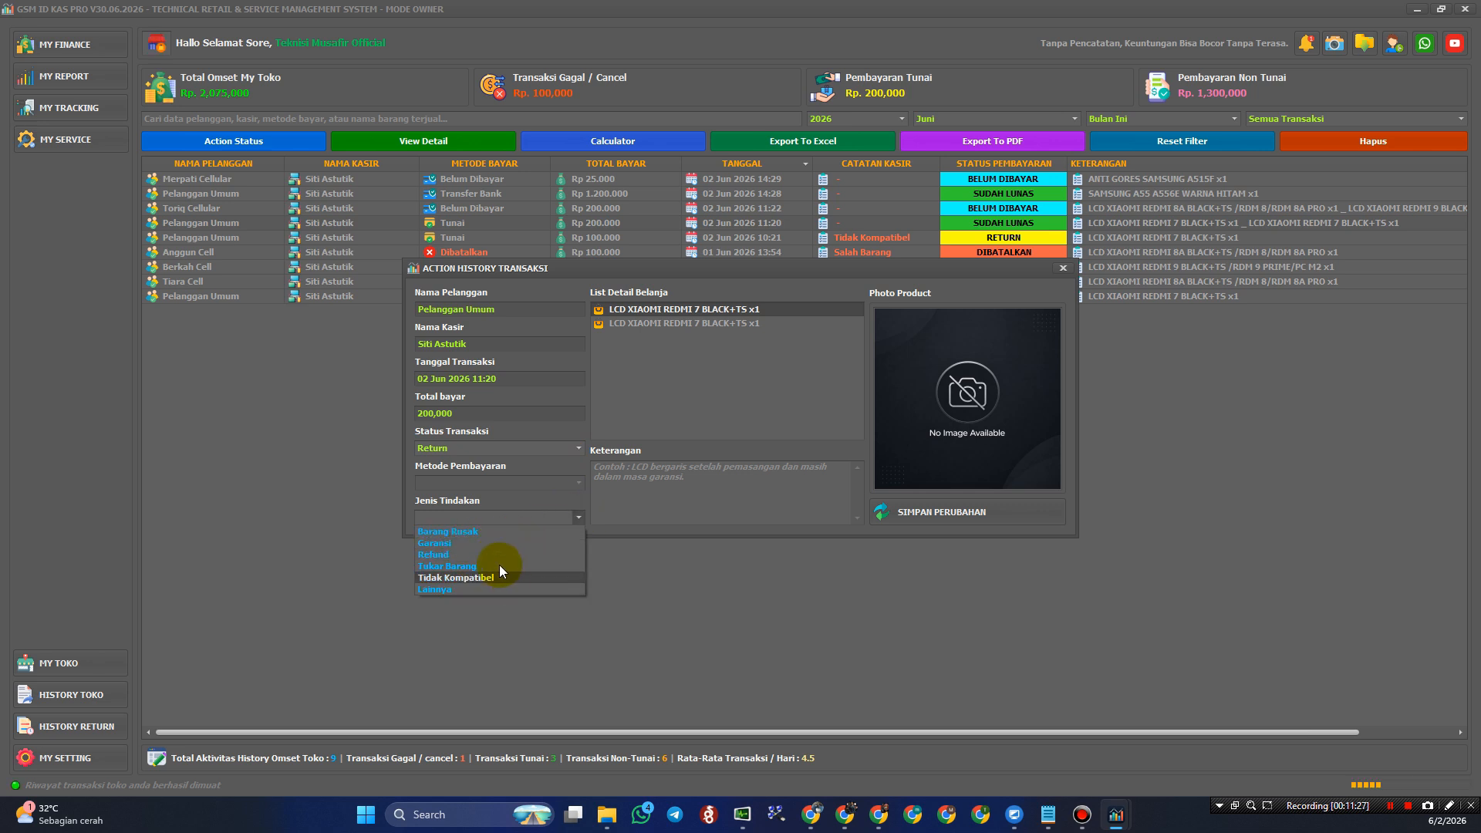
left_click(764, 526)
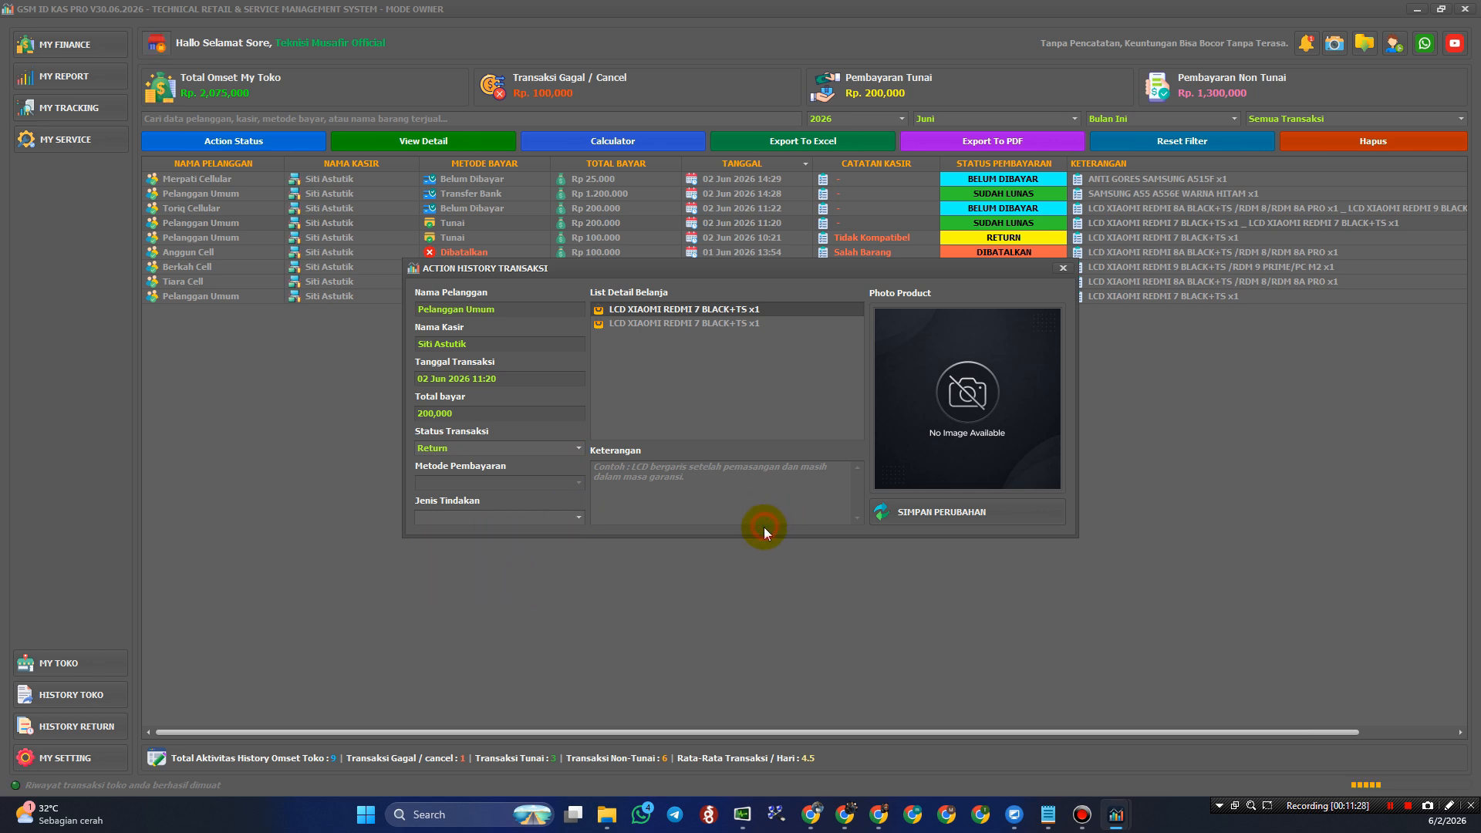
left_click(1061, 268)
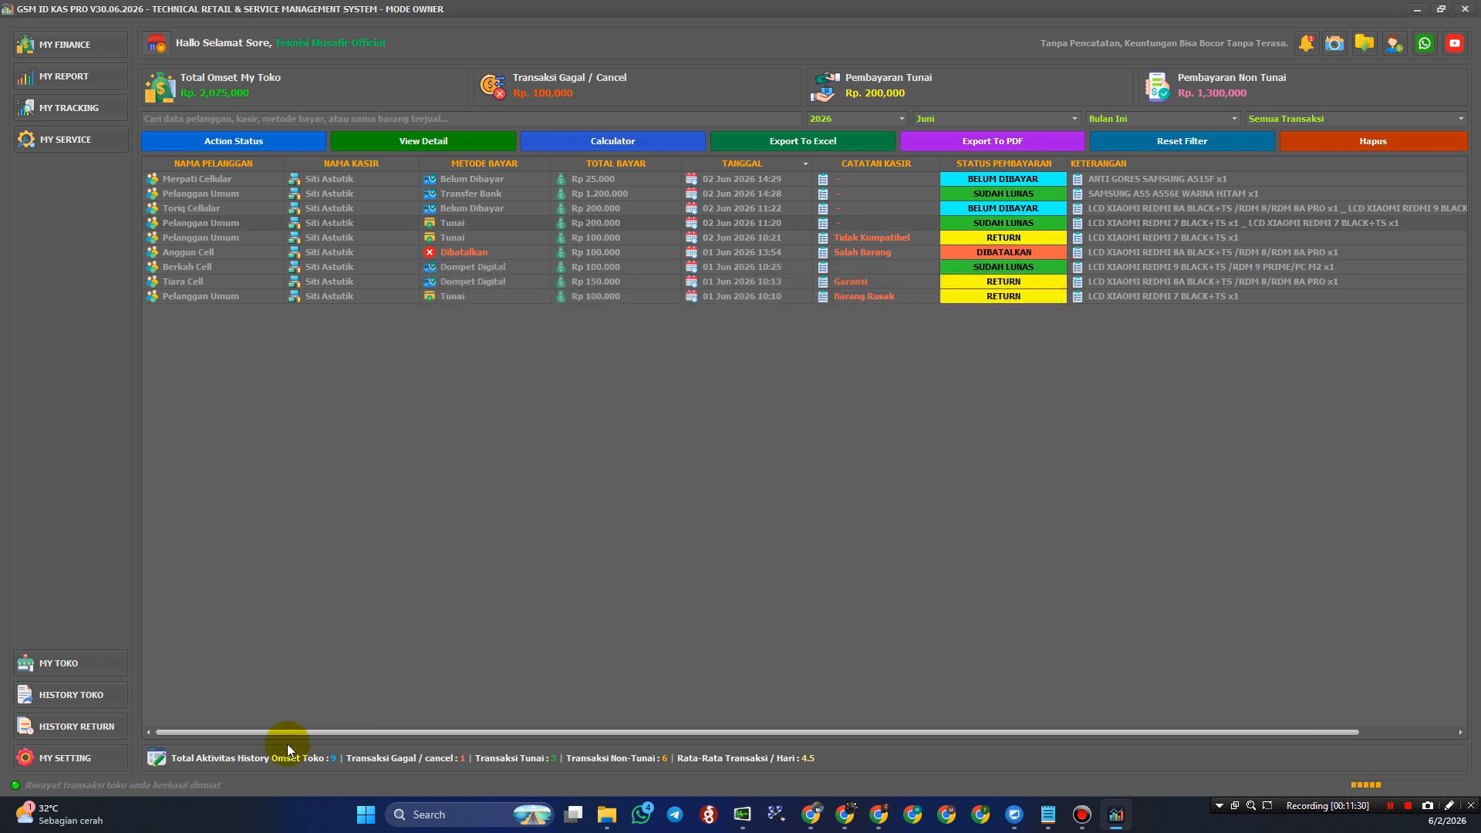
Open the return history, preview the details of the Garansi return for the LCD XIAOMI REDMI 8A, and close the preview
left_click(77, 728)
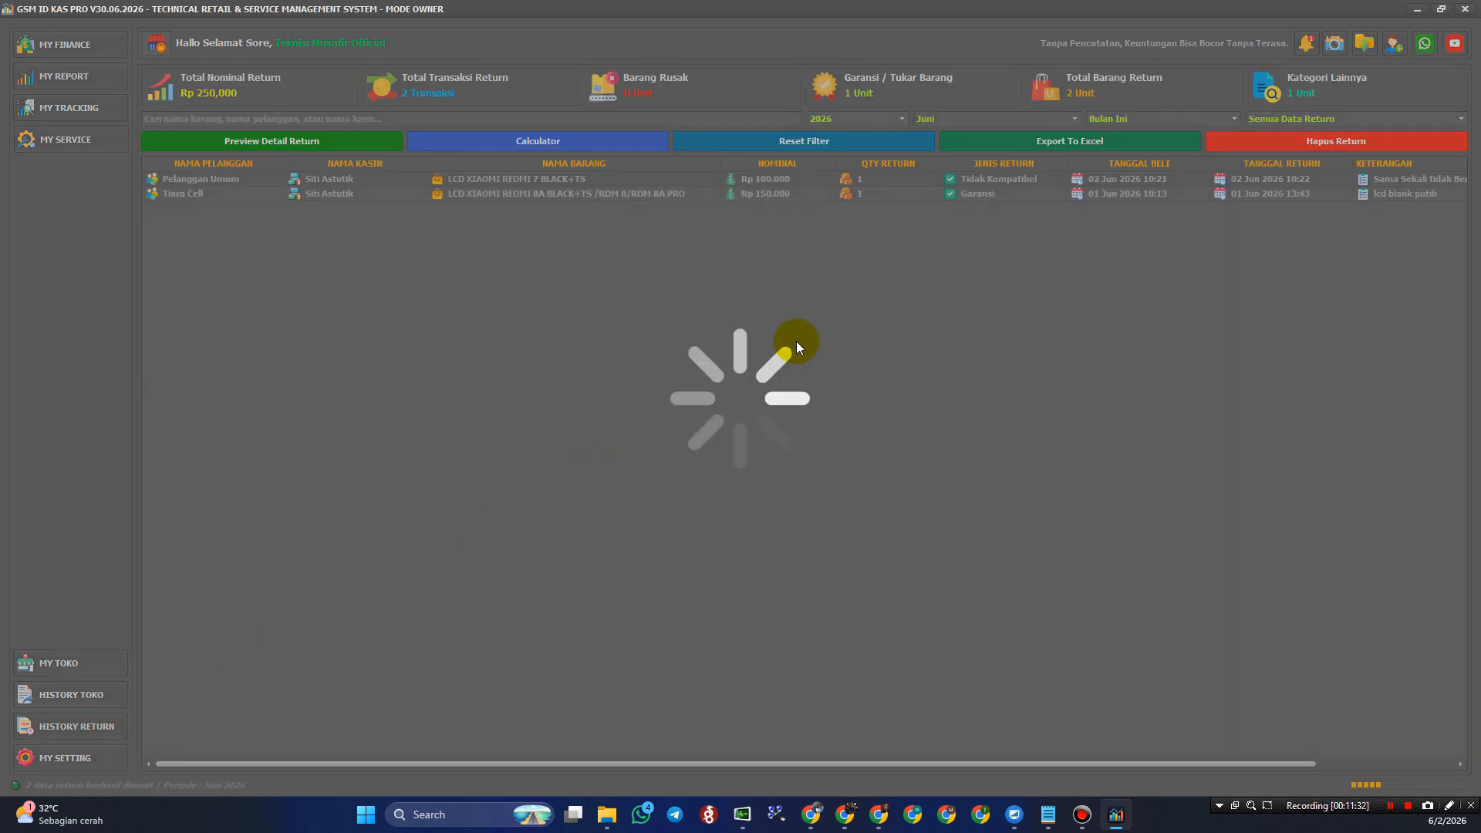
left_click(641, 195)
left_click(347, 141)
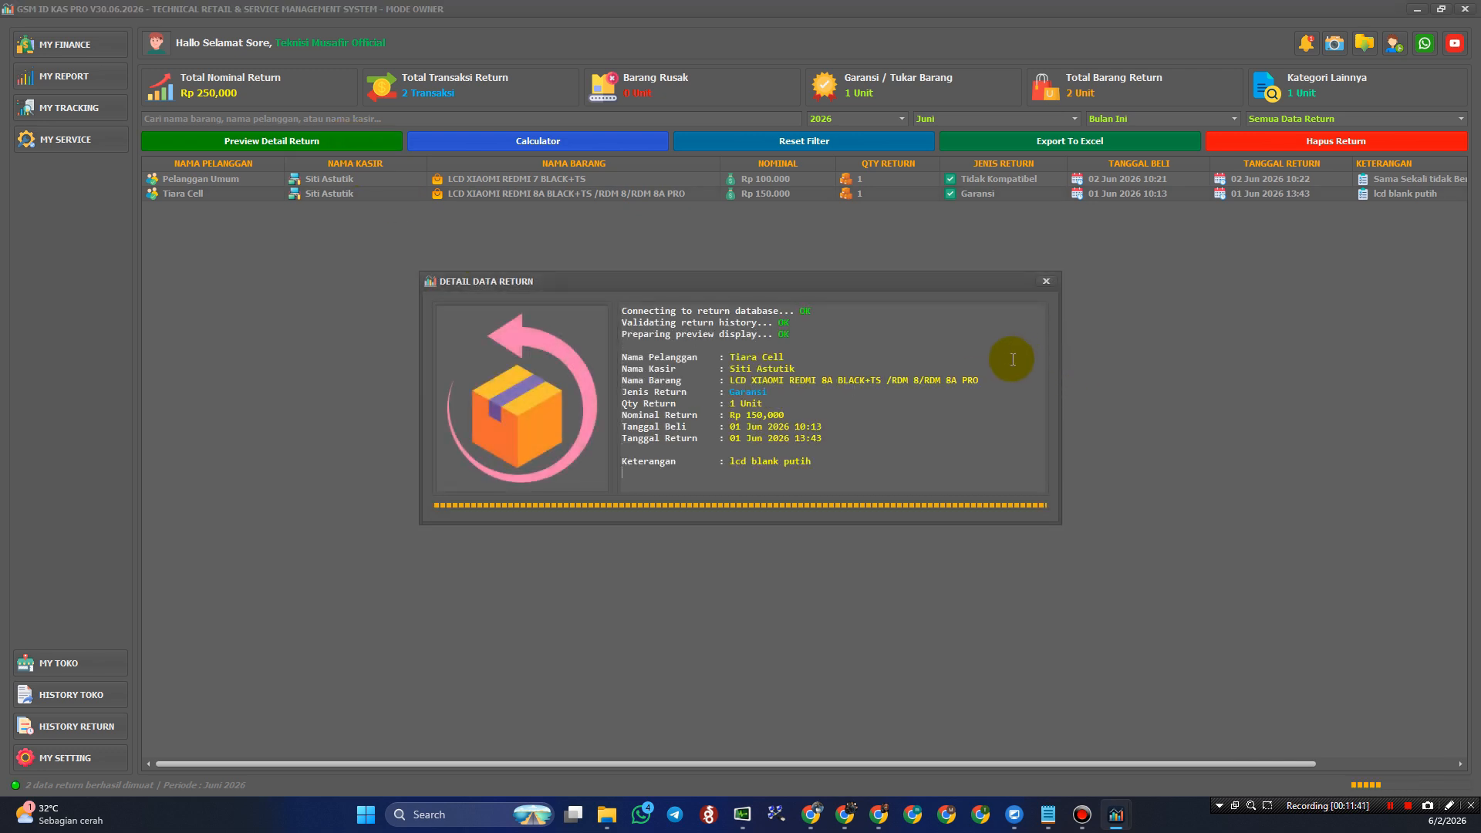
left_click(1046, 281)
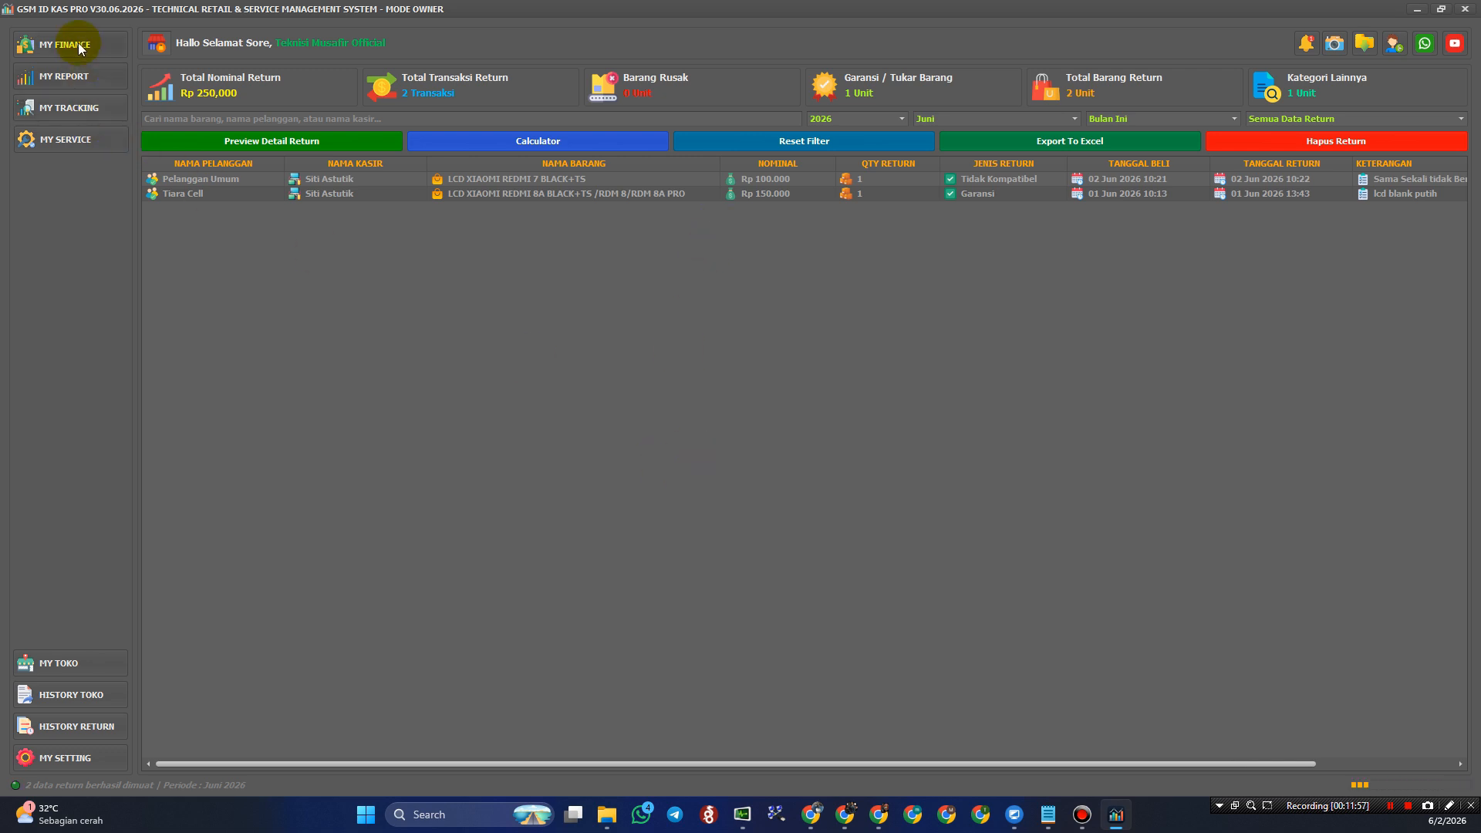
View the monthly financial report and the transaction tracking list, and open the service list
left_click(77, 78)
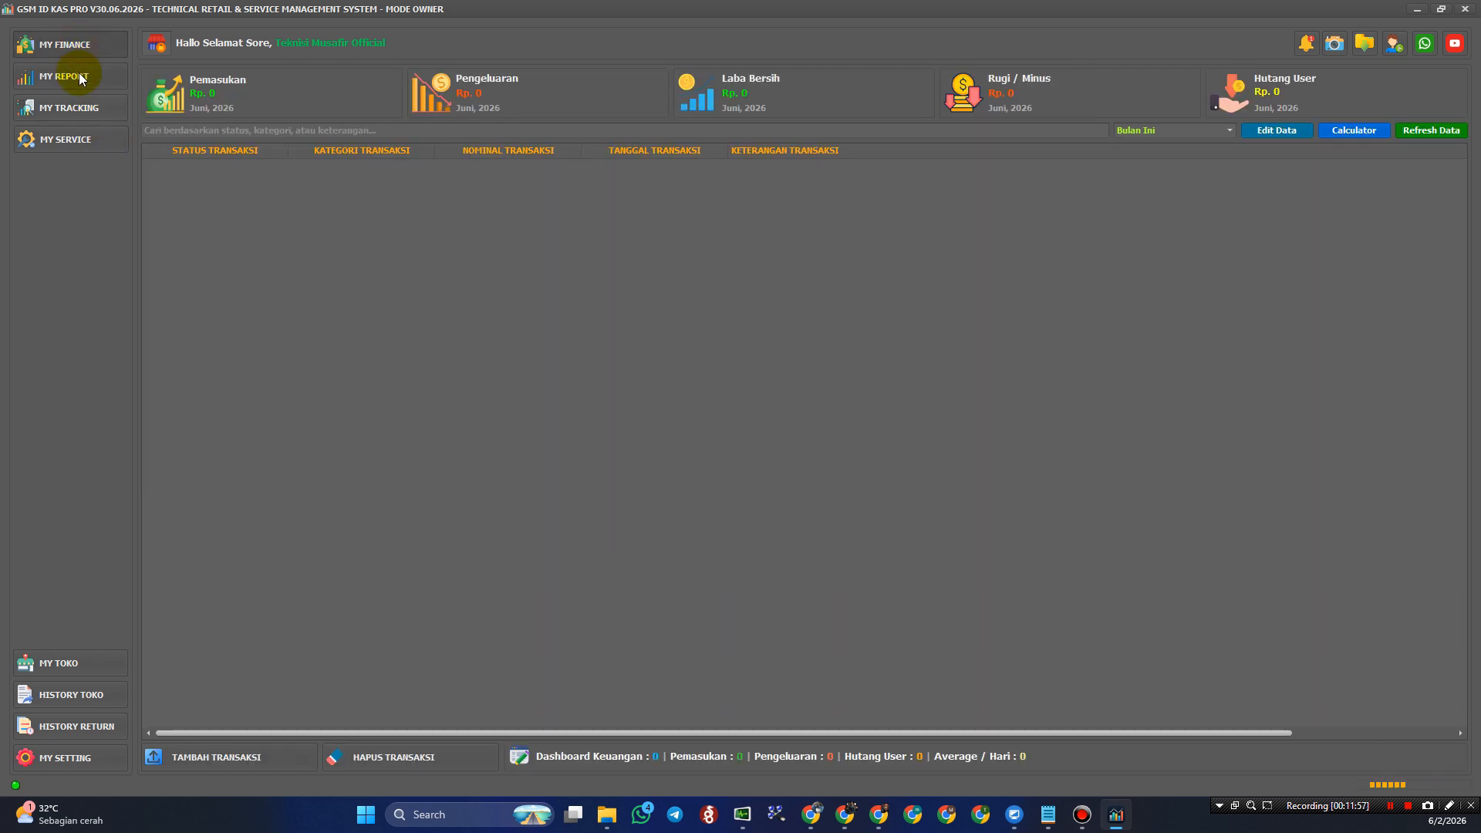
left_click(83, 114)
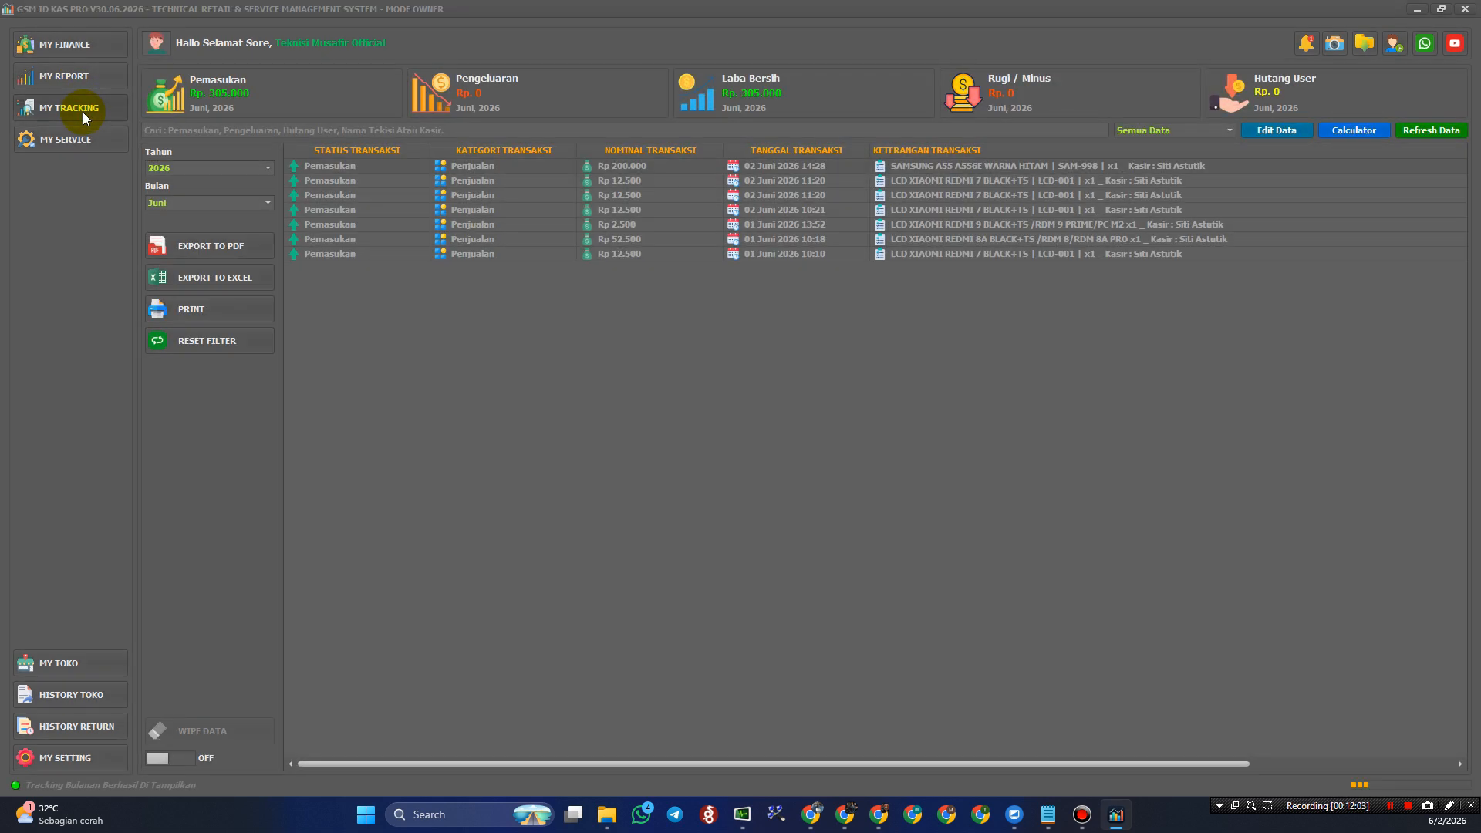
left_click(78, 140)
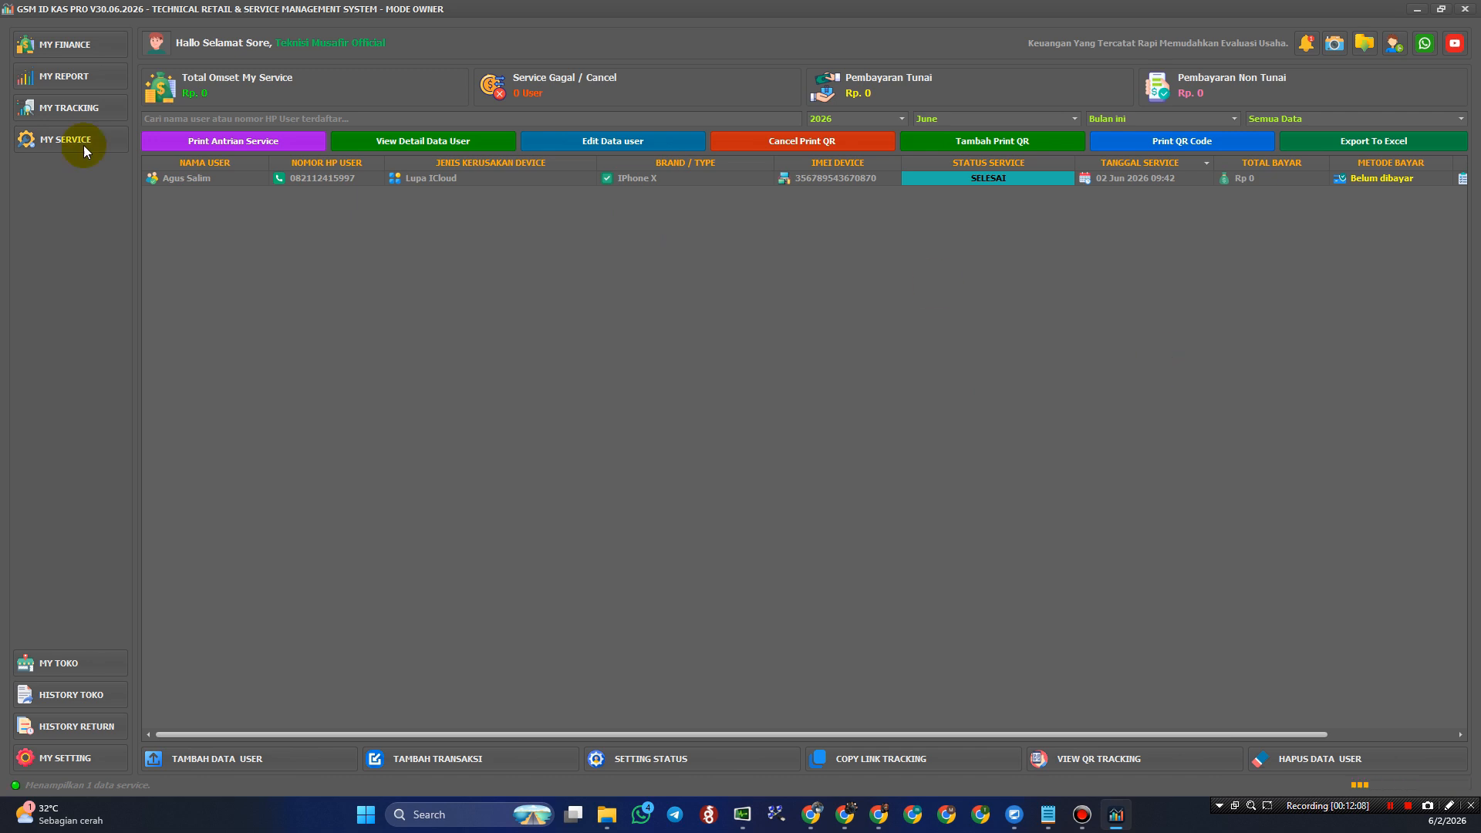
Filter the service list to the month of May 2026
left_click(60, 139)
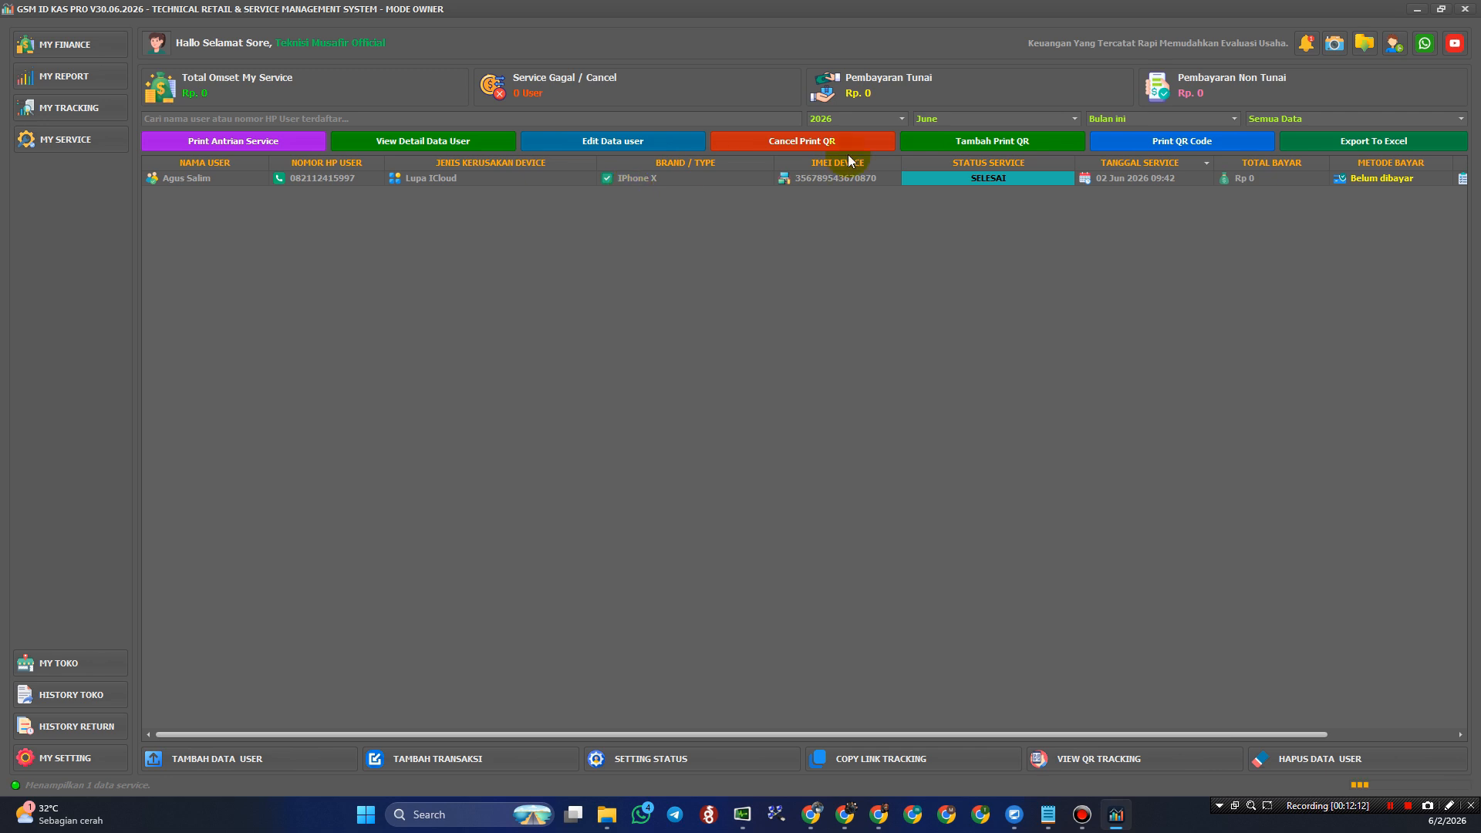
left_click(969, 120)
left_click(969, 179)
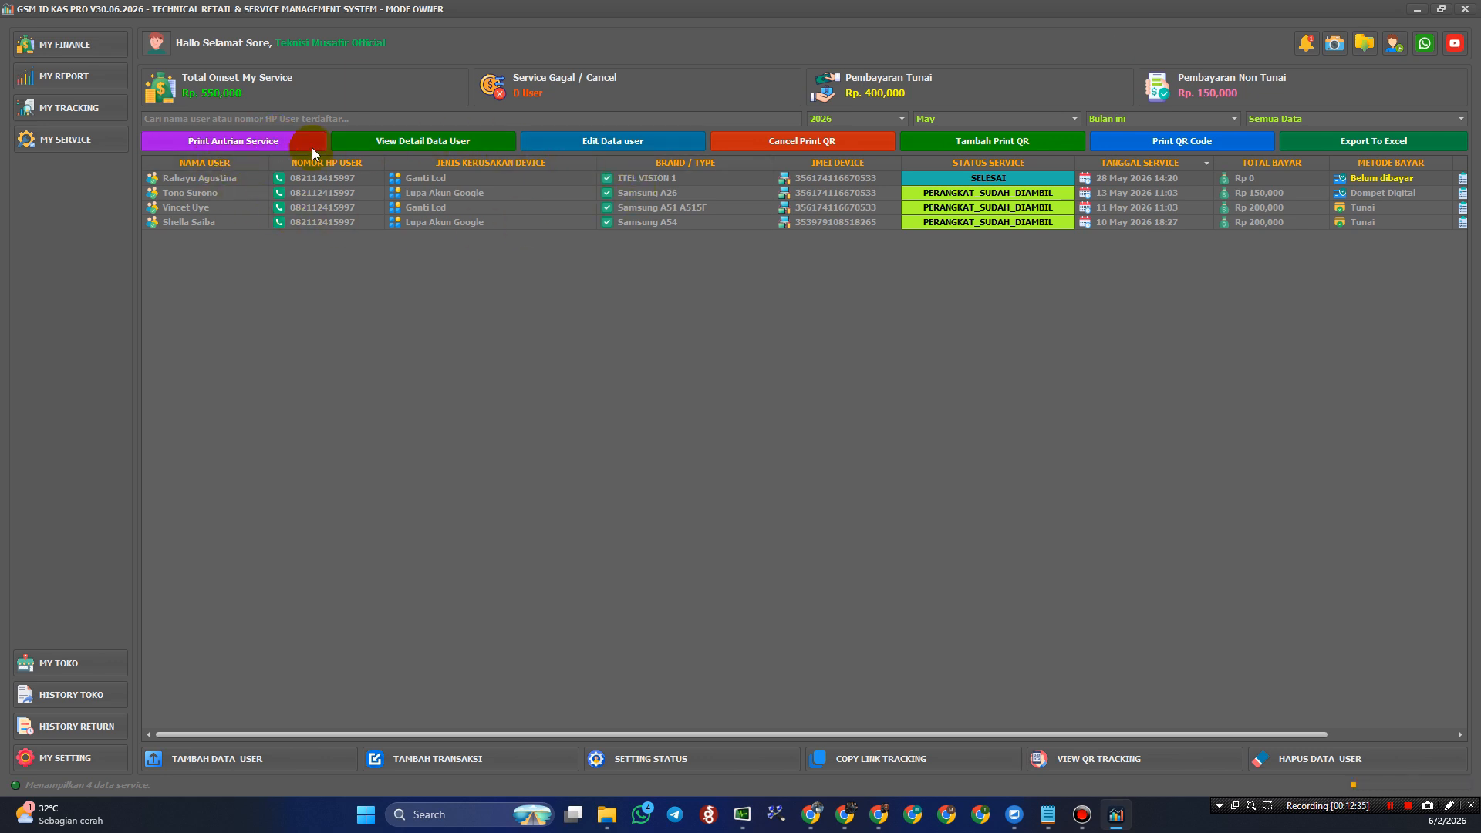
View the queue print confirmation for the Samsung A51 A515F service entry and close it without printing
left_click(244, 150)
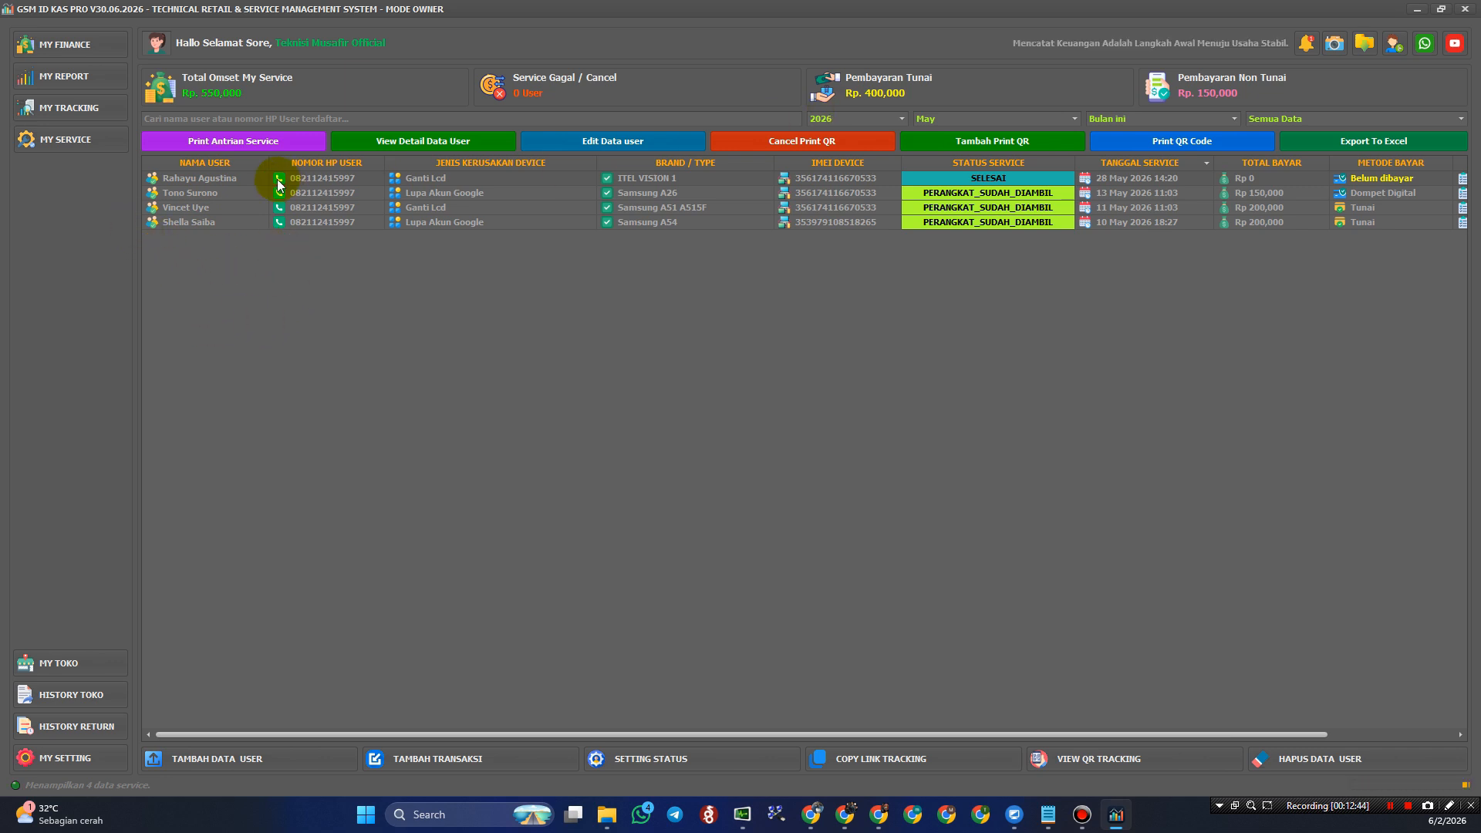
left_click(239, 207)
left_click(254, 140)
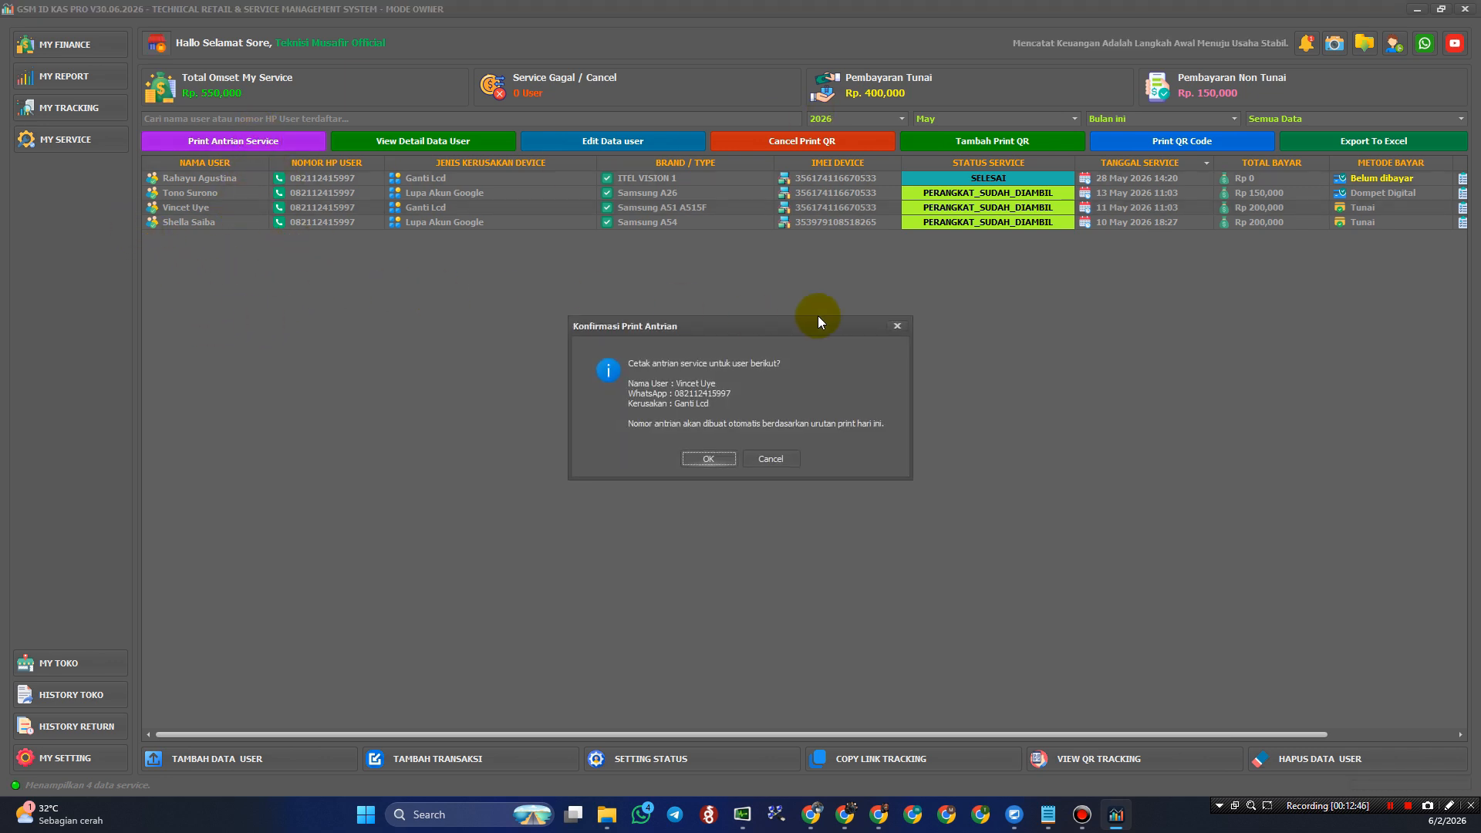
left_click(897, 325)
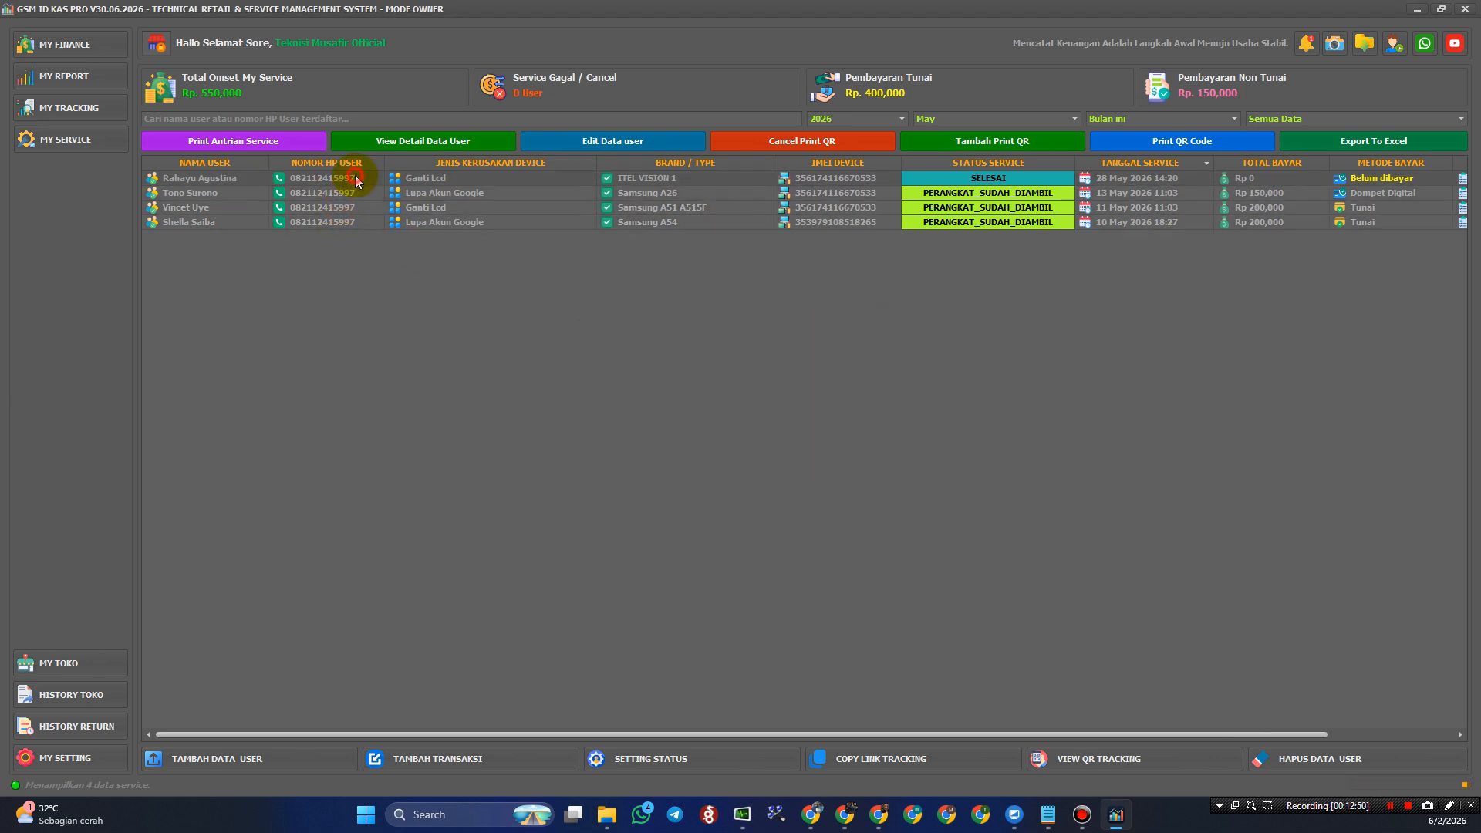
left_click(357, 188)
left_click(362, 226)
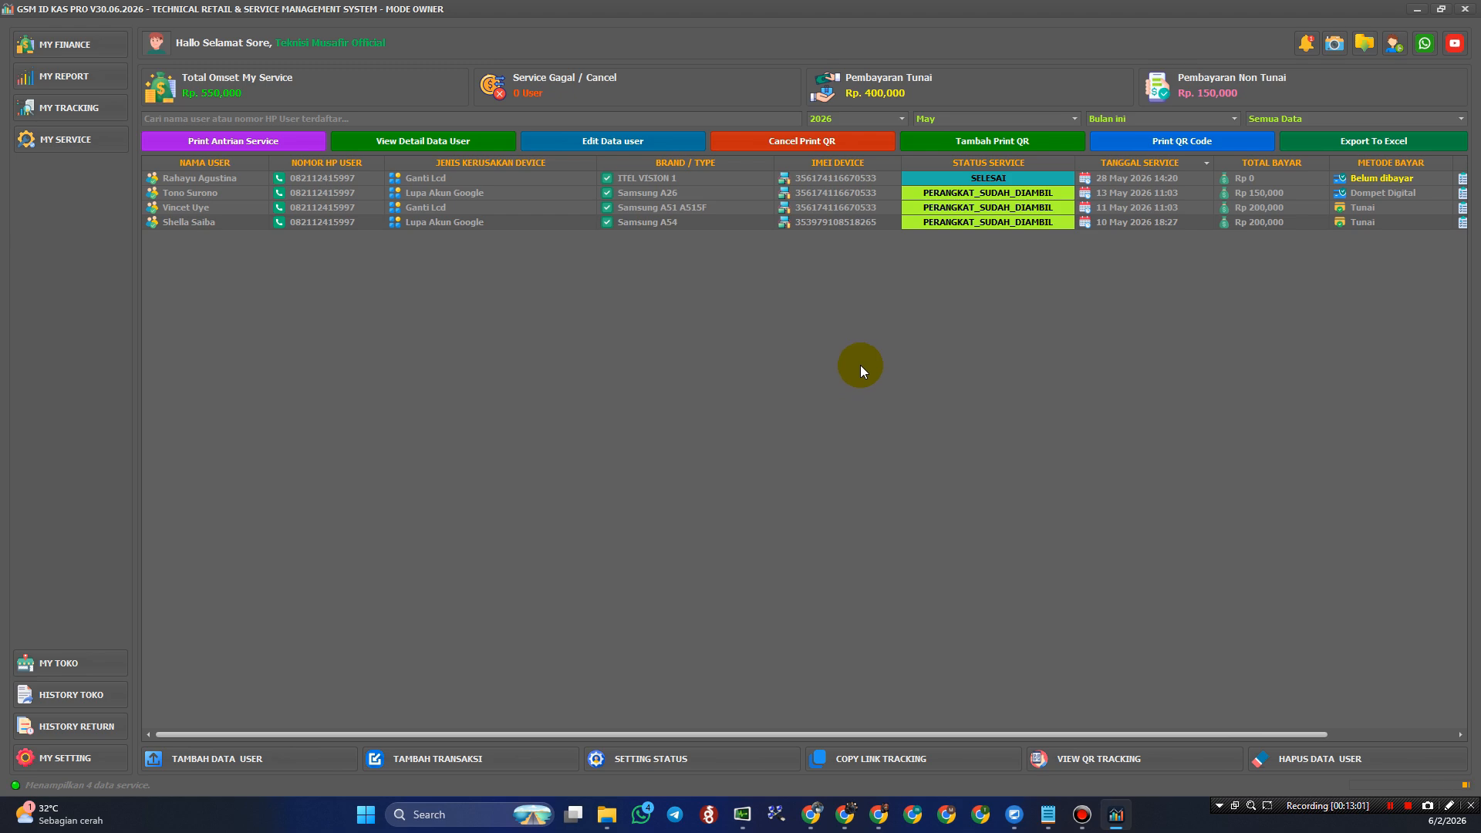
Look through the newer LCD items in the store inventory and return to the service list
left_click(68, 667)
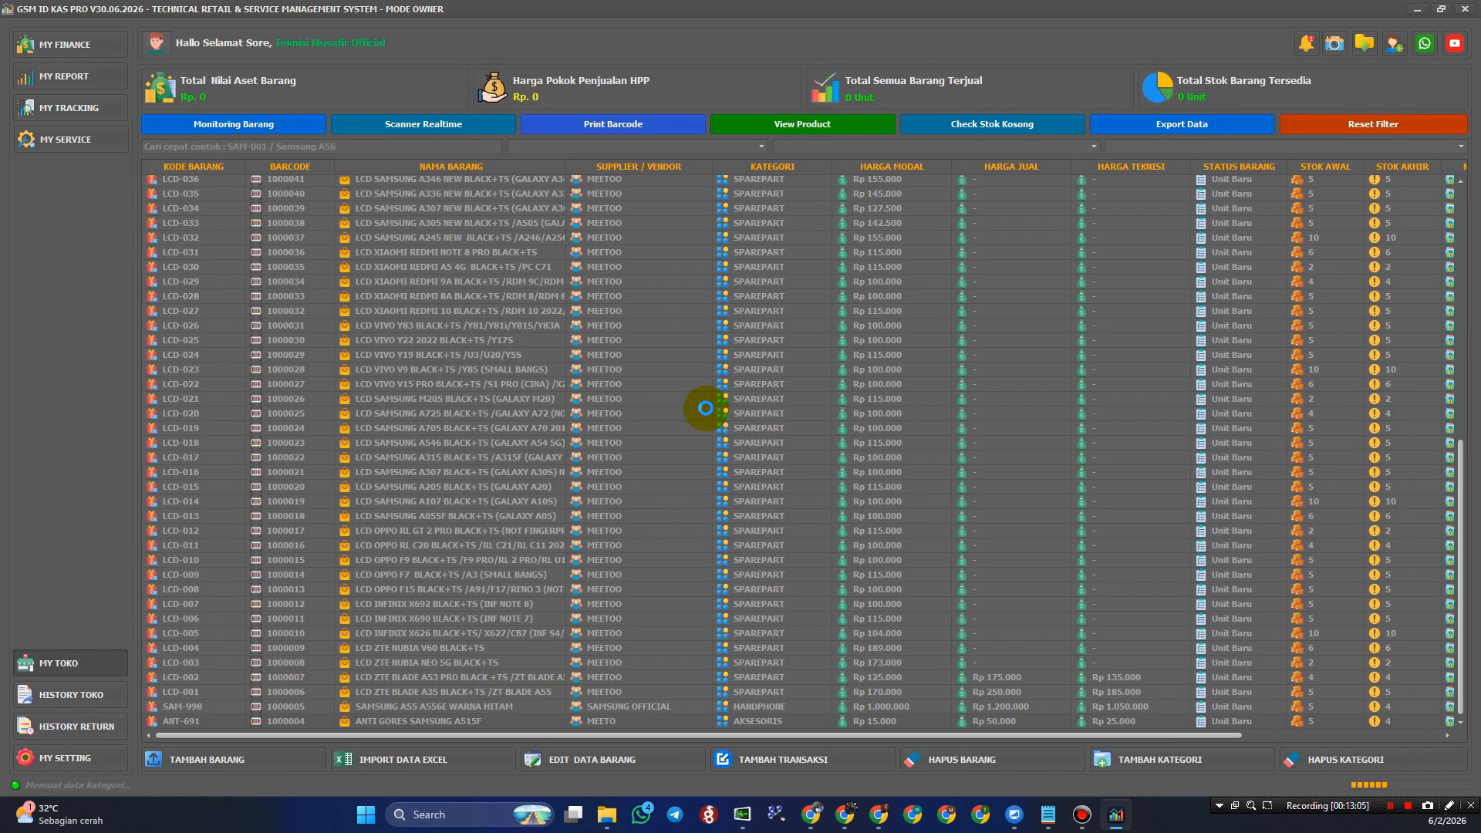
scroll(705, 405, "up", 11)
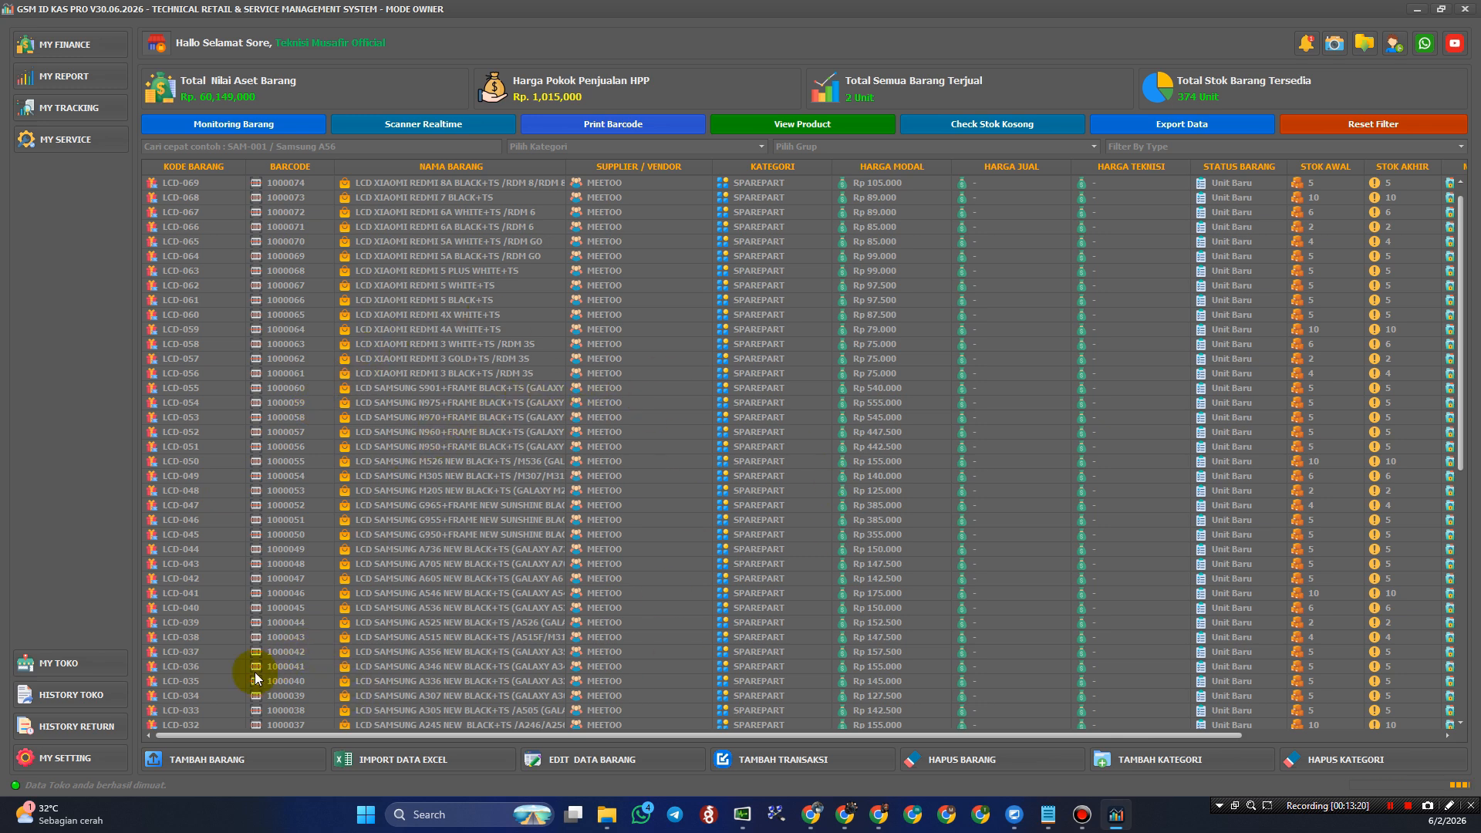
left_click(71, 142)
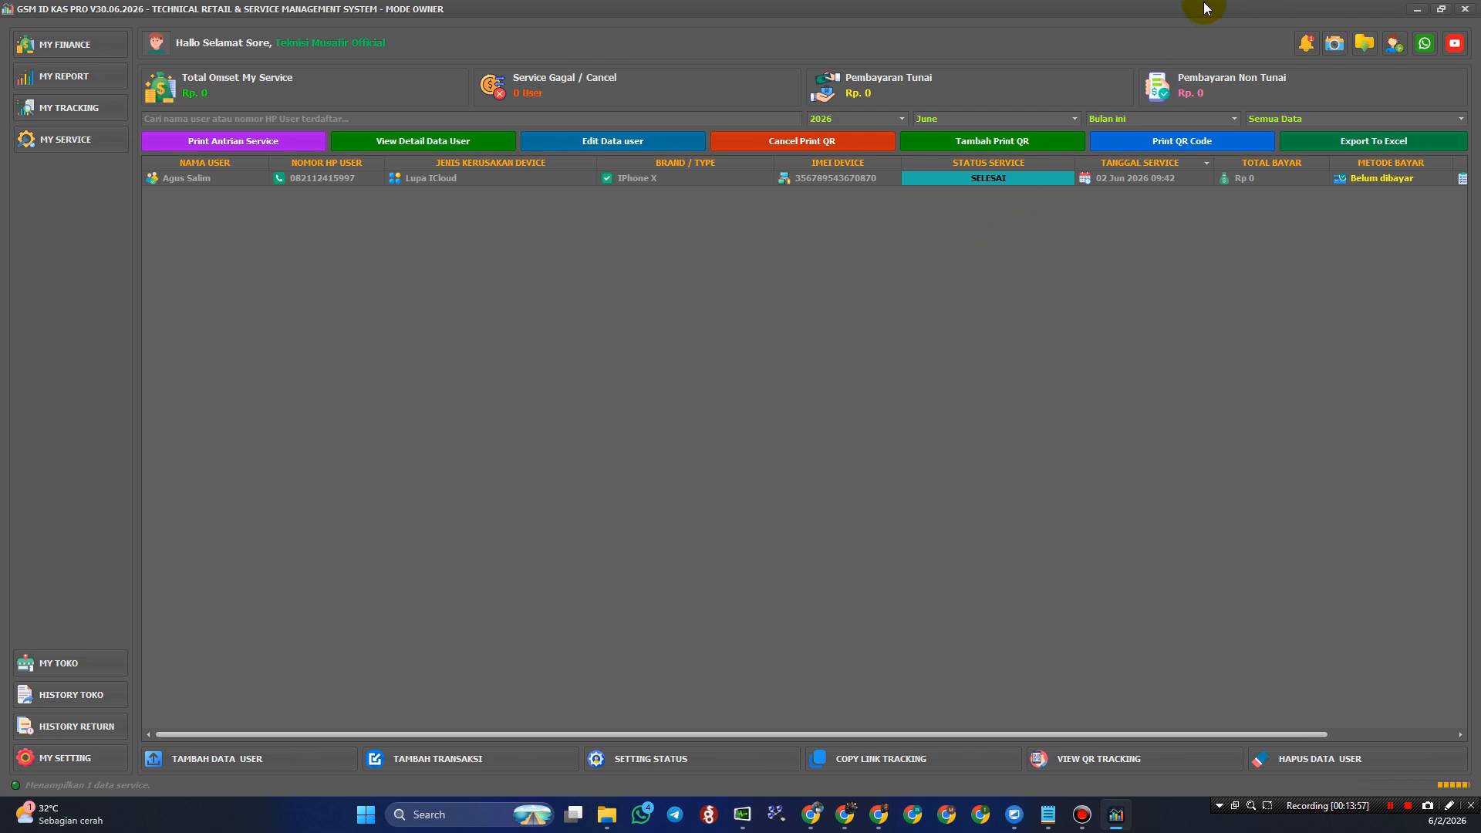
Restore the program window to its smaller size, show the store inventory in it, and adjust the window's position slightly
left_click(1443, 11)
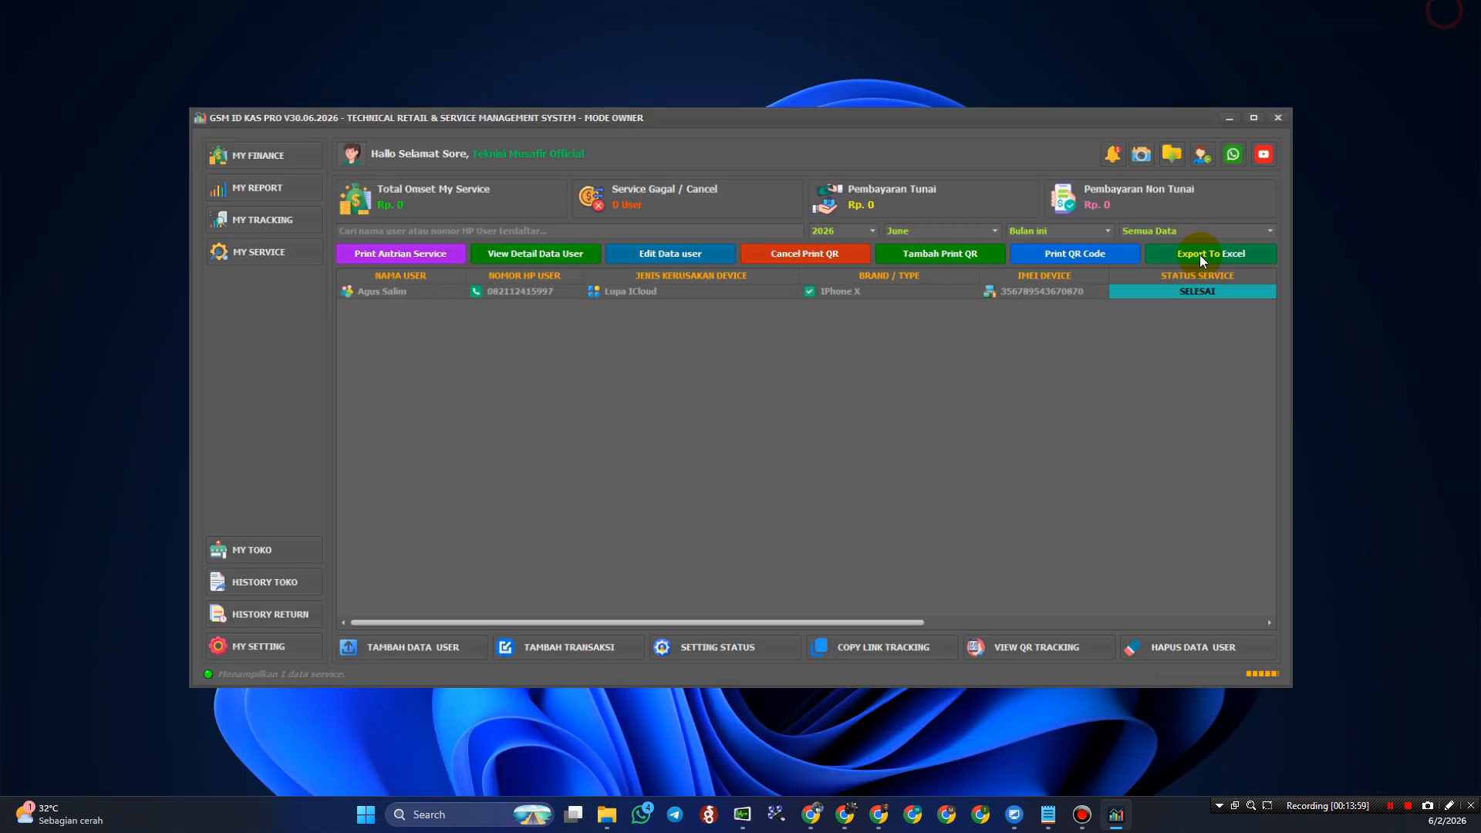
left_click(304, 557)
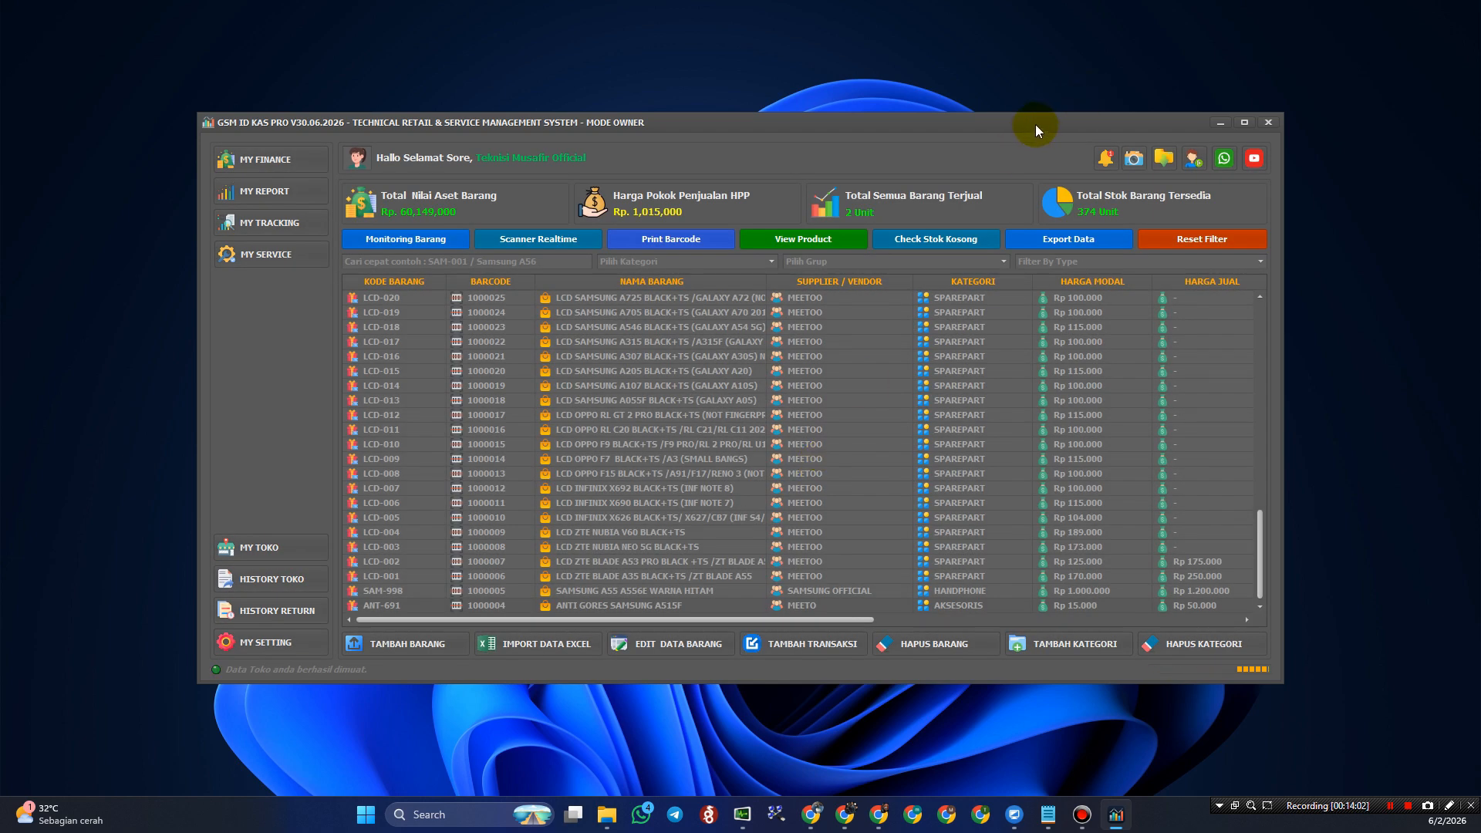
left_click_drag(1035, 124, 1032, 125)
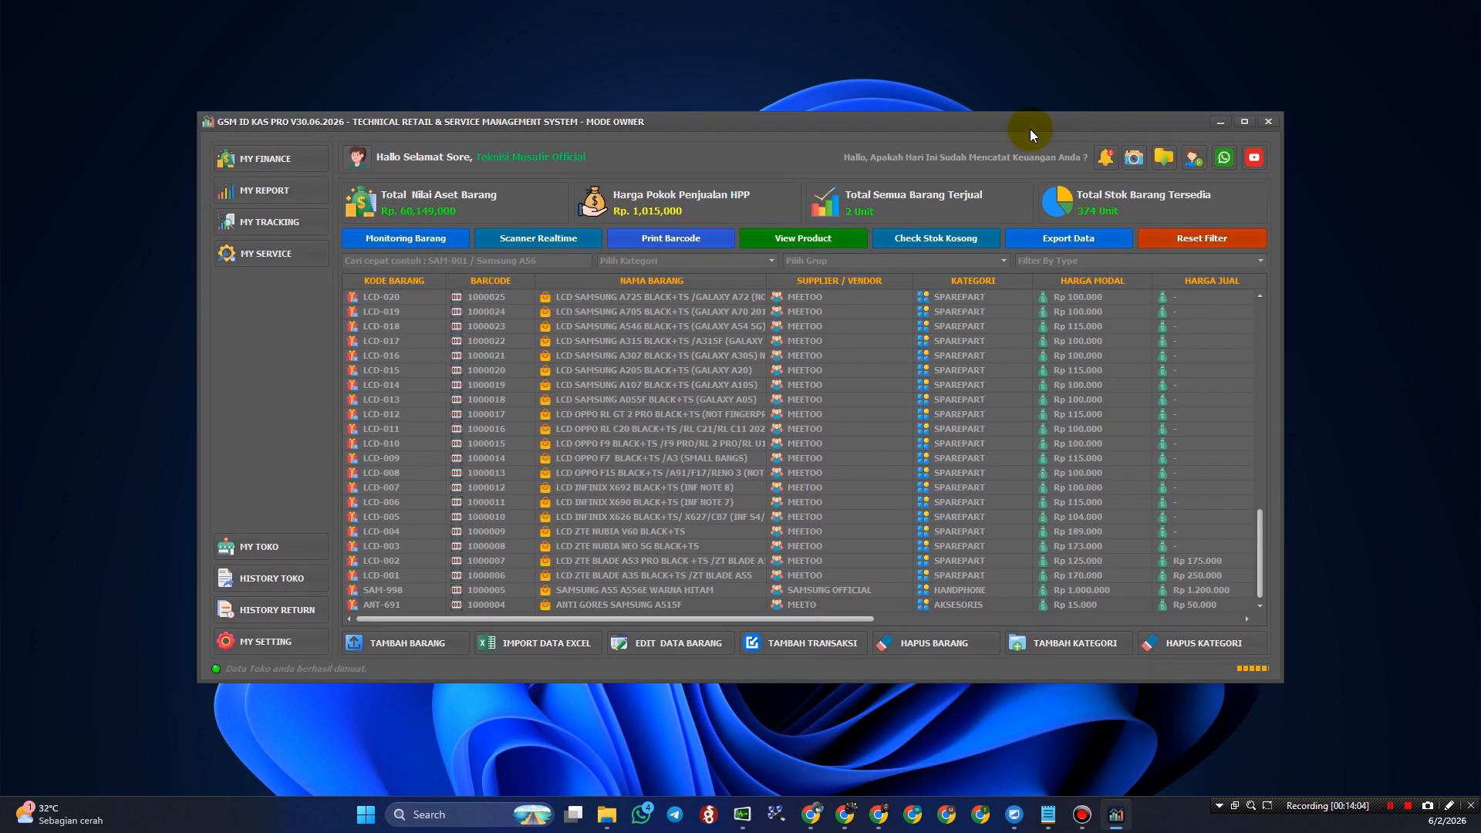